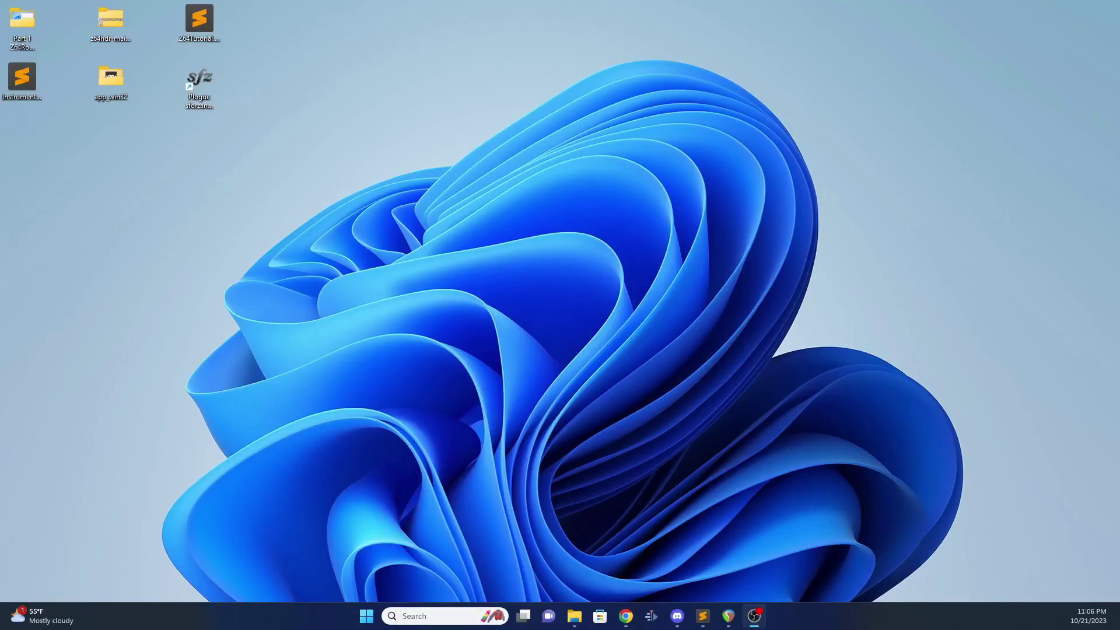
- Bring REAPER to the front after briefly pointing out the Plogue sforzando desktop shortcut
key(alt+Tab)
key(alt+Tab)
click(729, 619)
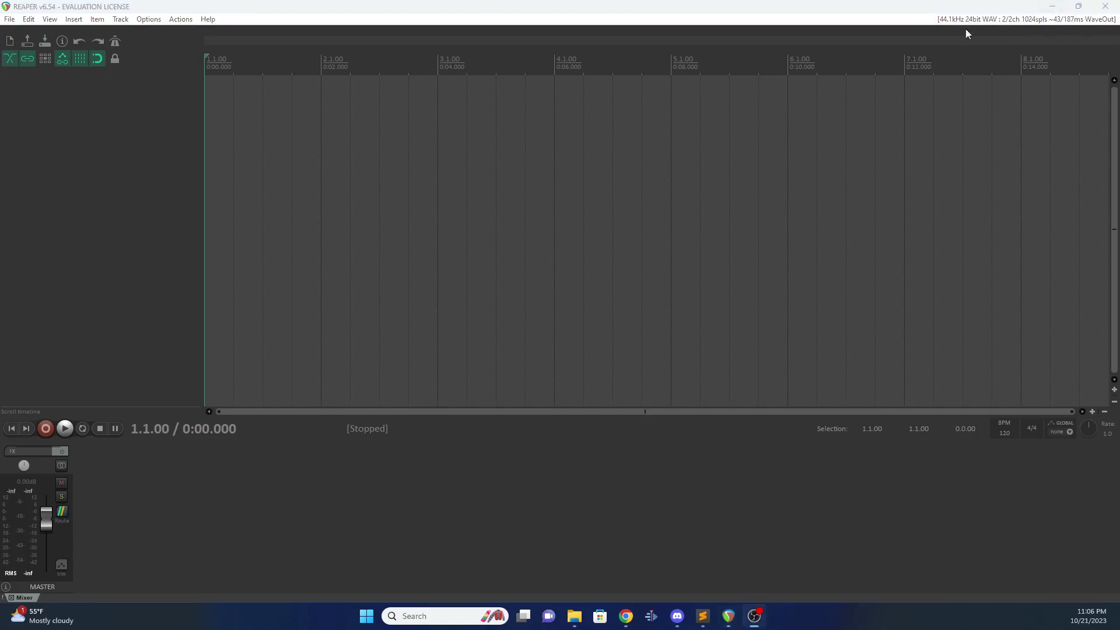
key(super+Down)
key(super+Down)
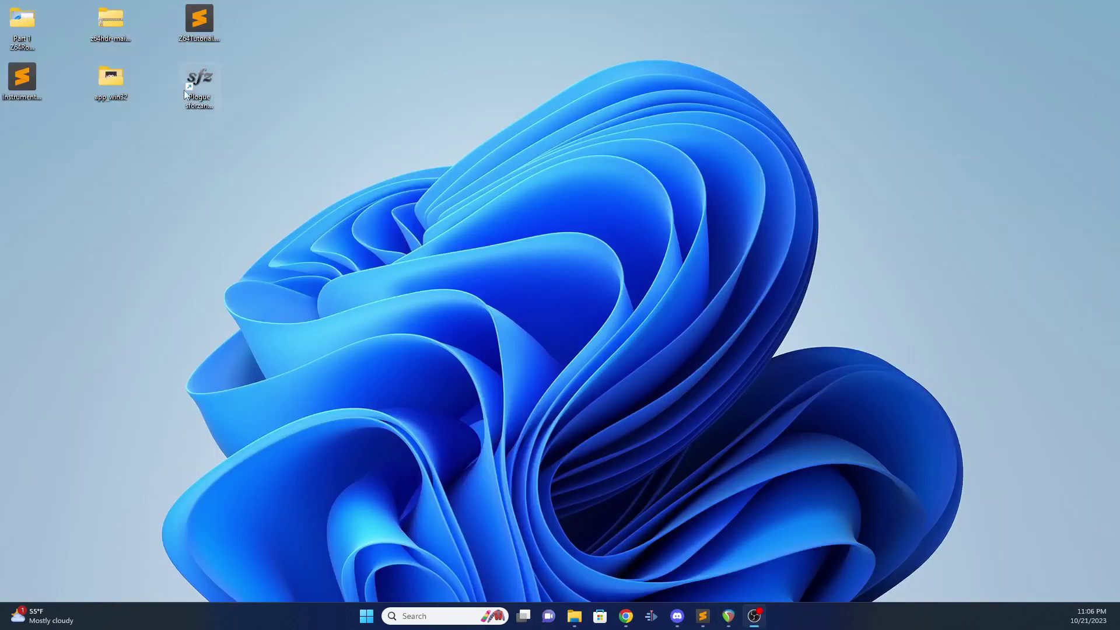
click(205, 88)
click(205, 130)
click(729, 615)
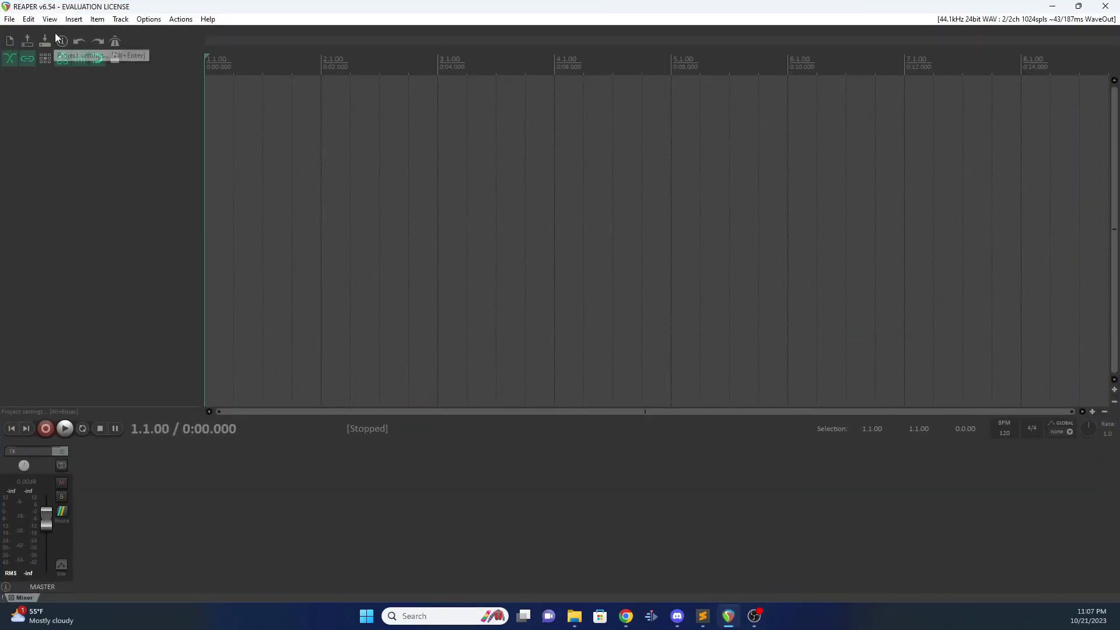
- Open the saved template.rpp project through File > Open project
click(11, 20)
click(16, 24)
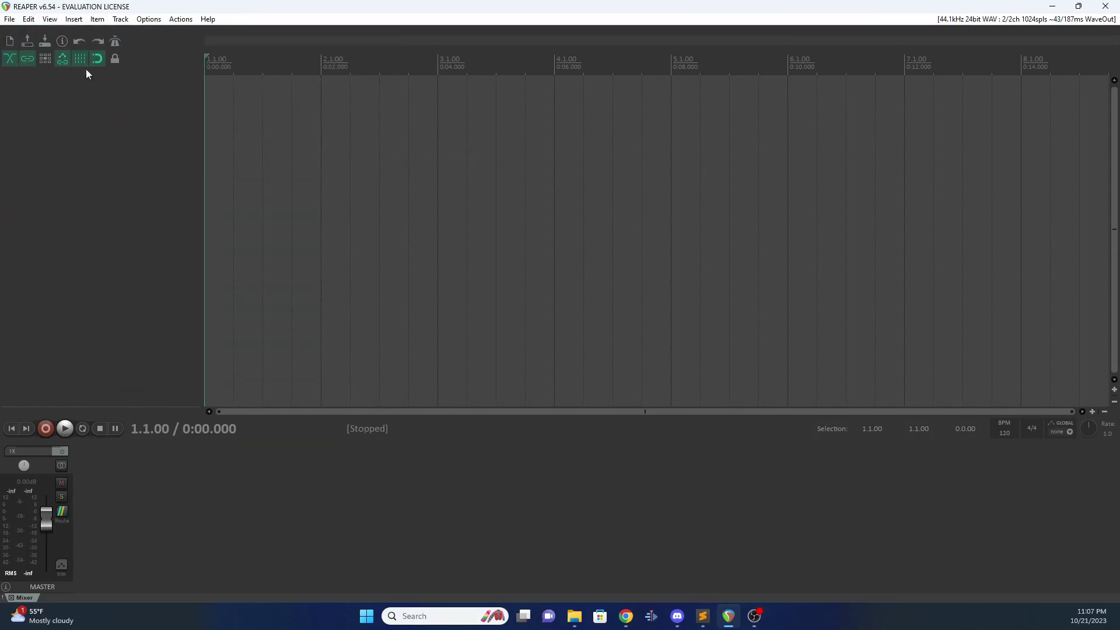
click(10, 20)
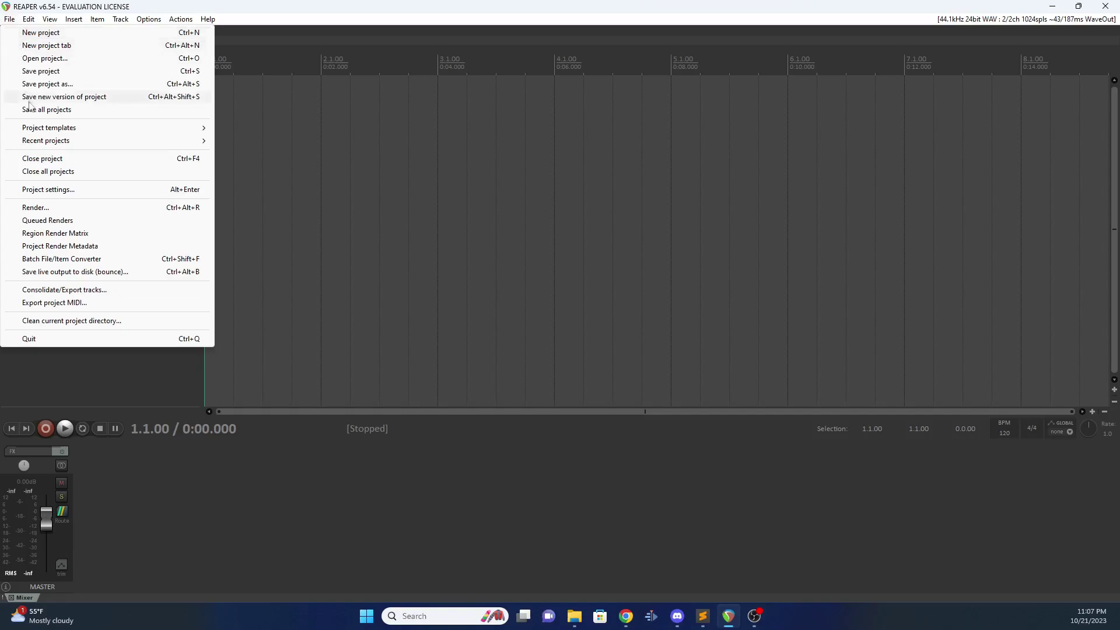
click(34, 59)
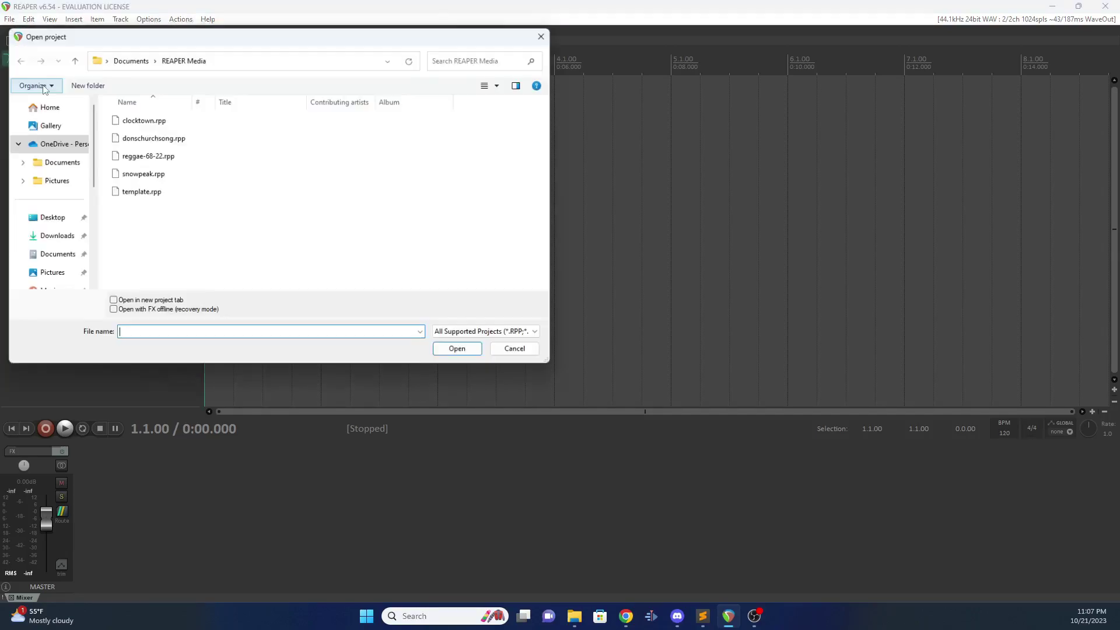
click(136, 195)
double_click(135, 196)
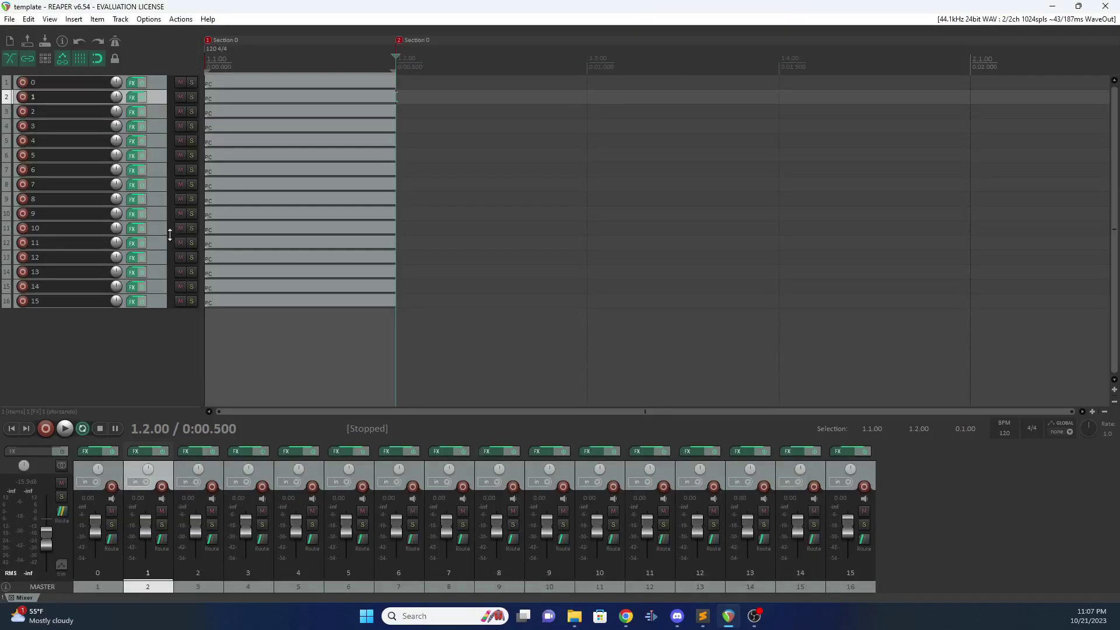
- Remove the Section 1, Section 2 and Section 3 markers from the ruler
scroll(350, 288, down, 10)
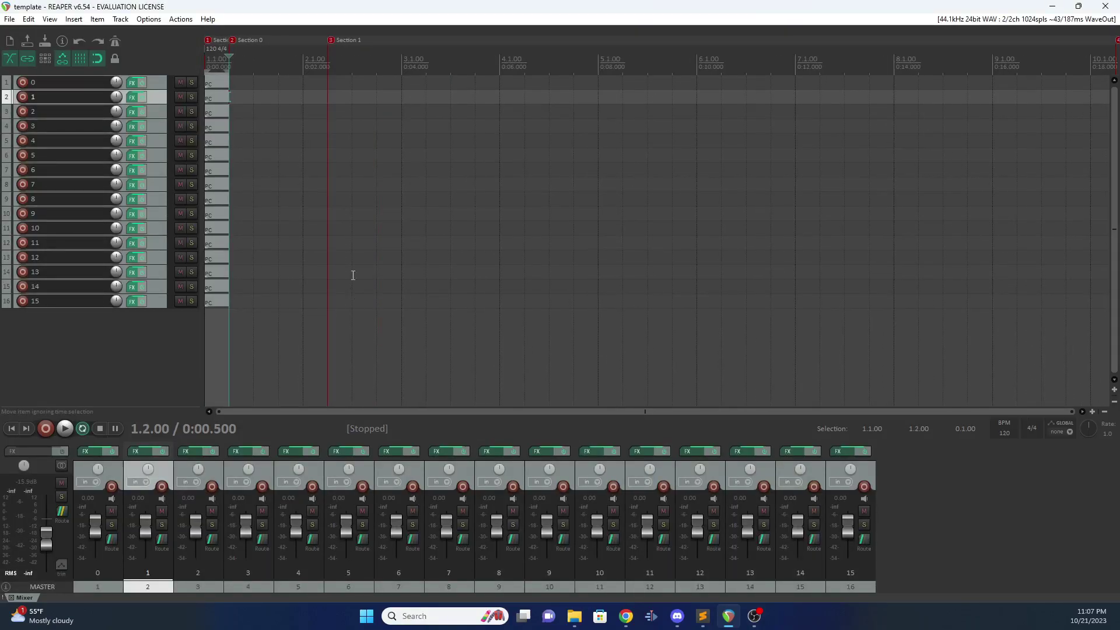
scroll(343, 187, up, 6)
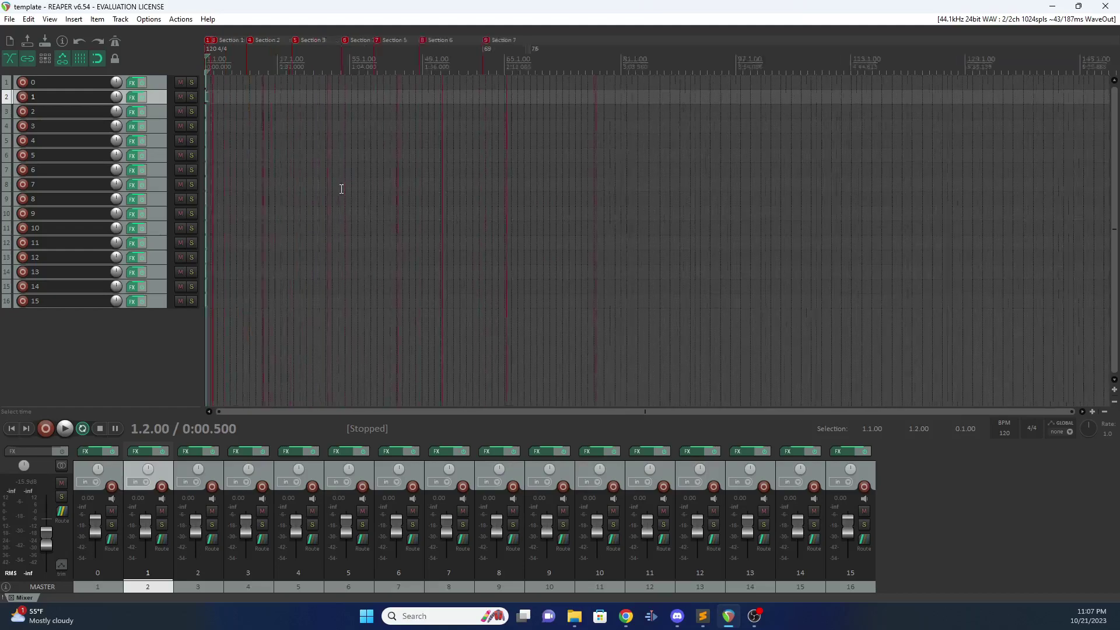
scroll(338, 189, up, 1)
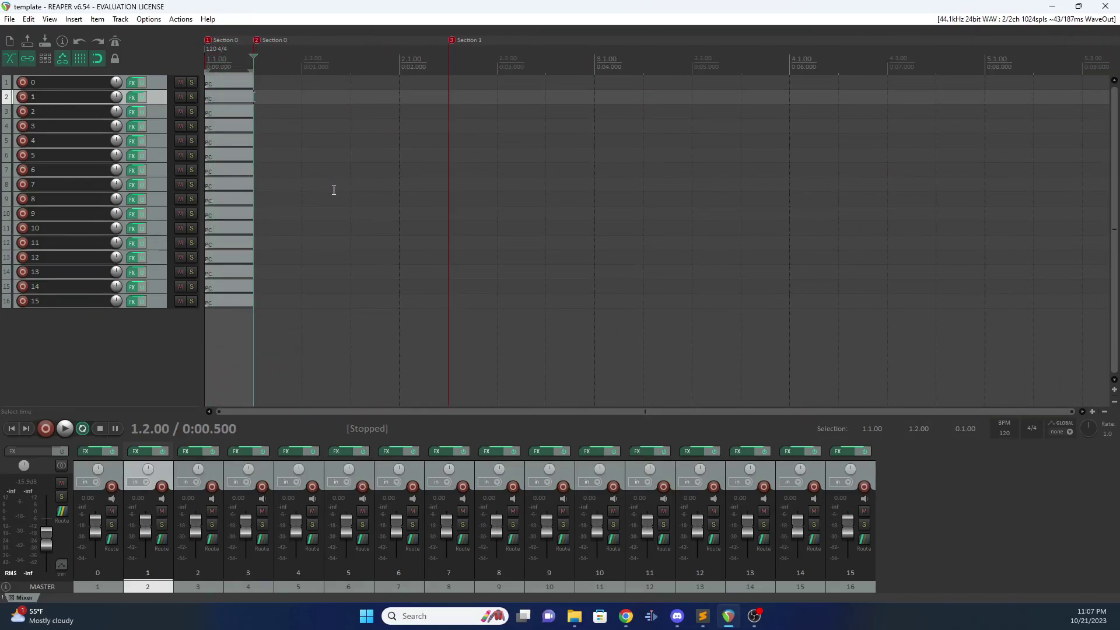
right_click(453, 40)
click(498, 59)
scroll(525, 50, down, 5)
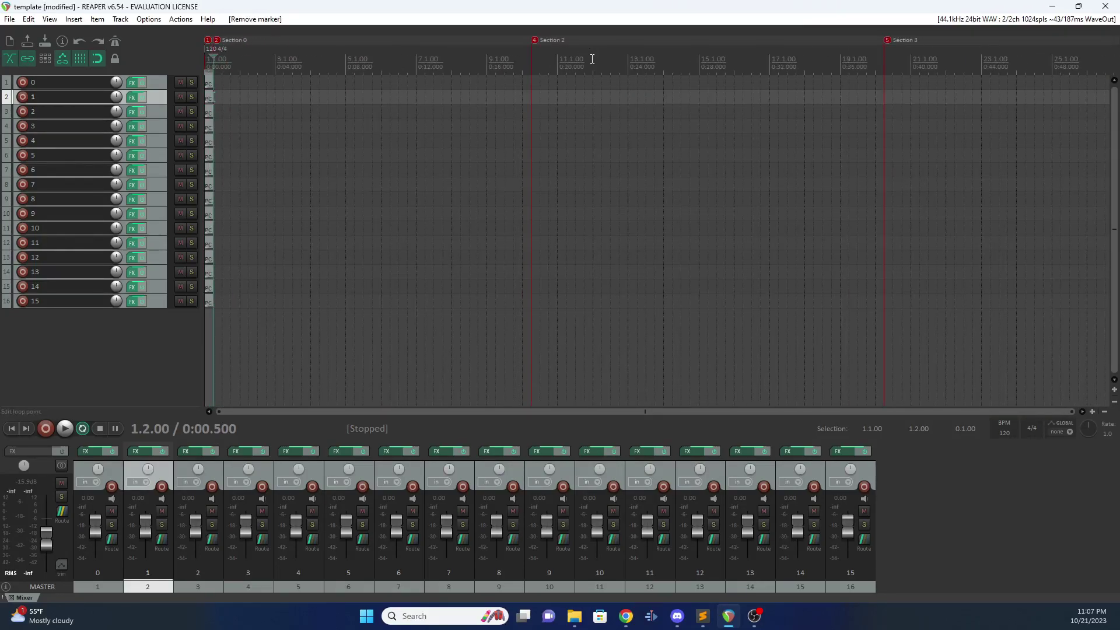
right_click(535, 42)
click(582, 63)
right_click(886, 42)
click(912, 64)
- Remove the Section 4, Section 5, Section 6 and Section 7 markers
scroll(867, 67, down, 6)
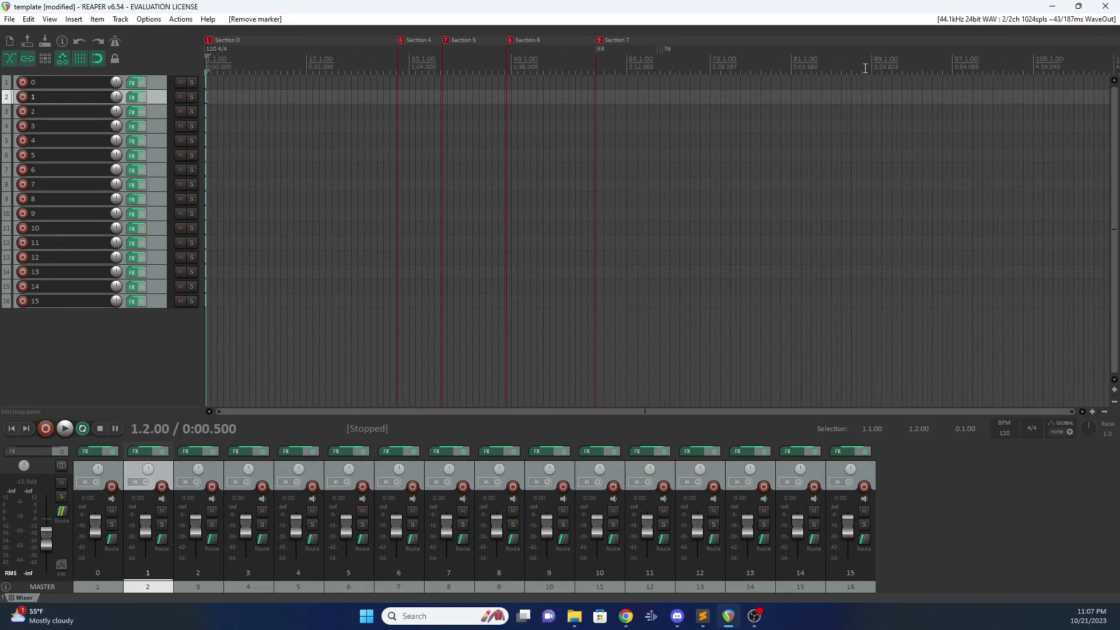
right_click(406, 40)
click(432, 64)
right_click(445, 41)
click(470, 63)
right_click(511, 42)
click(536, 64)
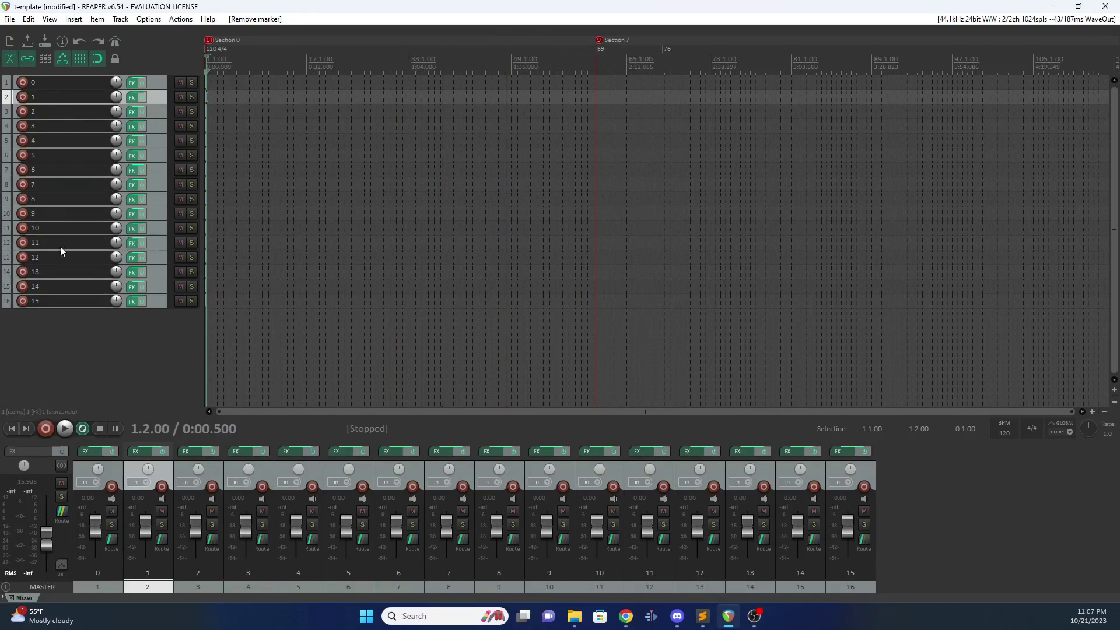
right_click(600, 40)
click(642, 58)
scroll(270, 113, up, 15)
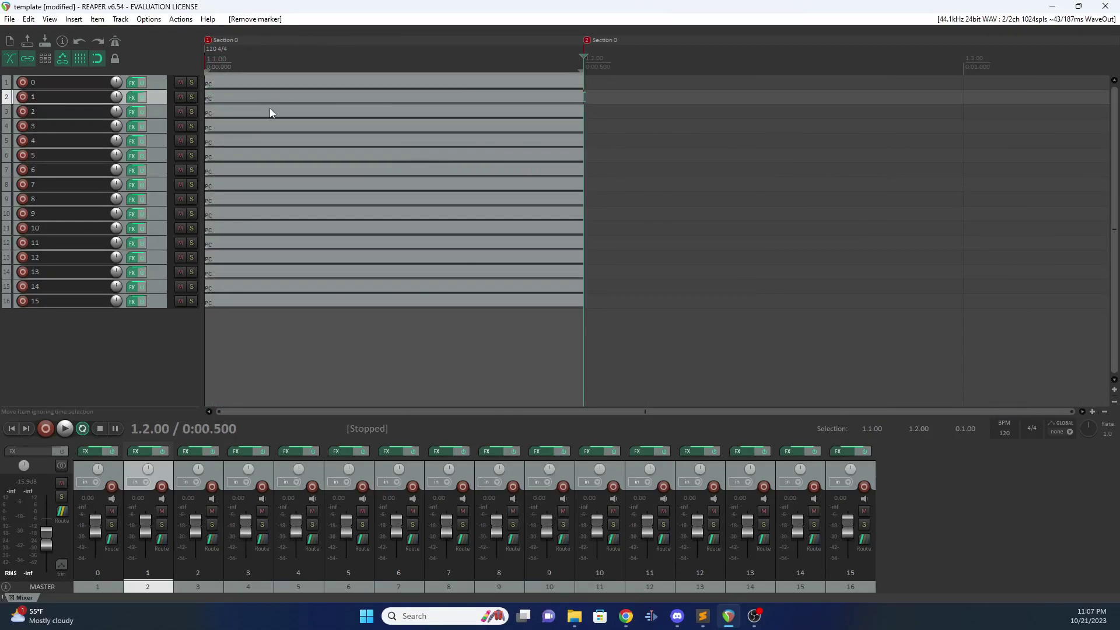
- Save the edited template project via File > Save project, then clear the track selection
scroll(270, 113, down, 4)
click(9, 19)
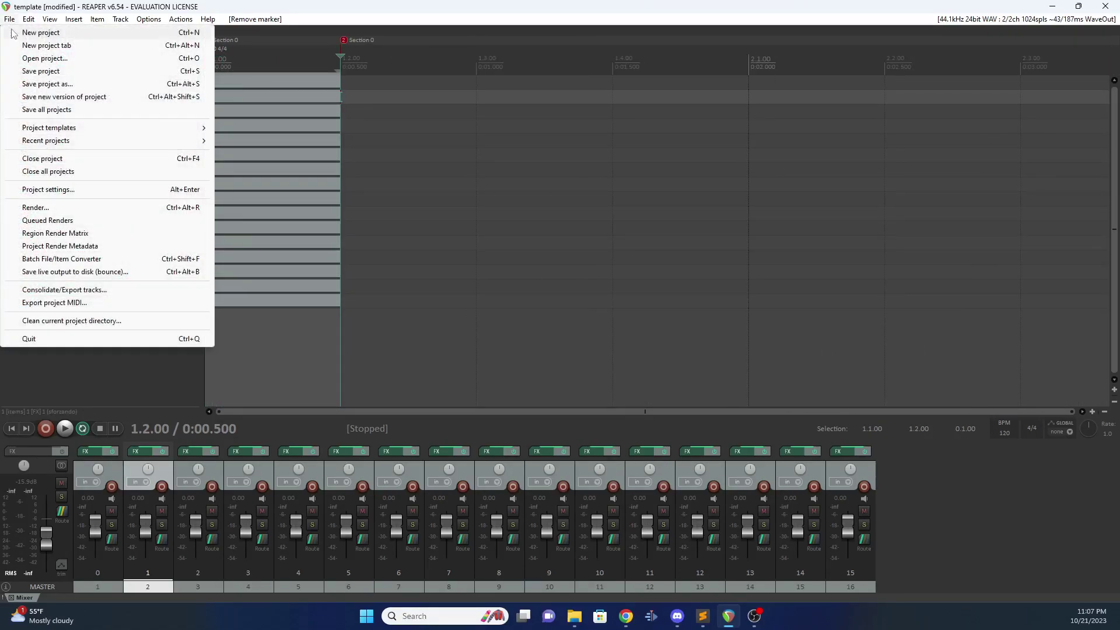
click(28, 71)
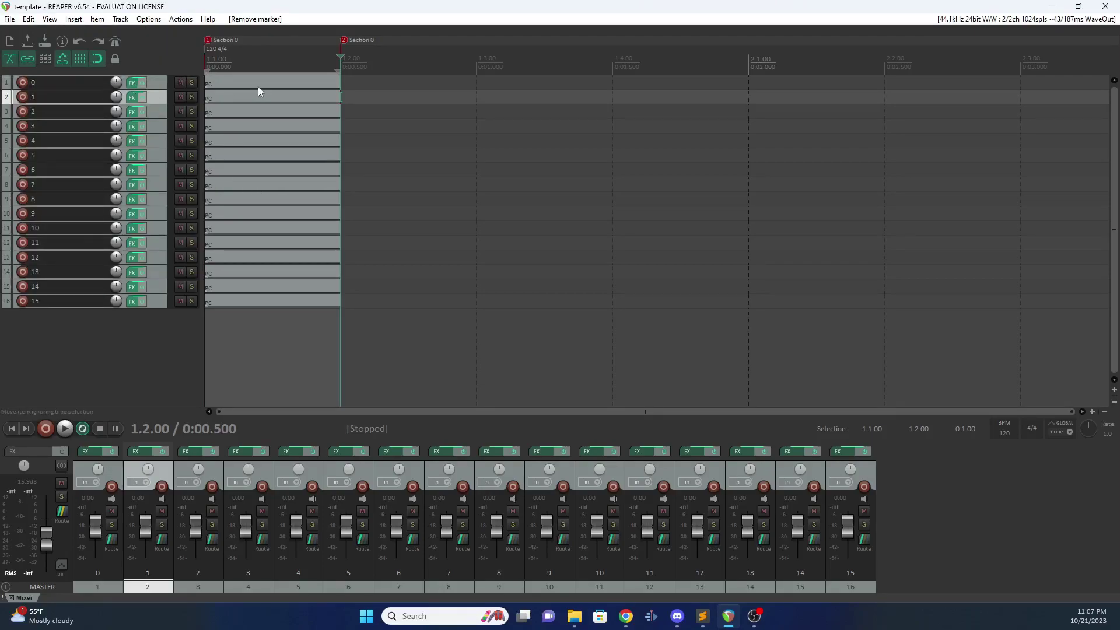
click(1052, 6)
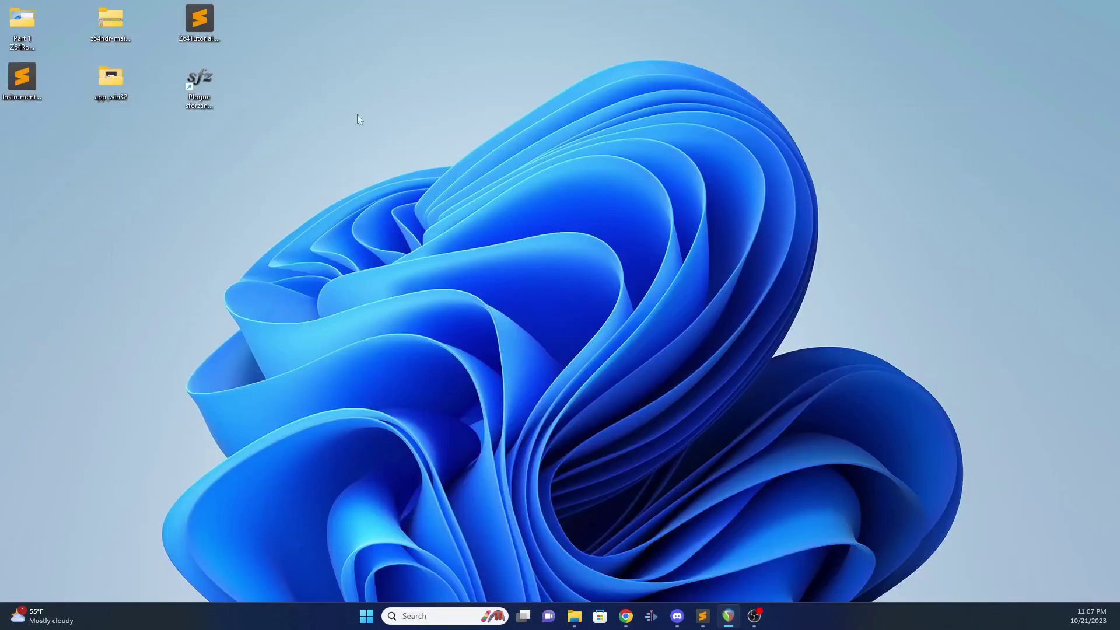
click(729, 616)
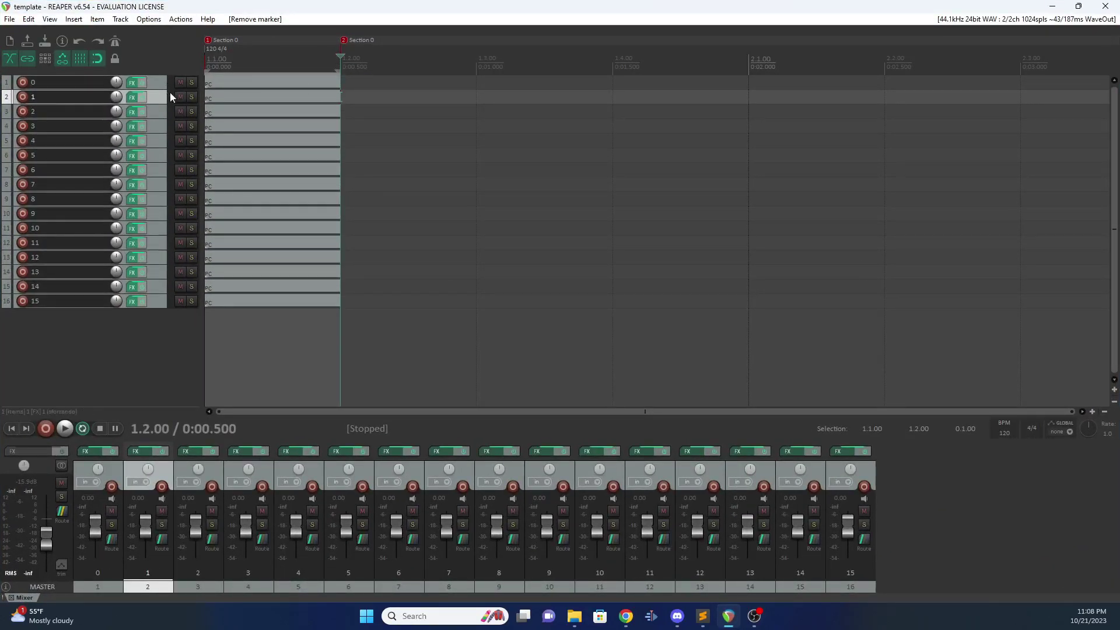
click(97, 356)
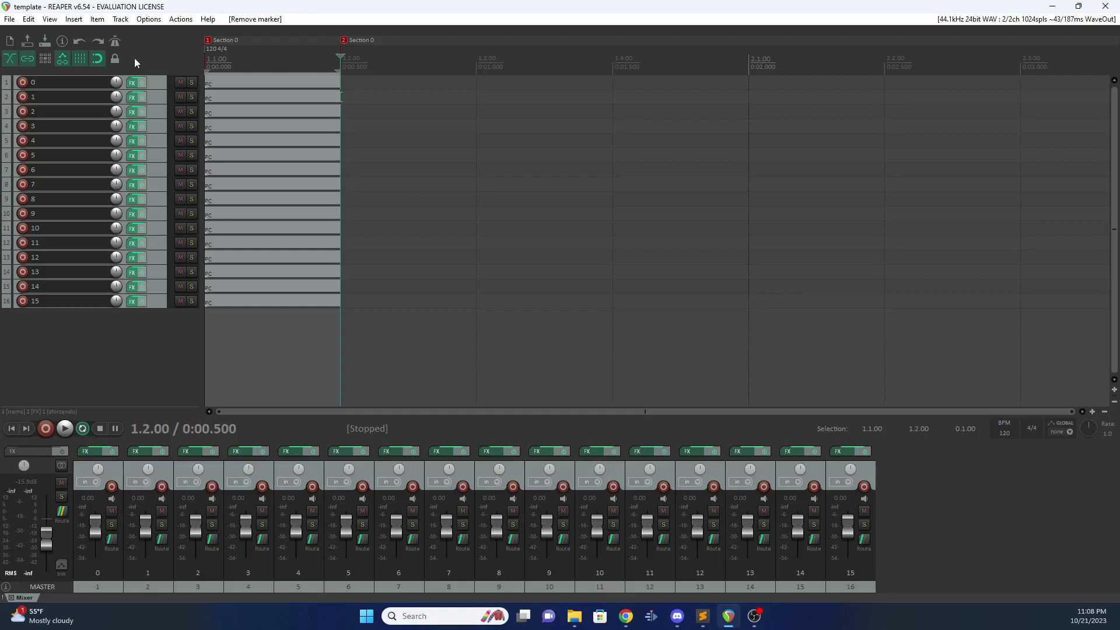
- Scroll InstrumentListDefault.txt to Set 0x22 Ending sequence 2 and select the 0x0 Koto line
key(alt+Tab)
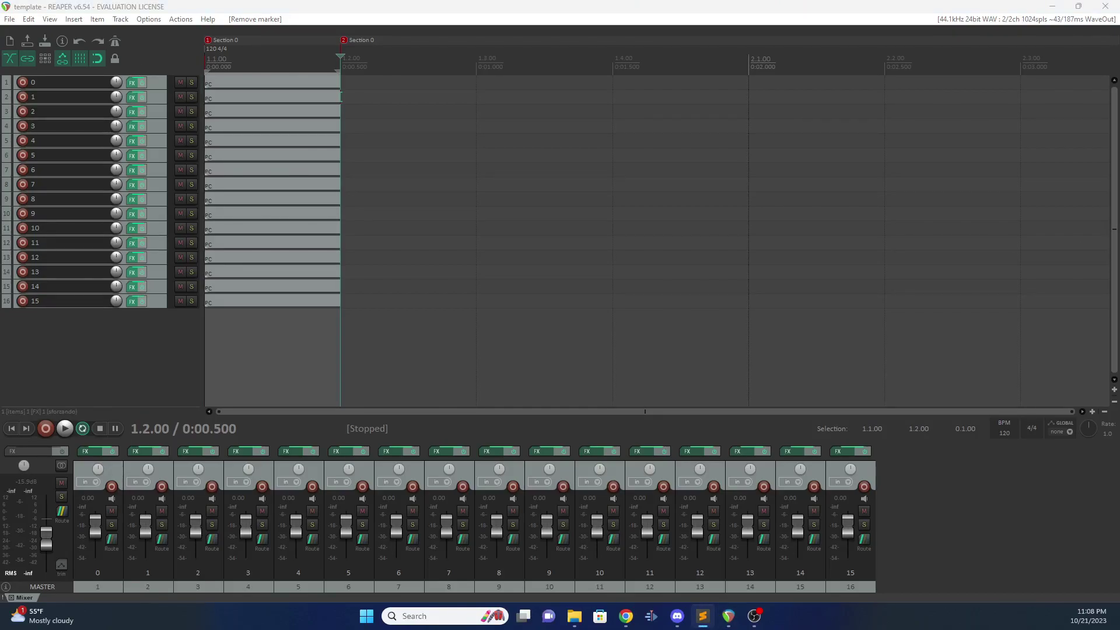
scroll(813, 165, down, 5)
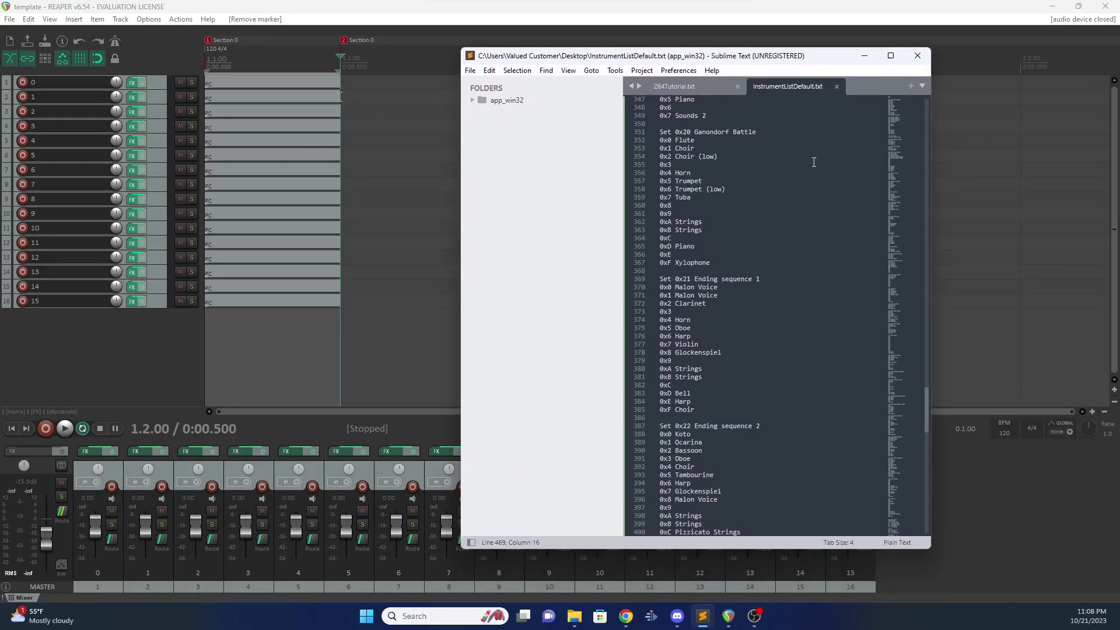
click(753, 318)
scroll(753, 318, down, 8)
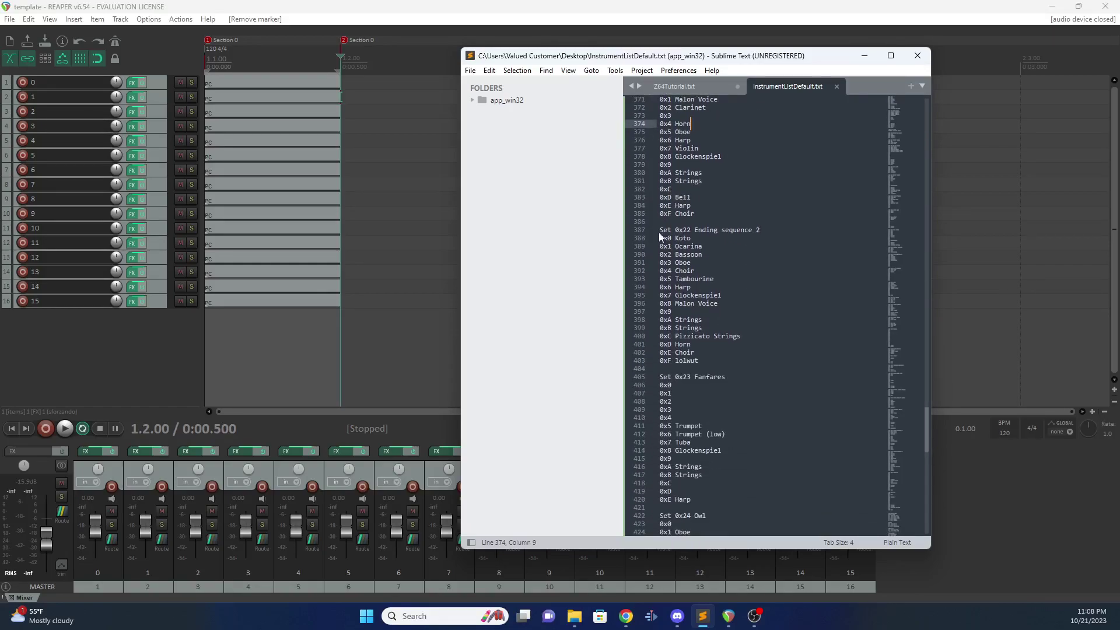
drag(661, 229, 738, 363)
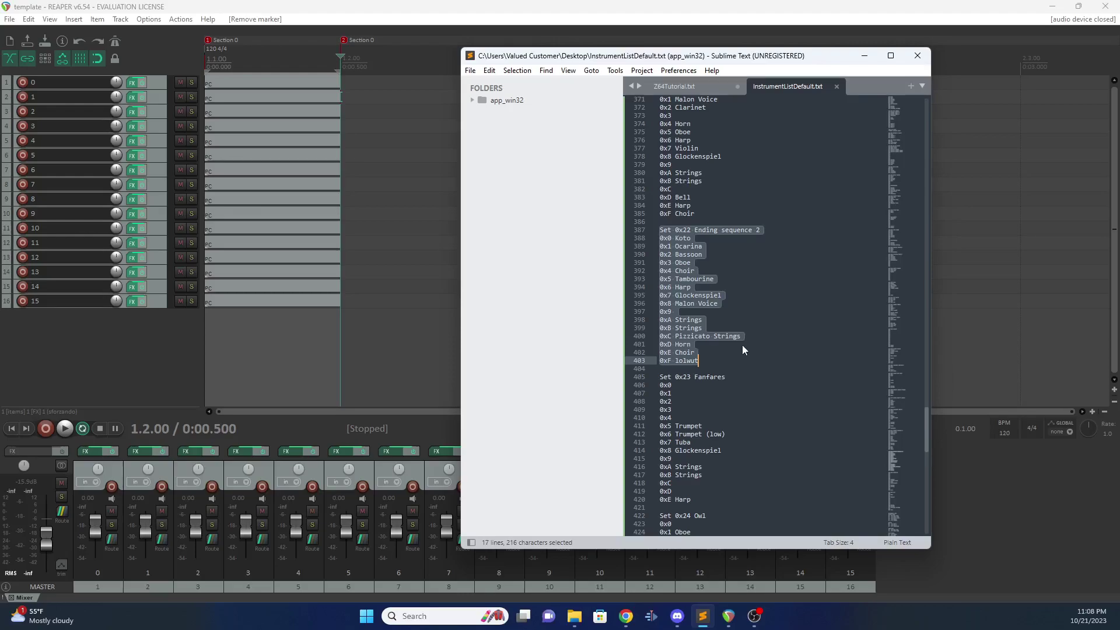
click(720, 254)
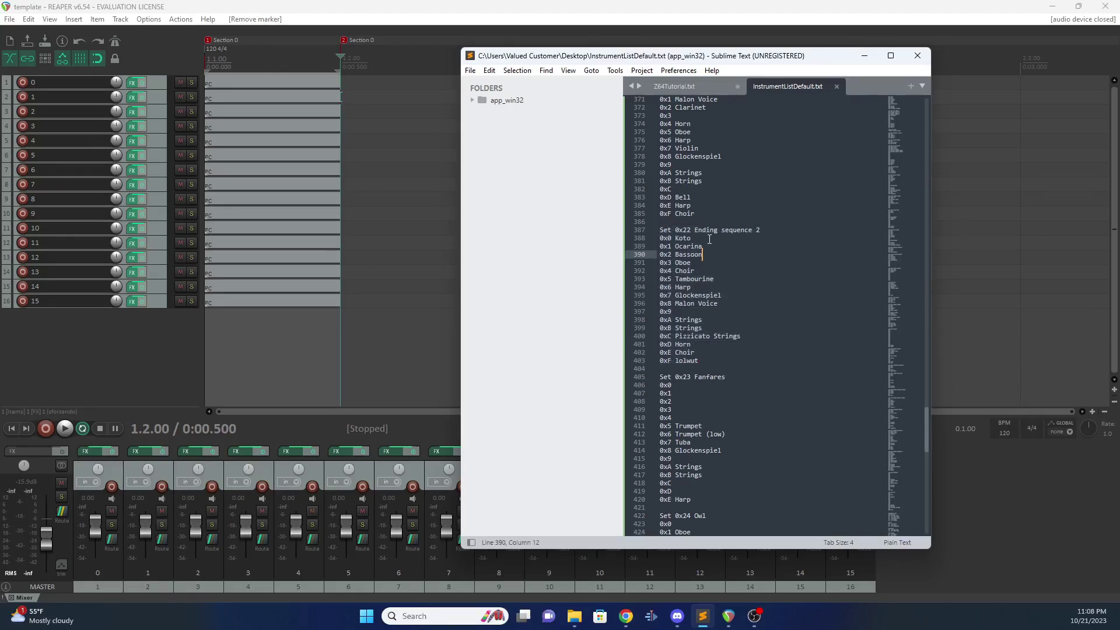
drag(659, 230, 695, 271)
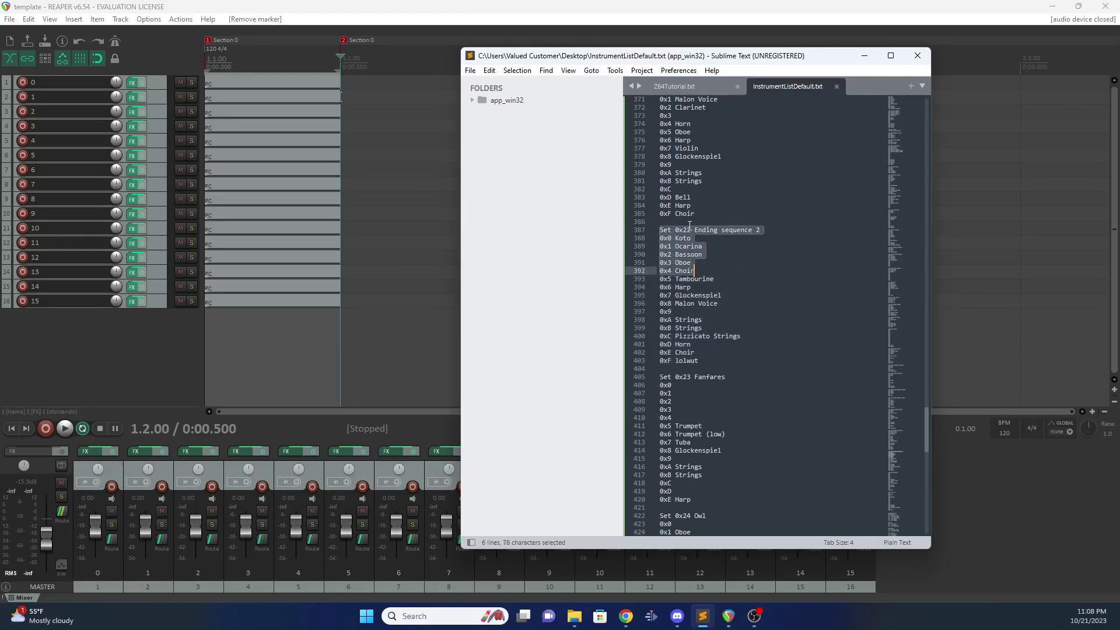
click(702, 361)
click(691, 240)
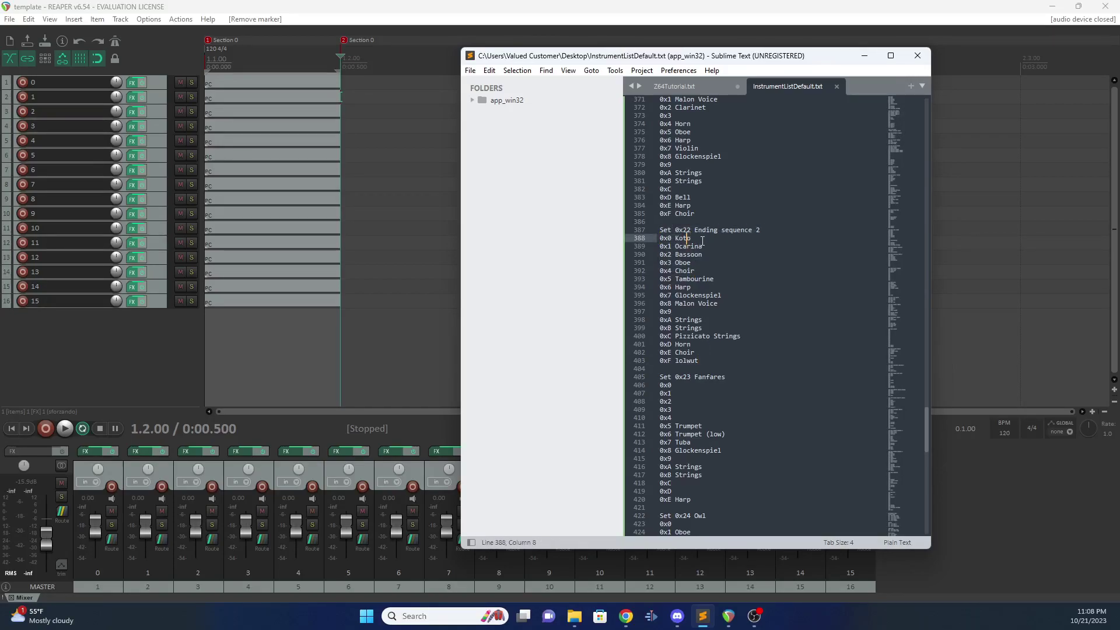
drag(691, 239, 659, 239)
- Step track 1's sforzando preset past 033_Horn to 036_Kalimba and close its FX windows
click(131, 83)
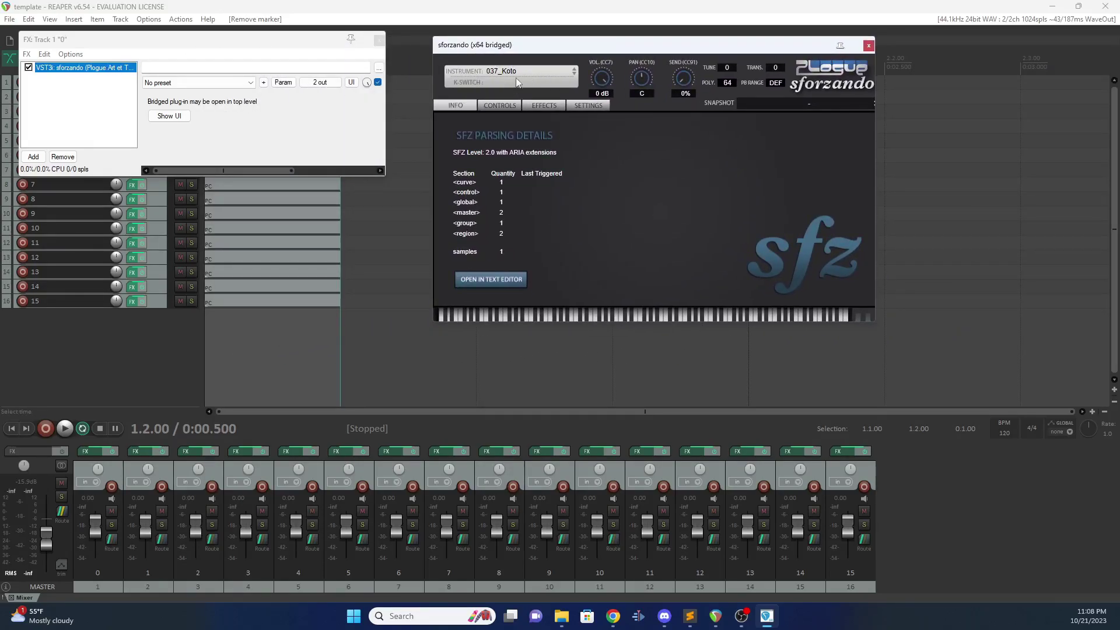
click(575, 74)
click(575, 74)
click(575, 74)
click(575, 74)
click(575, 75)
click(869, 45)
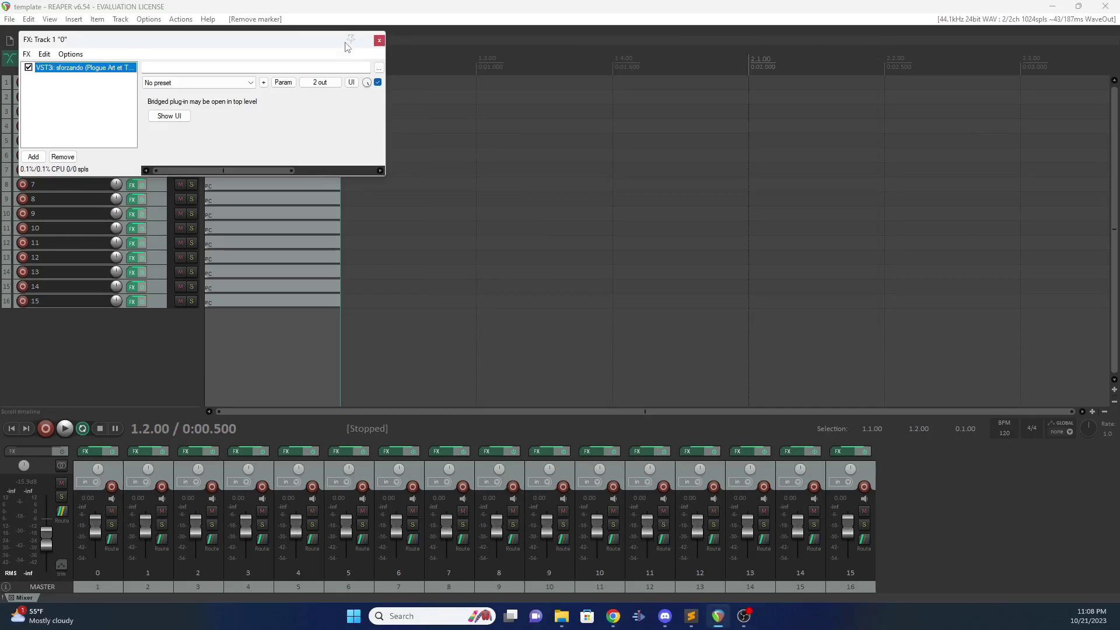
click(379, 40)
click(704, 621)
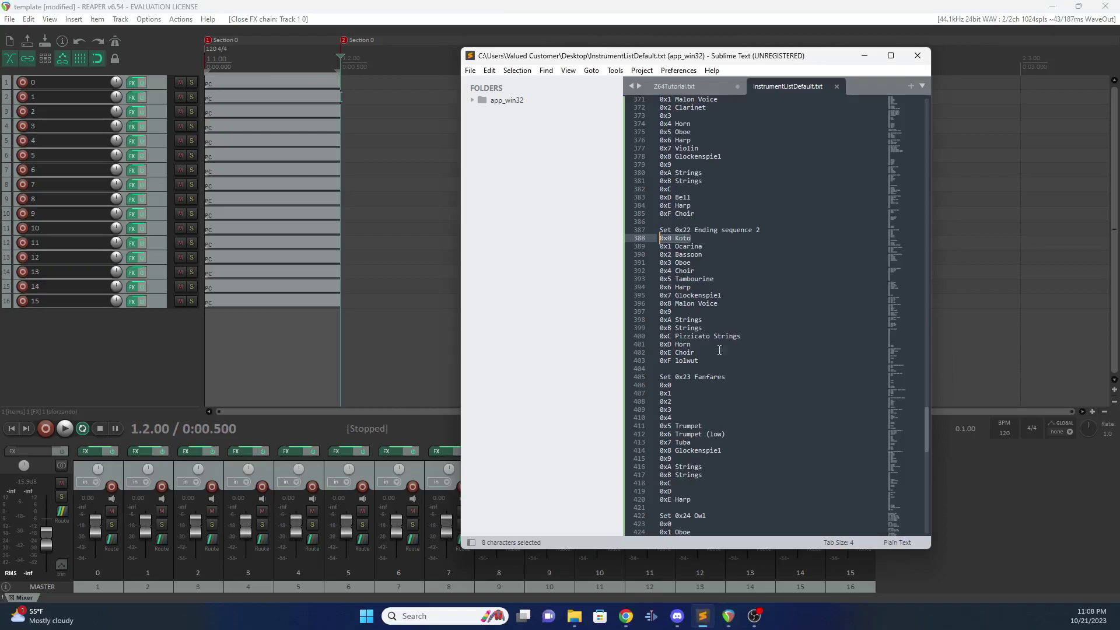
- Check track 2's sforzando shows 045_Ocarina, close its windows, and compare with the instrument list
click(132, 96)
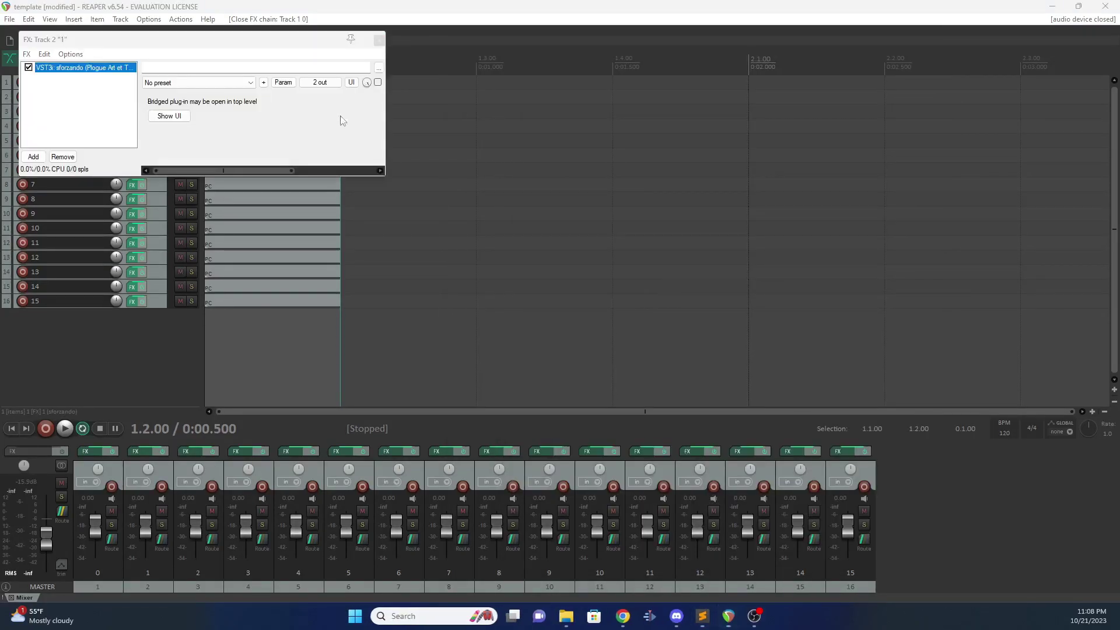
drag(549, 10, 568, 62)
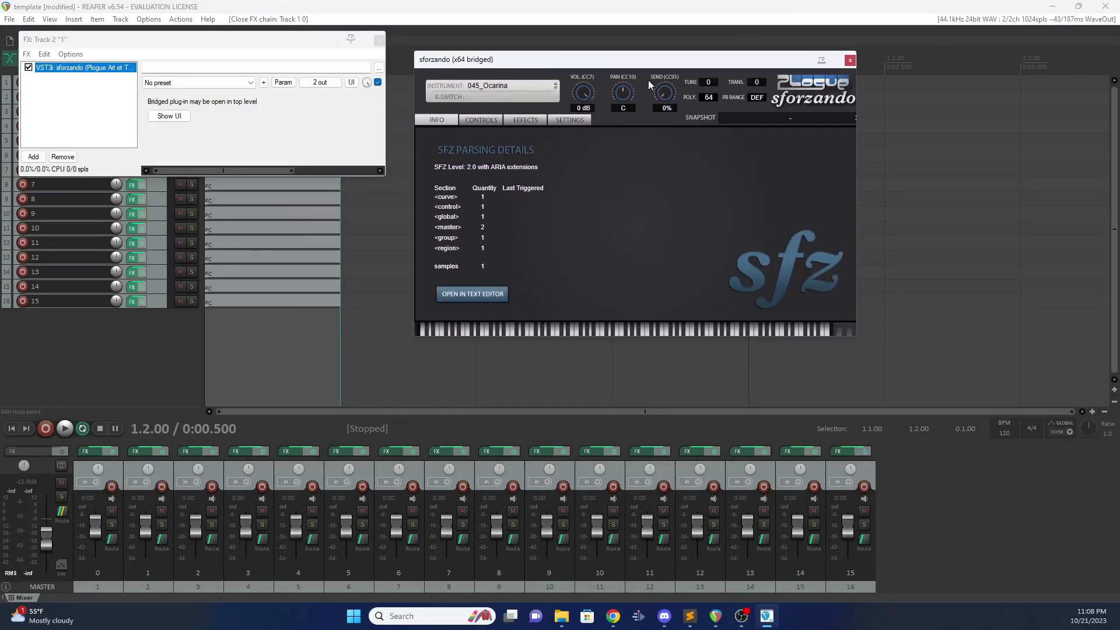
click(850, 60)
click(379, 40)
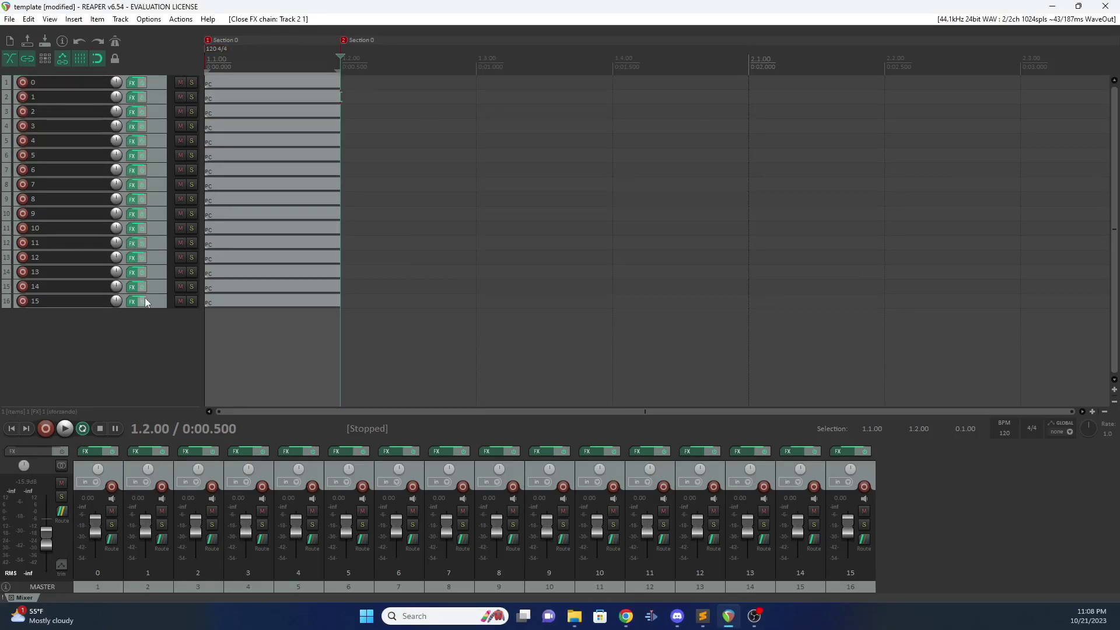
click(703, 617)
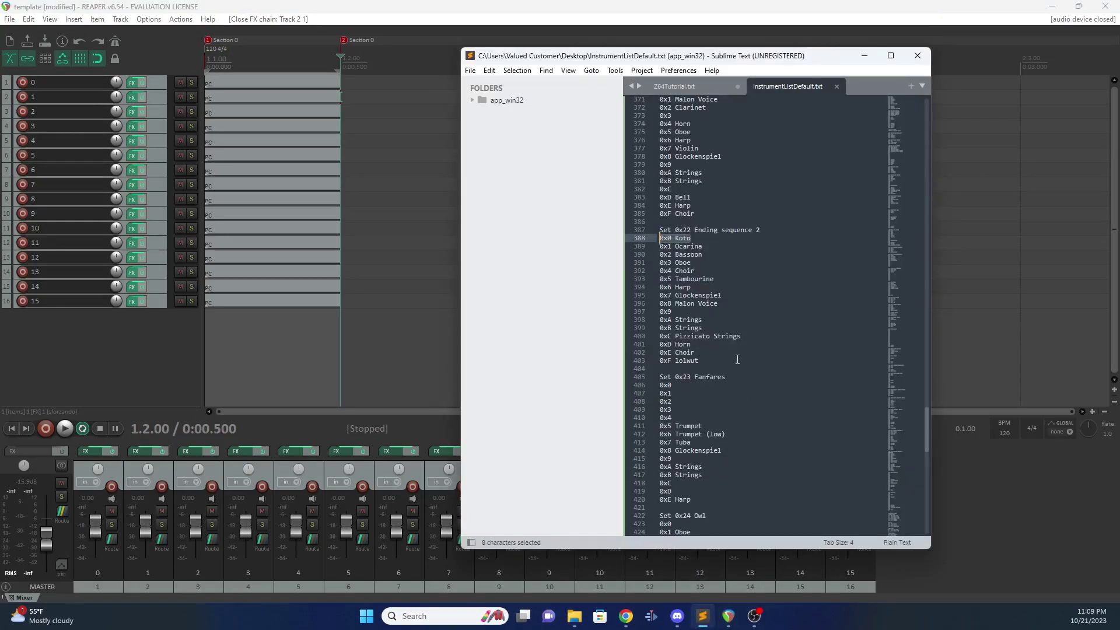
drag(700, 361, 660, 229)
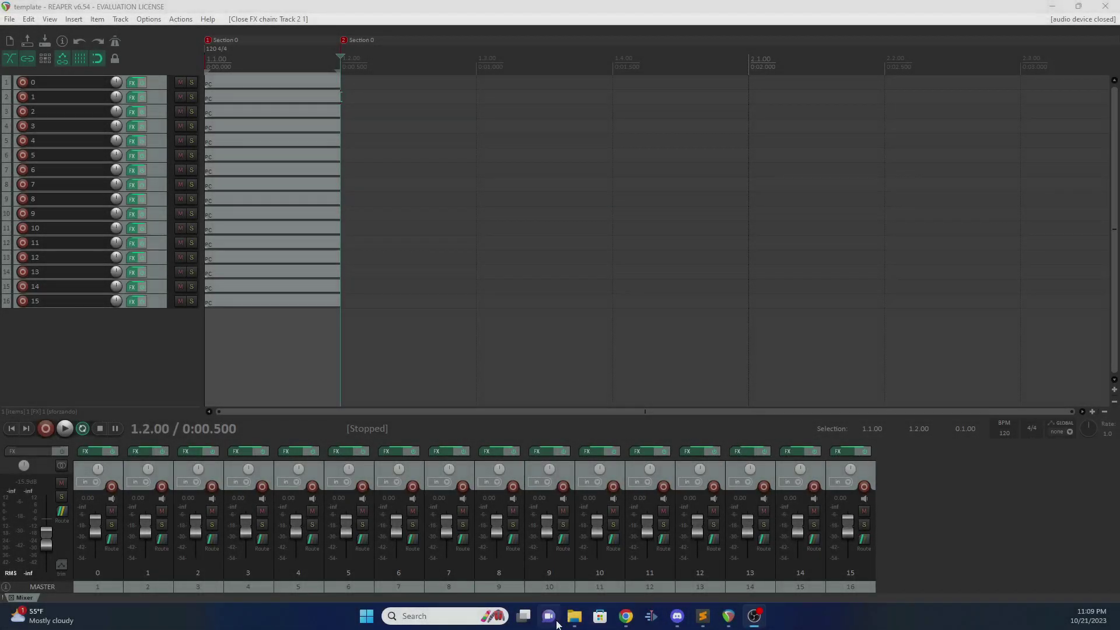
- Open the Downloads folder, return to REAPER and move the cursor to the project start
click(572, 620)
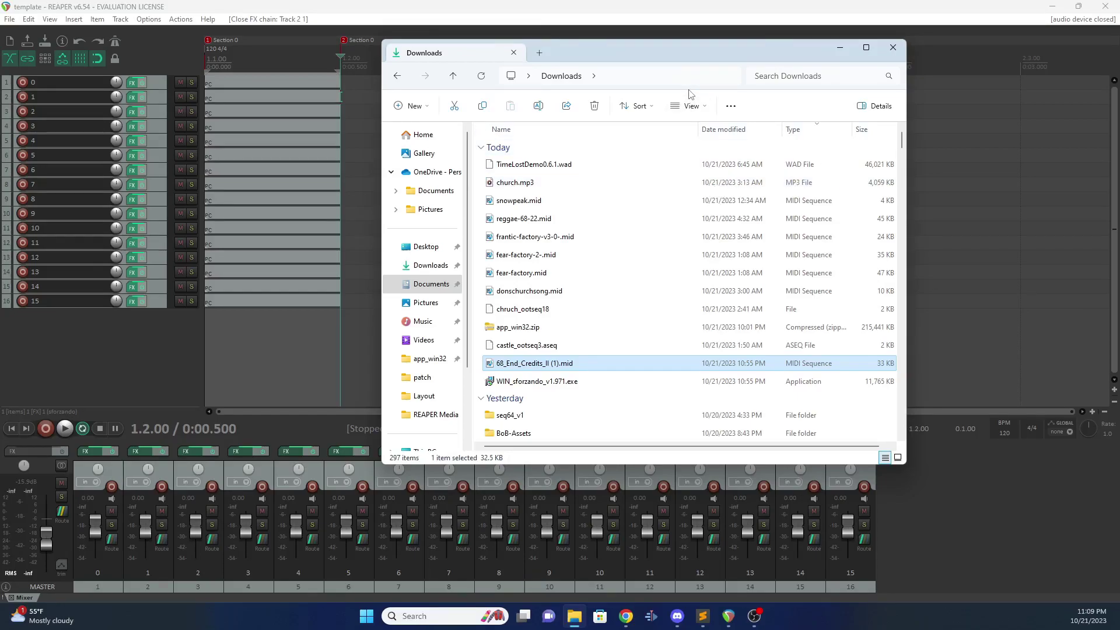
key(alt+Tab)
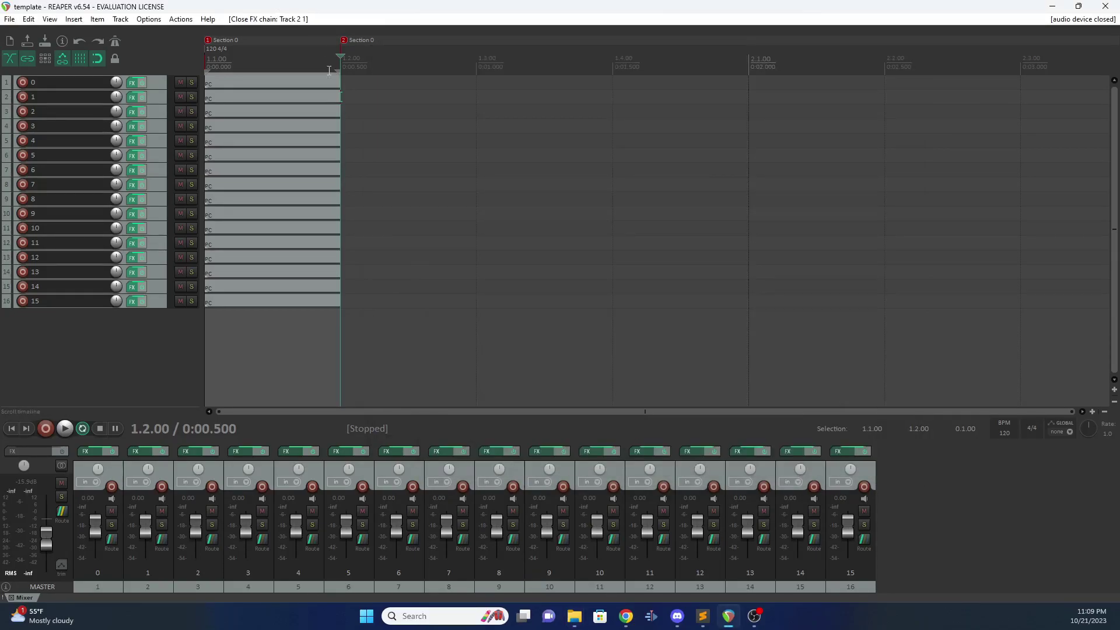
scroll(418, 218, down, 5)
scroll(350, 245, up, 5)
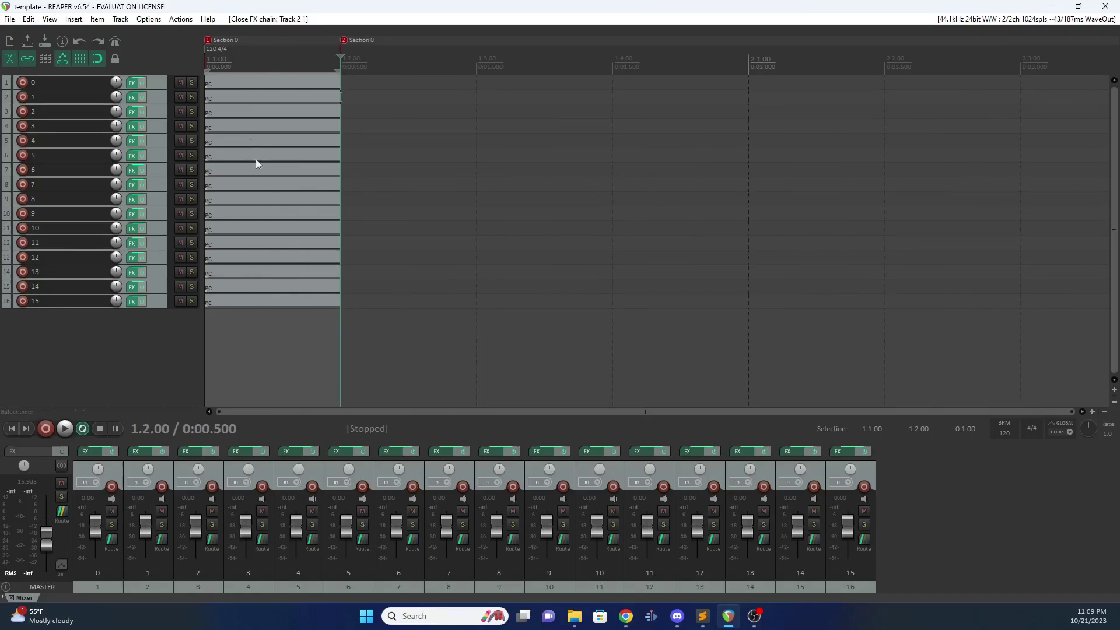
key(Home)
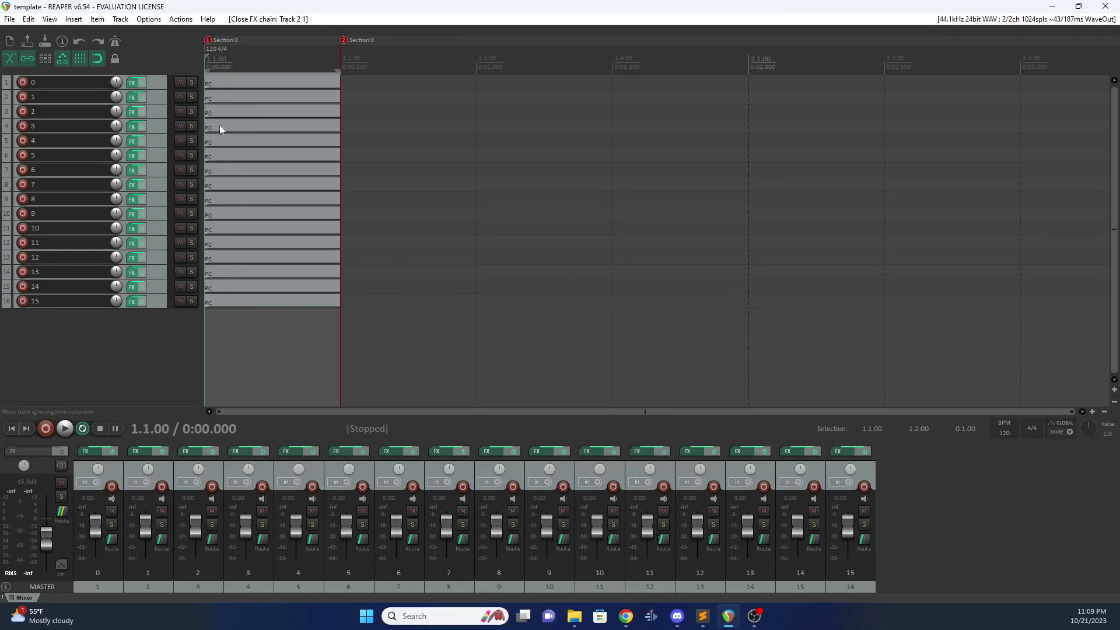
- Place the edit cursor at 1.3.00 on track 1
click(496, 76)
click(360, 64)
click(471, 69)
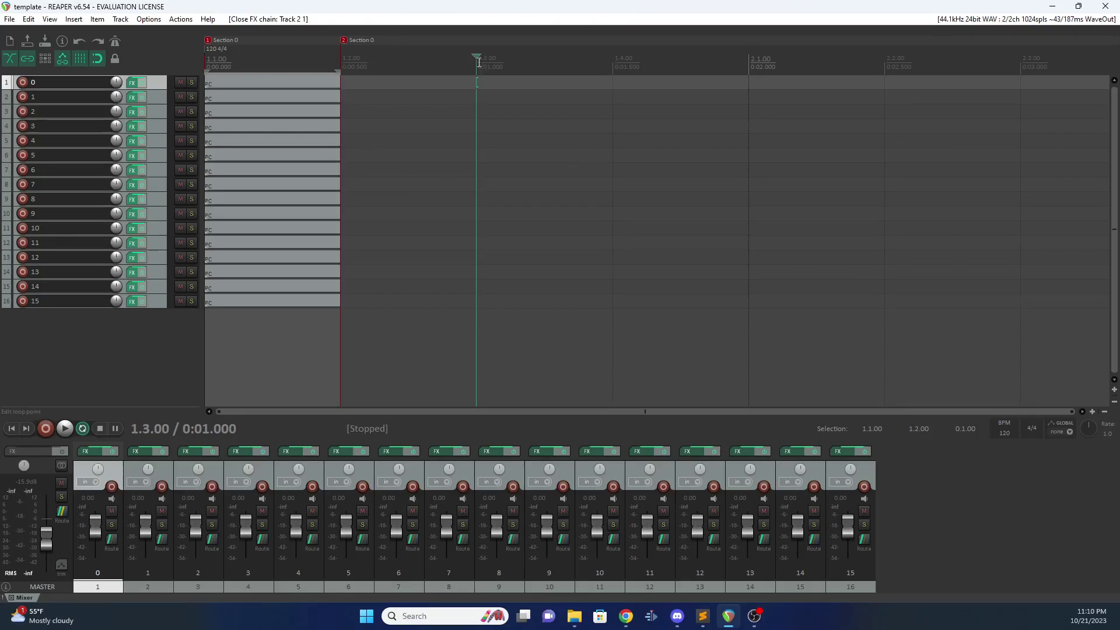
click(618, 77)
click(476, 80)
click(613, 85)
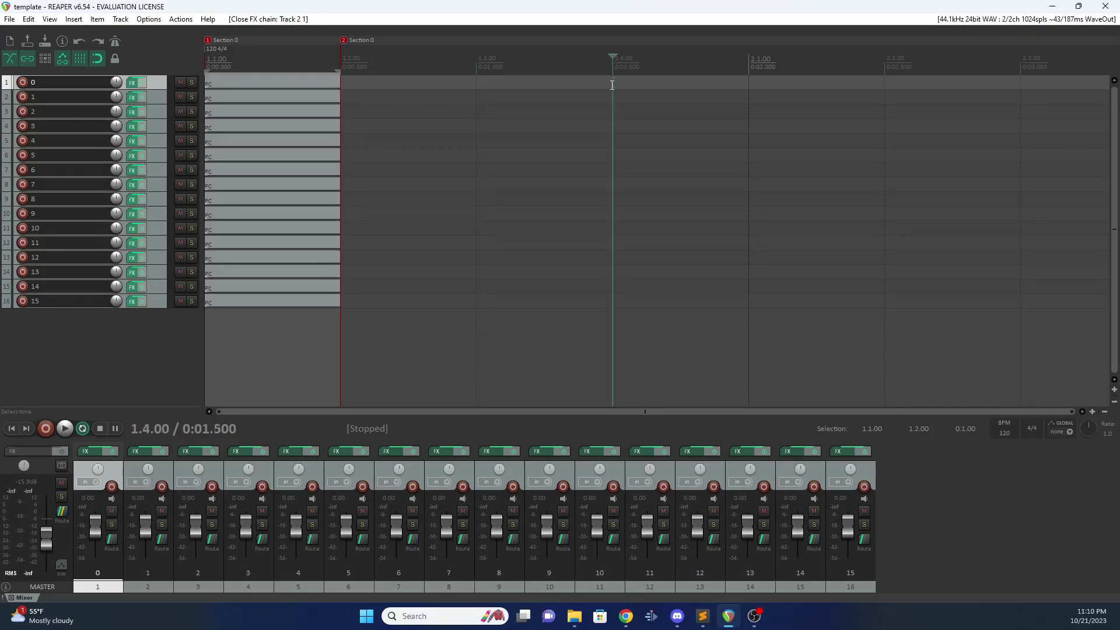
click(470, 85)
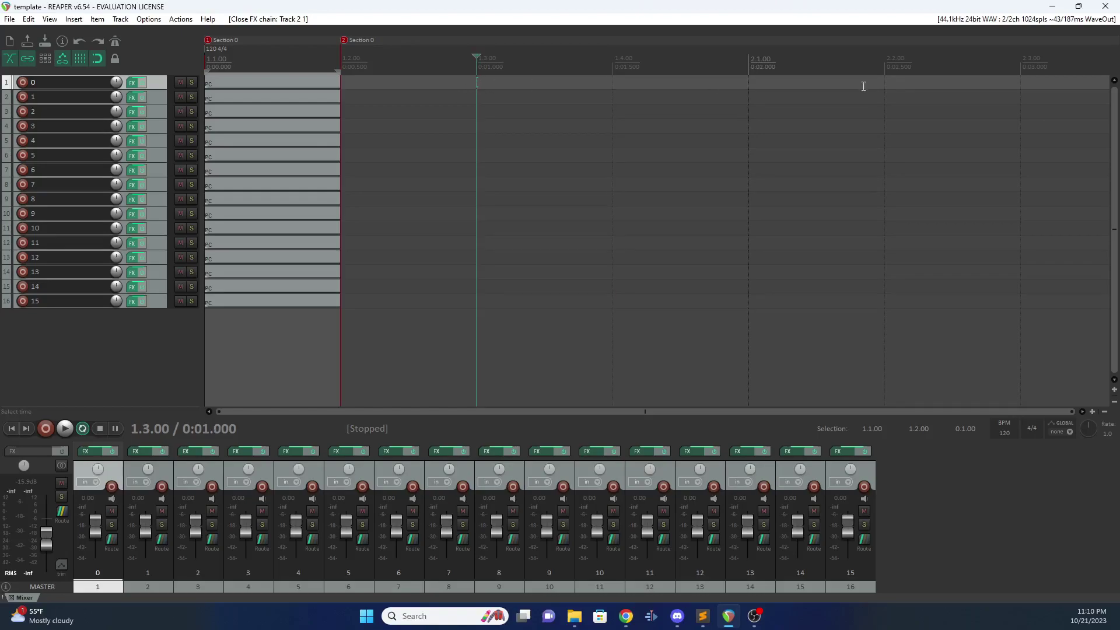
- Drag snowpeak.mid from Downloads onto track 1 at 1.3.00 and accept the MIDI import options
click(567, 620)
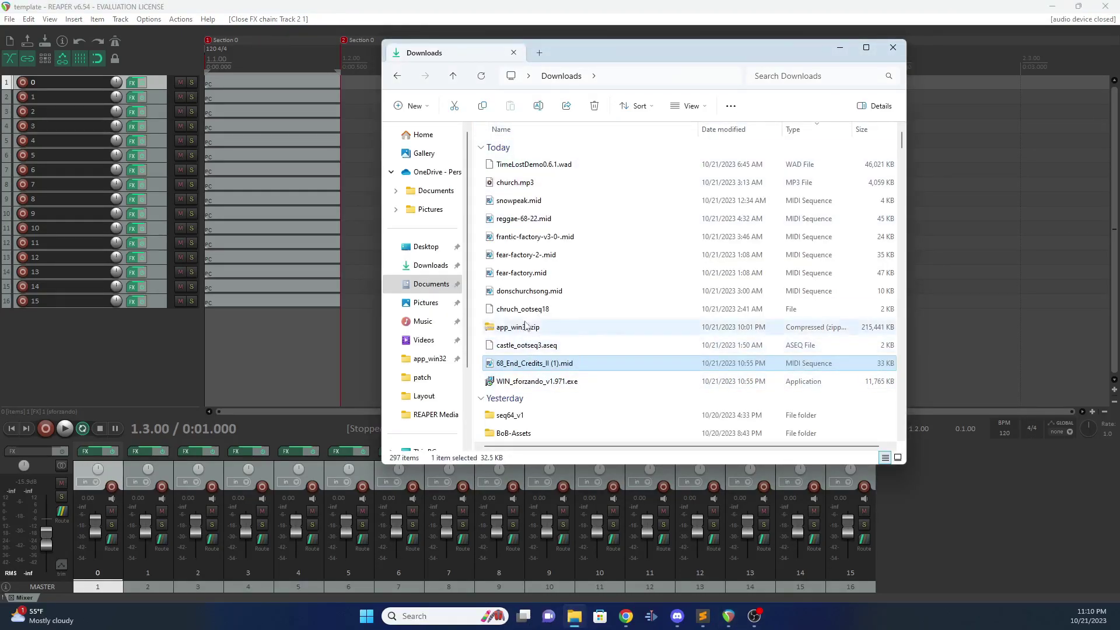
click(524, 272)
click(530, 202)
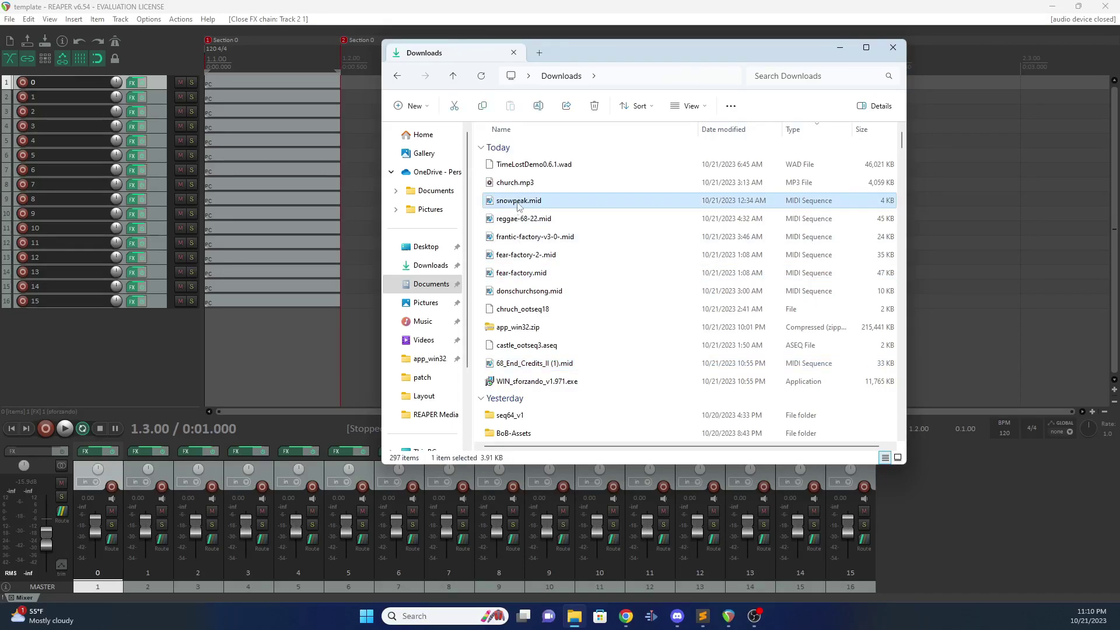
drag(608, 55, 350, 130)
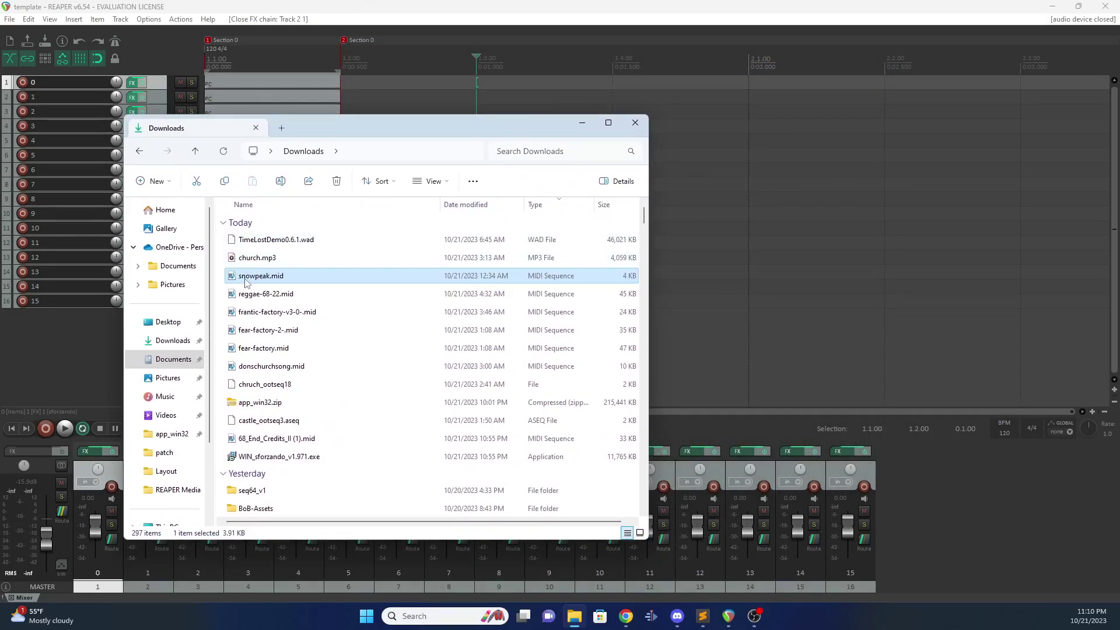
drag(246, 283, 496, 80)
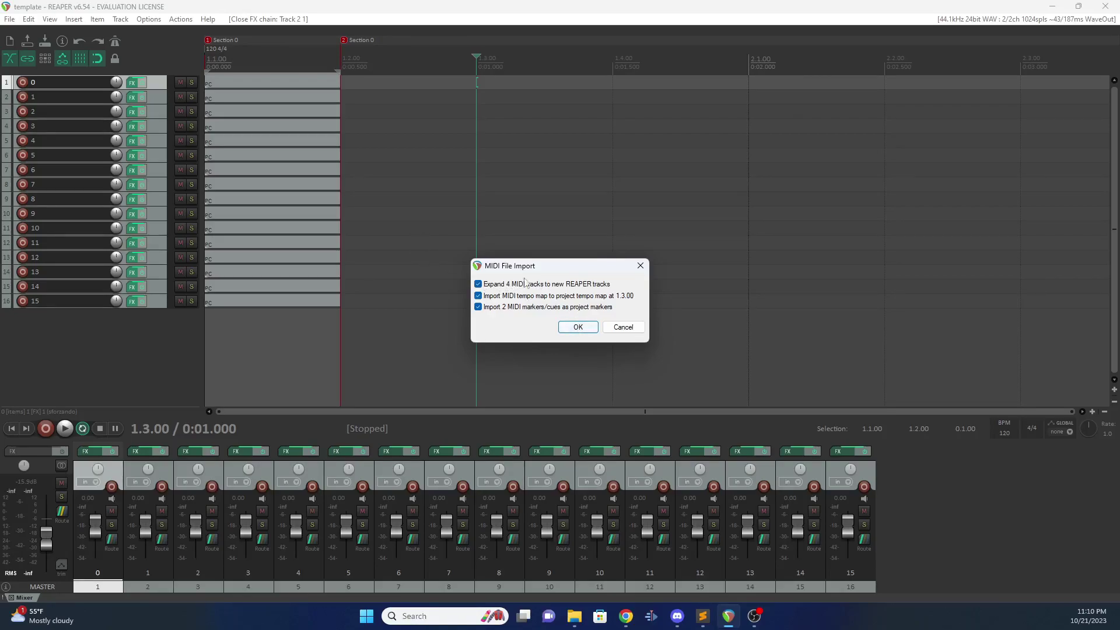
click(563, 325)
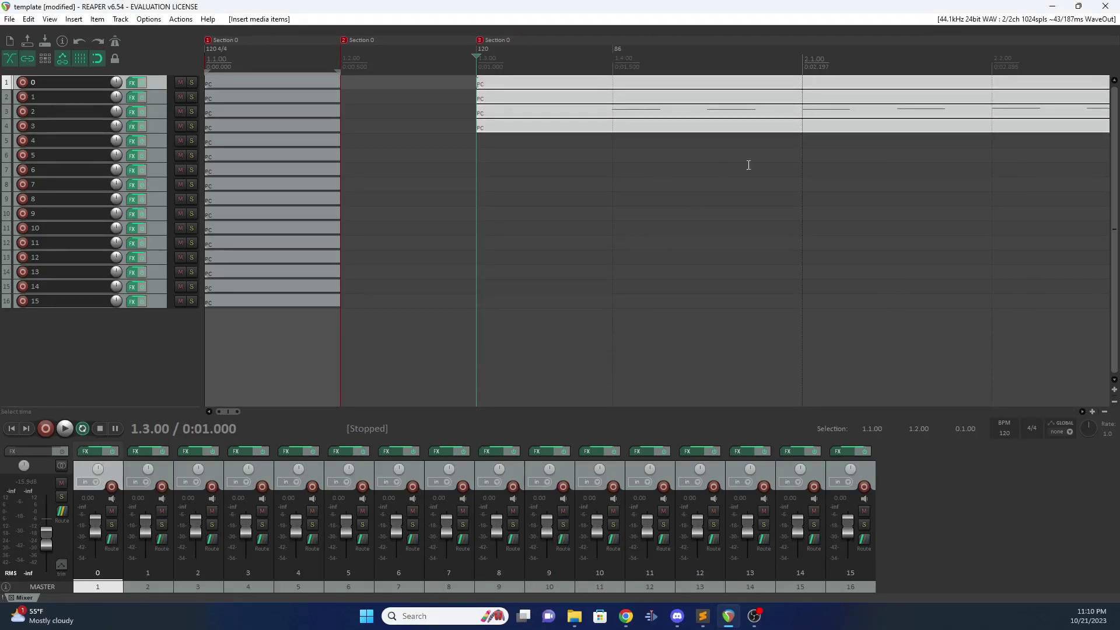
scroll(637, 184, down, 3)
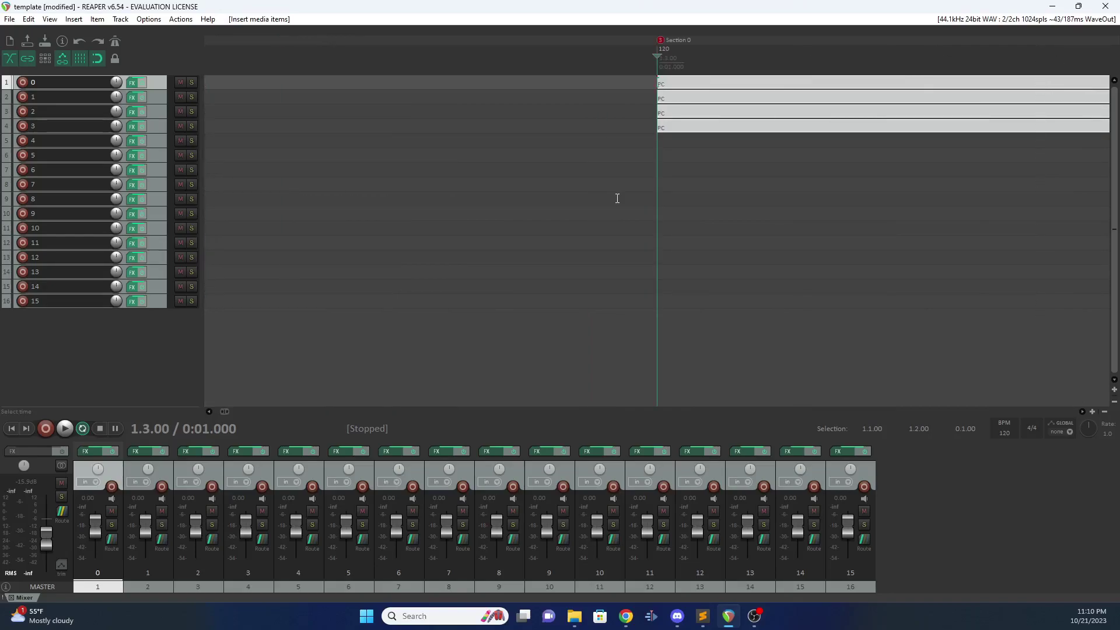
- Remove the imported marker 3 and the Section 1 marker from the ruler
scroll(617, 198, down, 5)
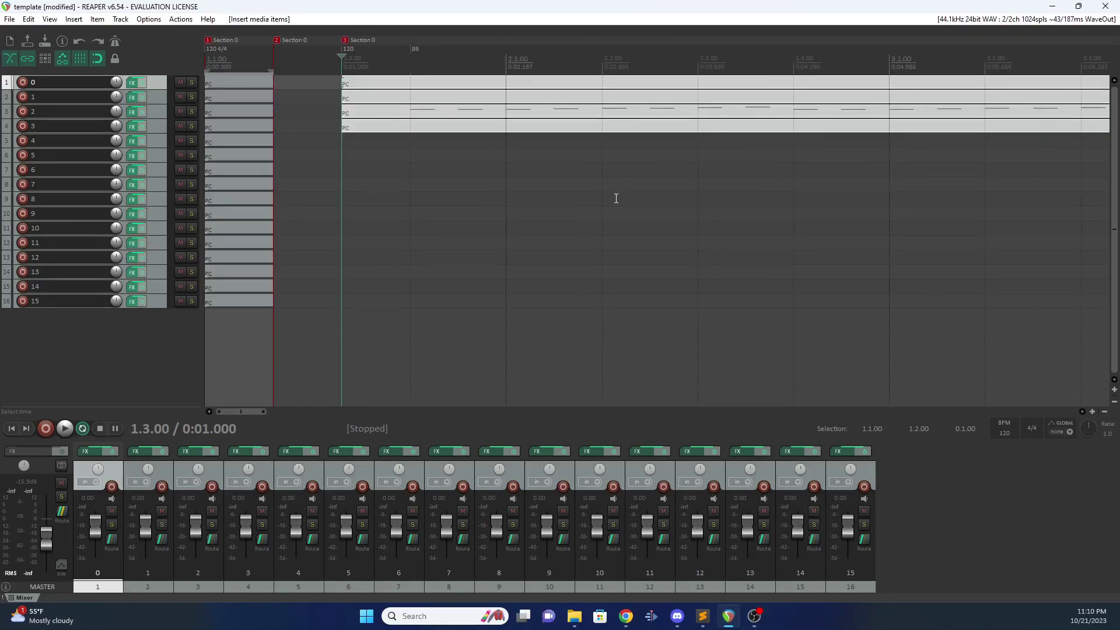
scroll(615, 197, up, 5)
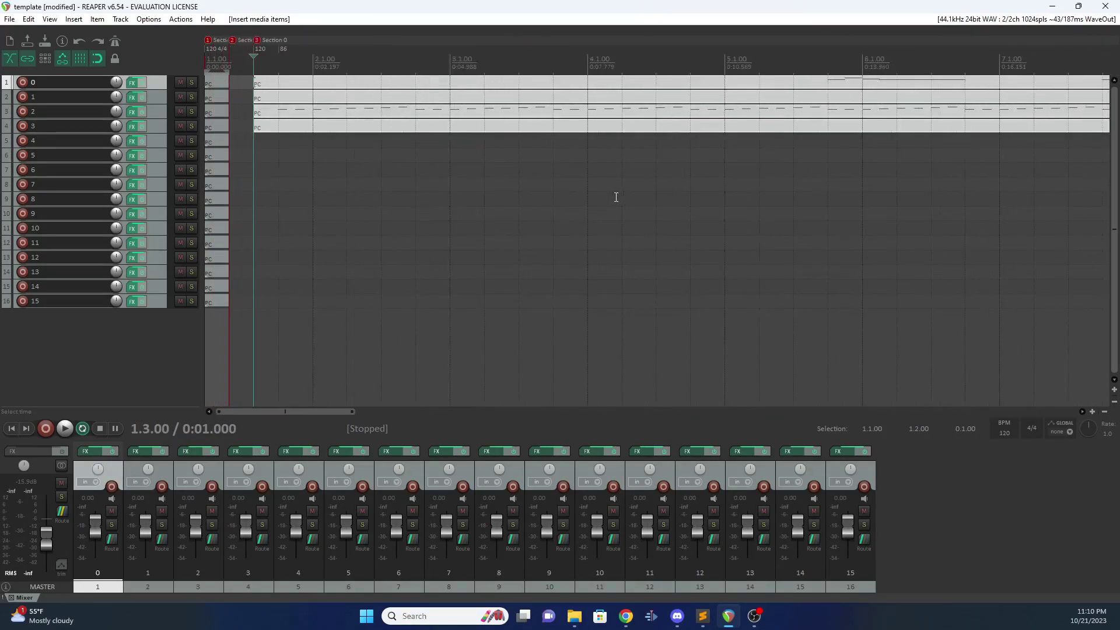
scroll(615, 195, up, 2)
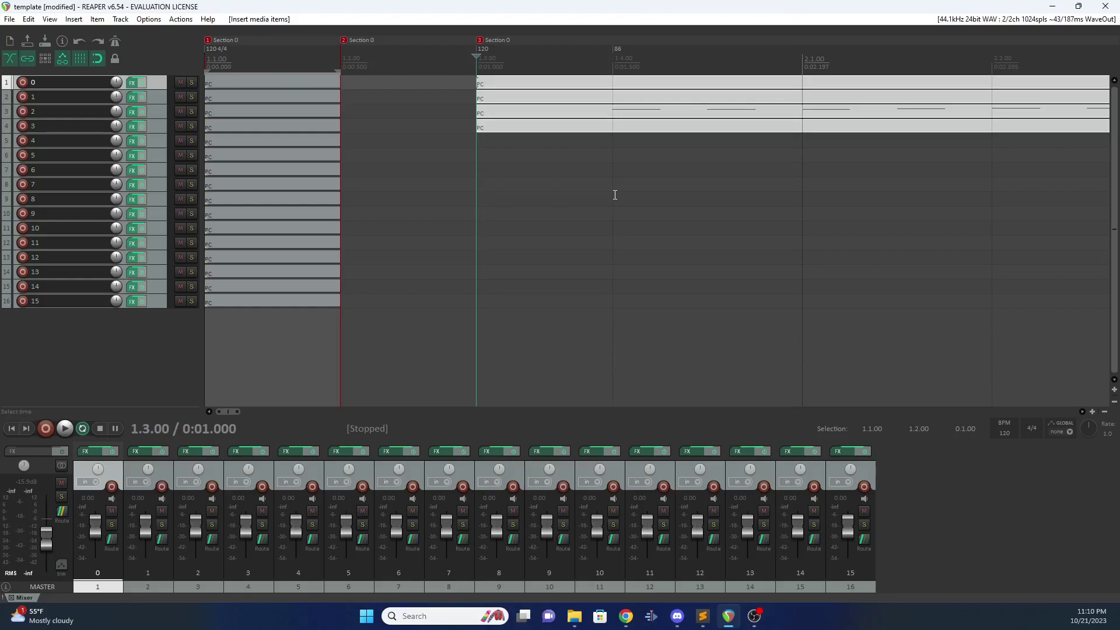
right_click(480, 42)
click(503, 59)
scroll(567, 173, down, 8)
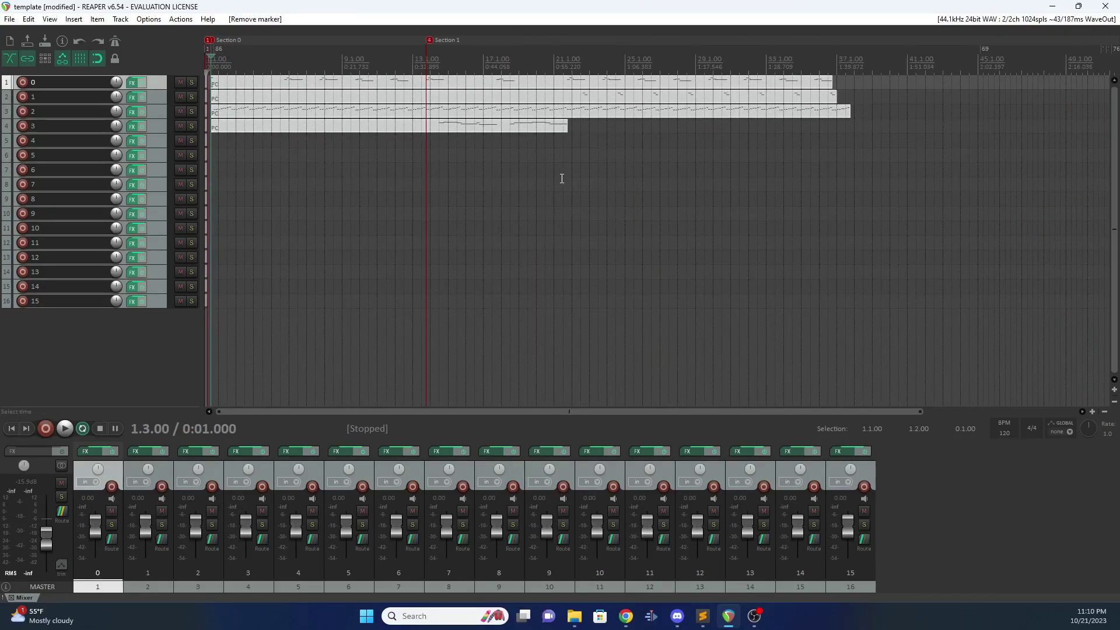
scroll(562, 178, down, 4)
right_click(518, 42)
click(540, 58)
scroll(664, 97, up, 15)
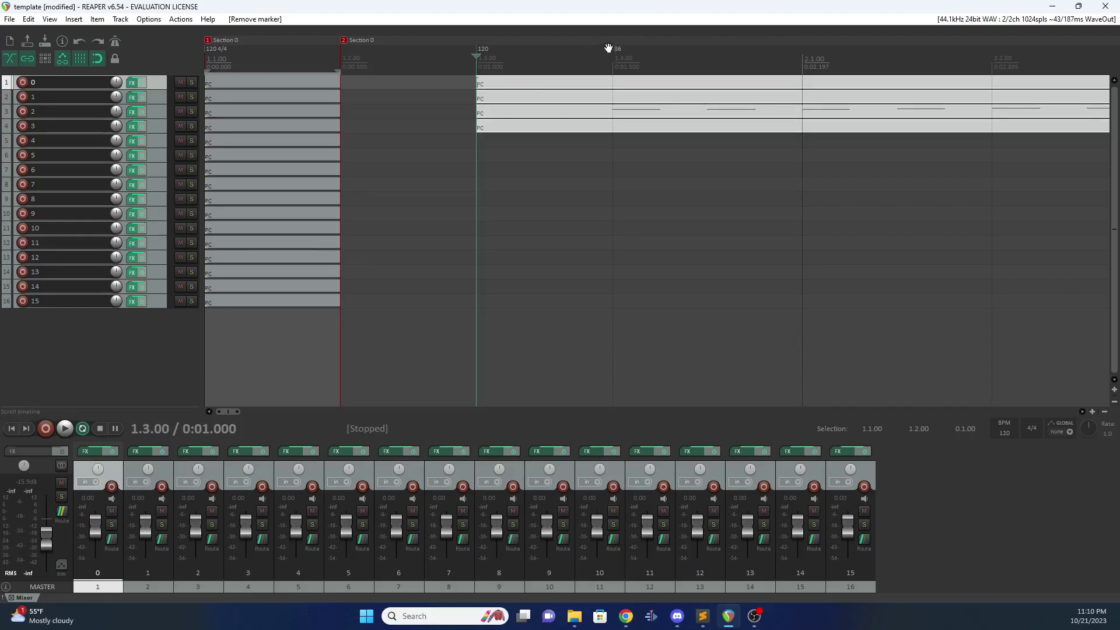
- Remove the imported 120 time signature marker, leaving the 86 tempo change at 1.4.00
scroll(644, 81, down, 3)
scroll(639, 81, up, 4)
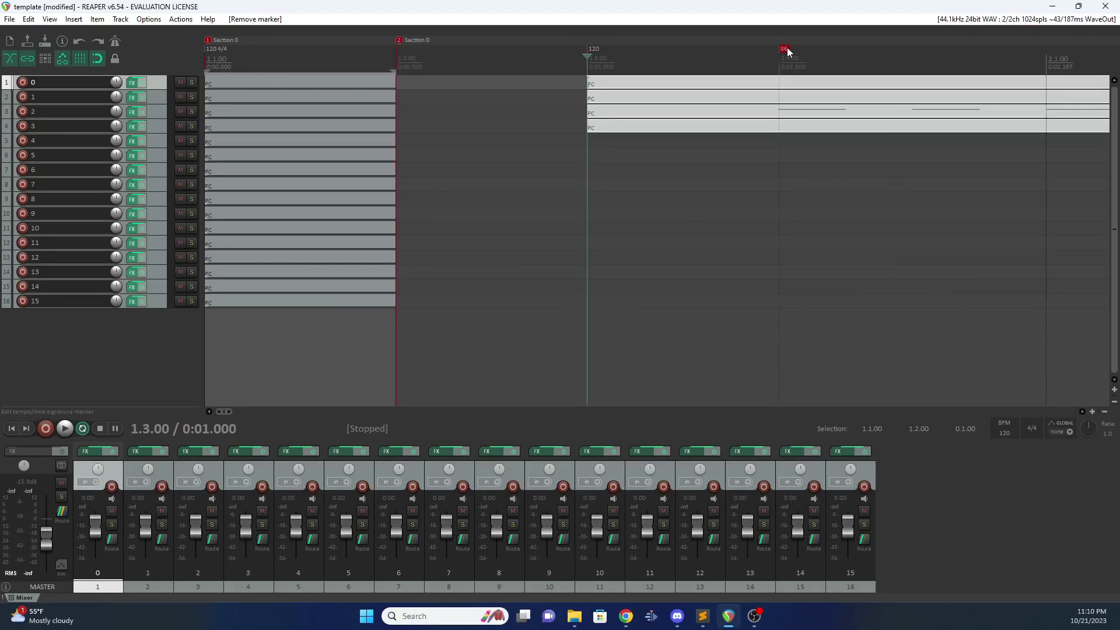
scroll(628, 98, down, 2)
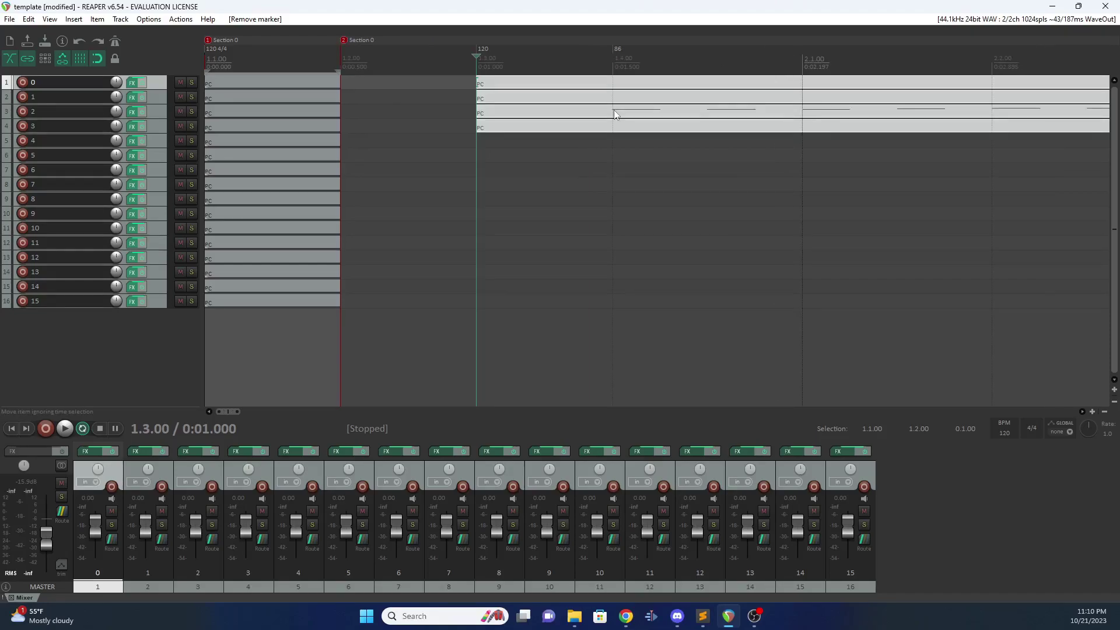
right_click(484, 51)
click(516, 67)
click(617, 49)
right_click(618, 49)
key(Escape)
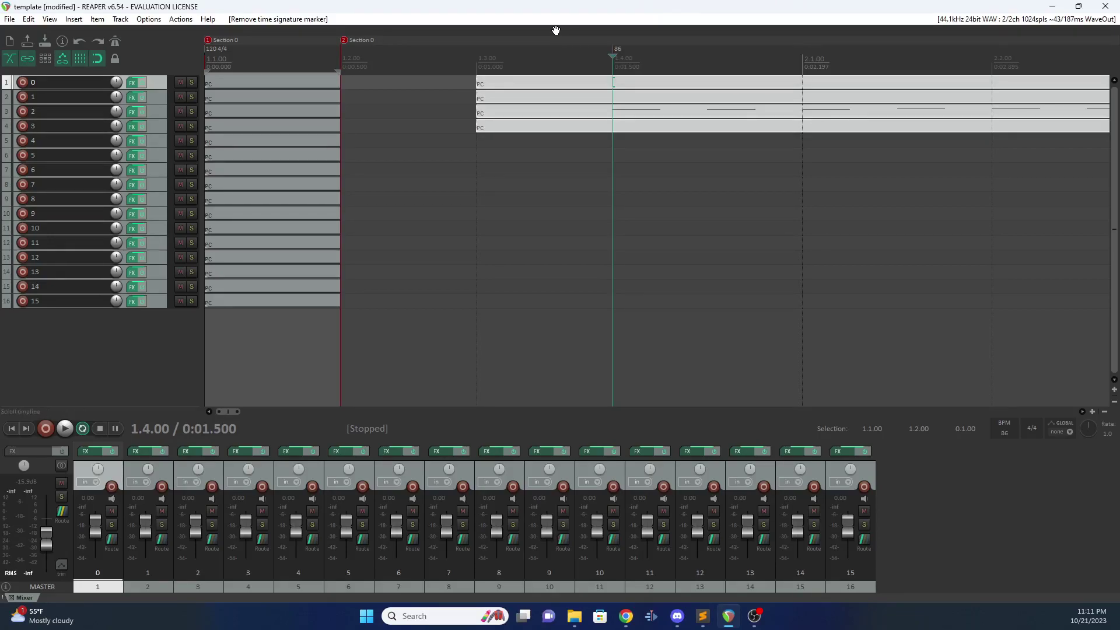
- Select the imported MIDI items on tracks 2 and 4, finishing with track 1's item
click(488, 88)
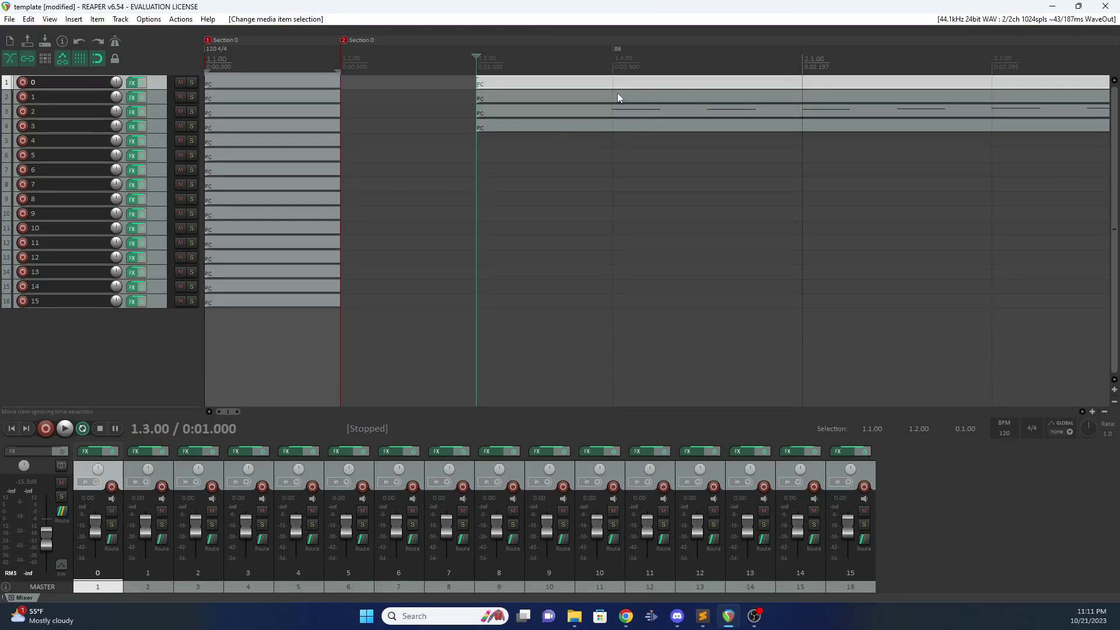
scroll(595, 238, down, 5)
scroll(596, 238, up, 5)
click(583, 159)
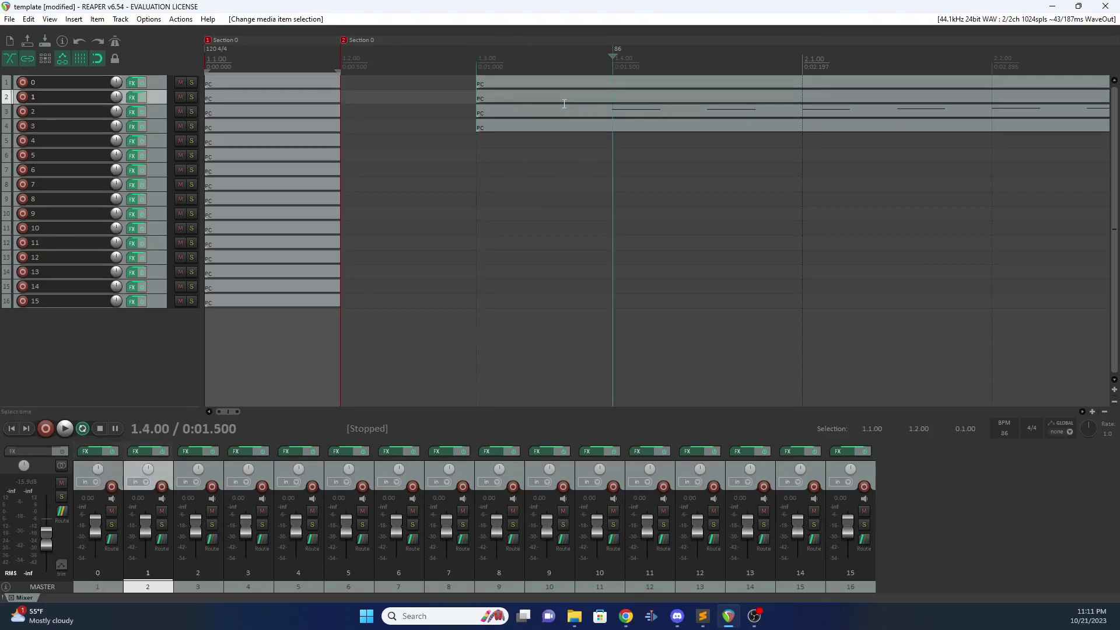
click(563, 96)
click(566, 132)
click(538, 83)
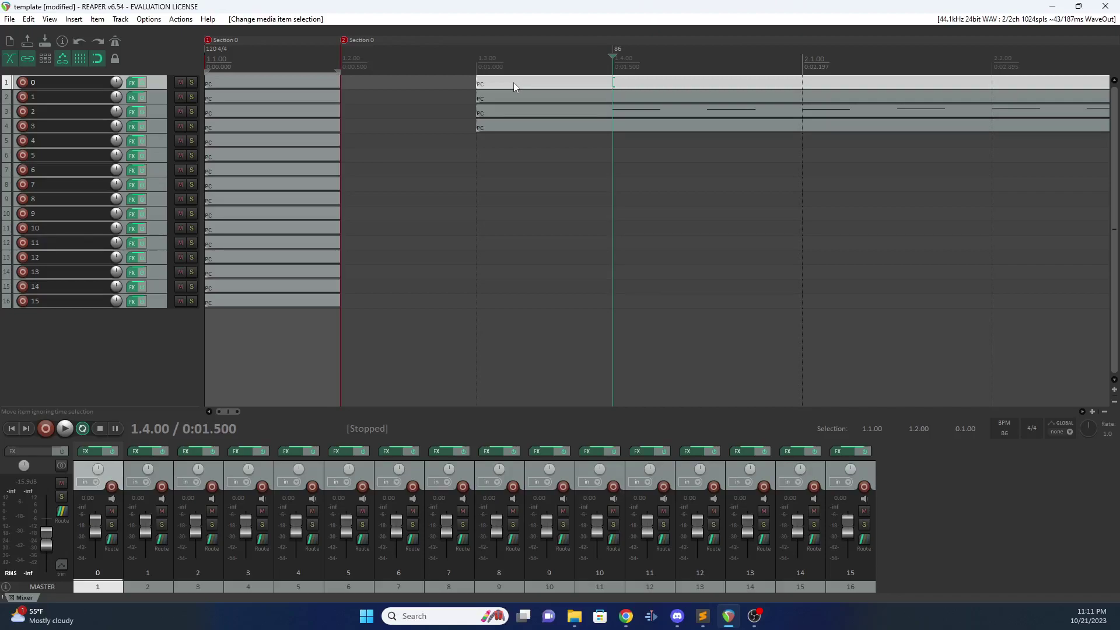
- Open the first track's snowpeak.mid item in the MIDI editor and select its text events in the lower lane
double_click(514, 82)
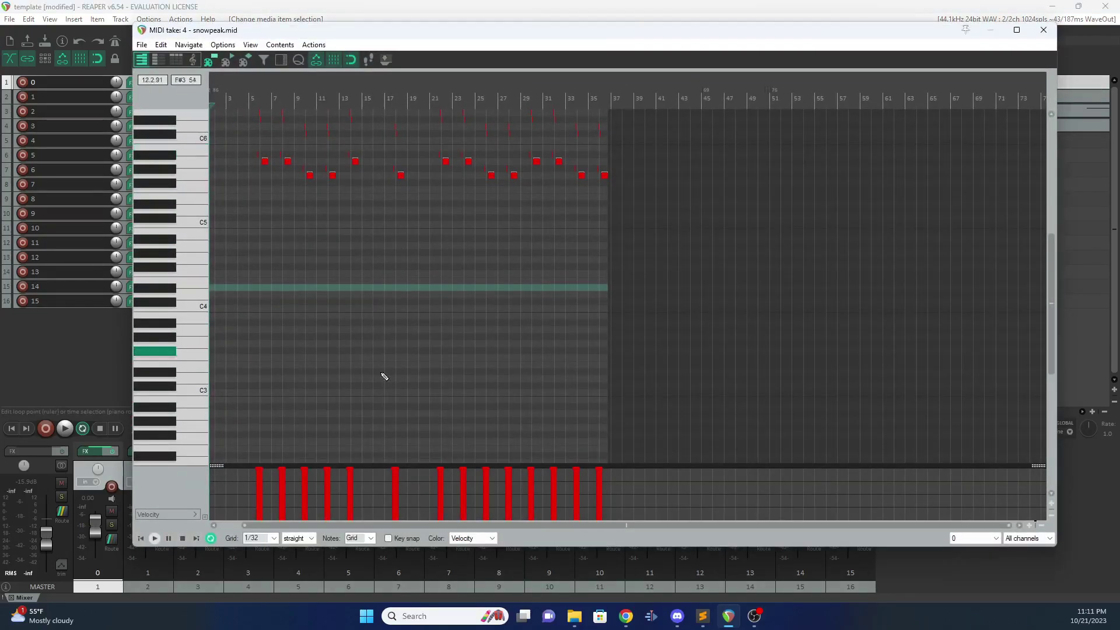
click(167, 514)
click(150, 501)
click(1043, 29)
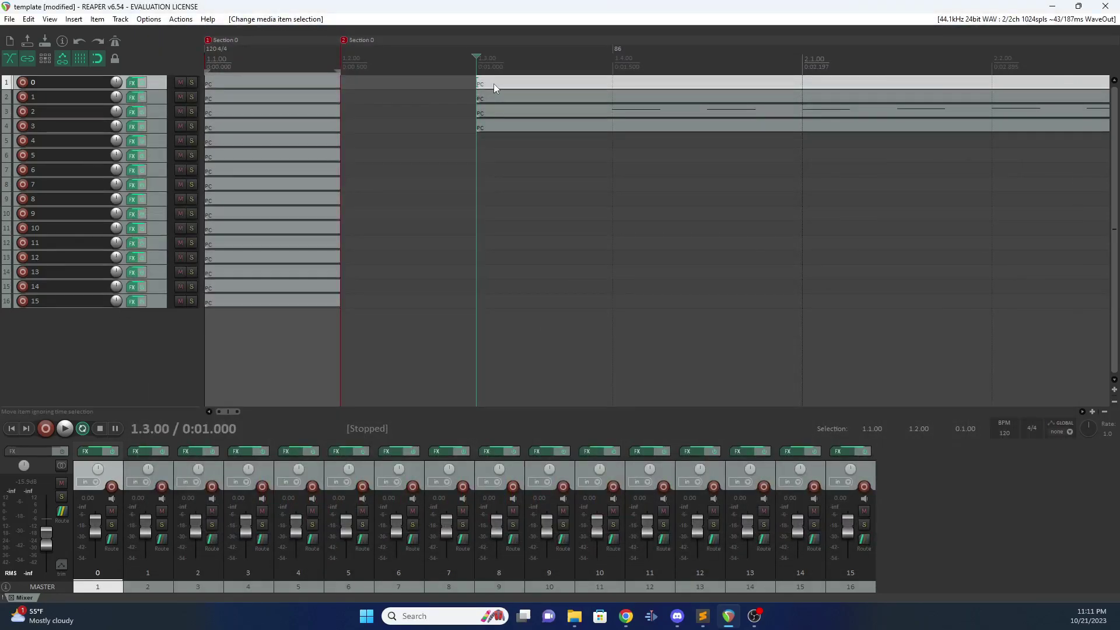
double_click(494, 83)
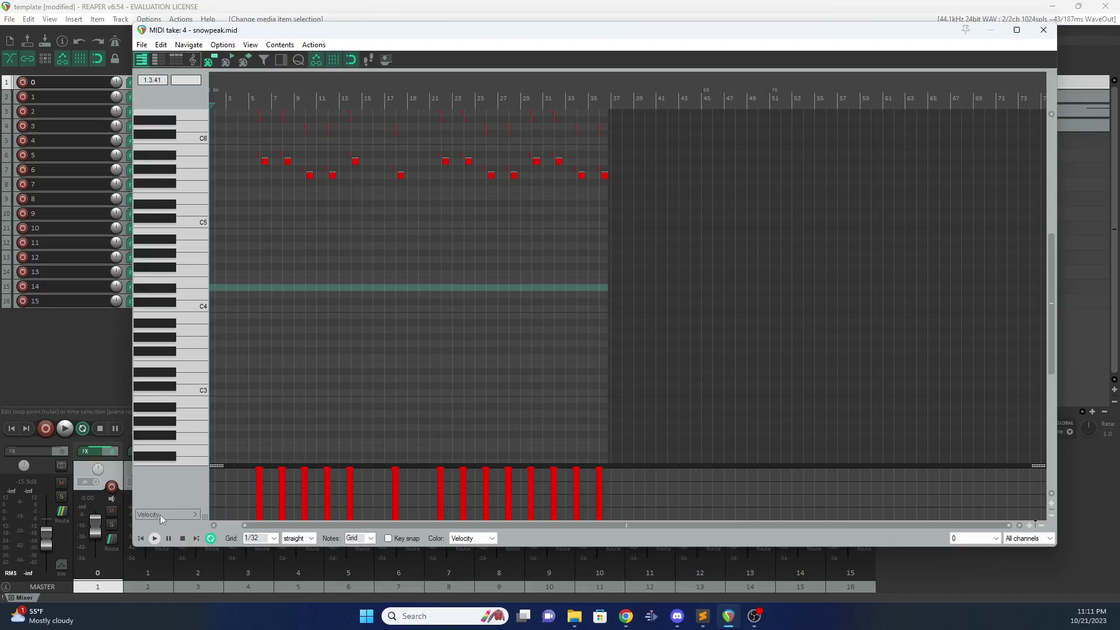
click(197, 515)
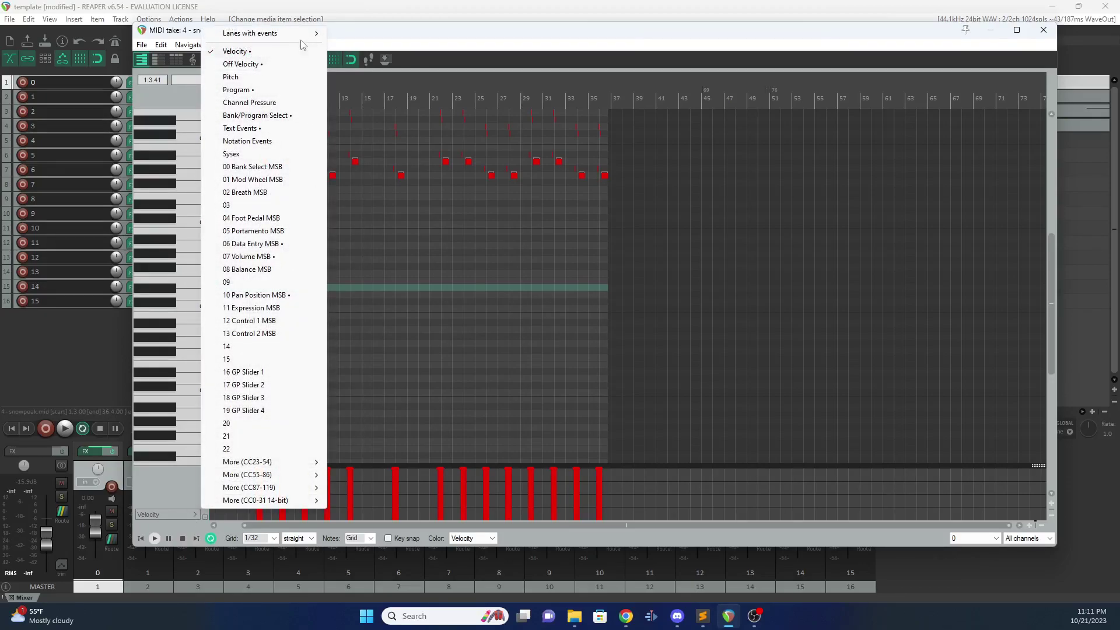
mouse_move(272, 37)
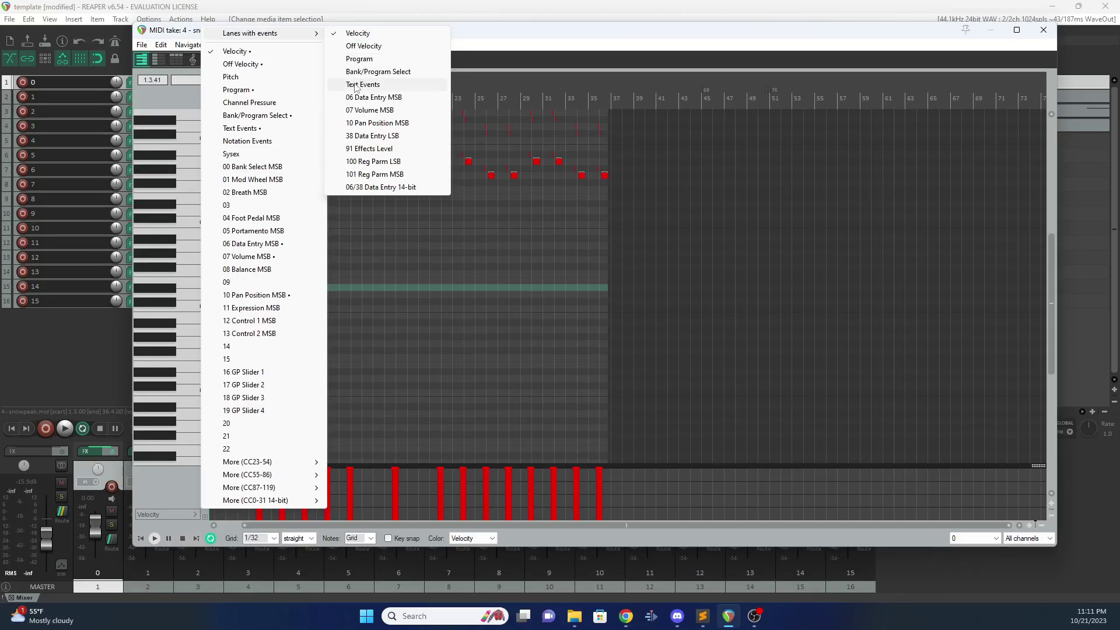
click(362, 84)
drag(261, 524, 240, 524)
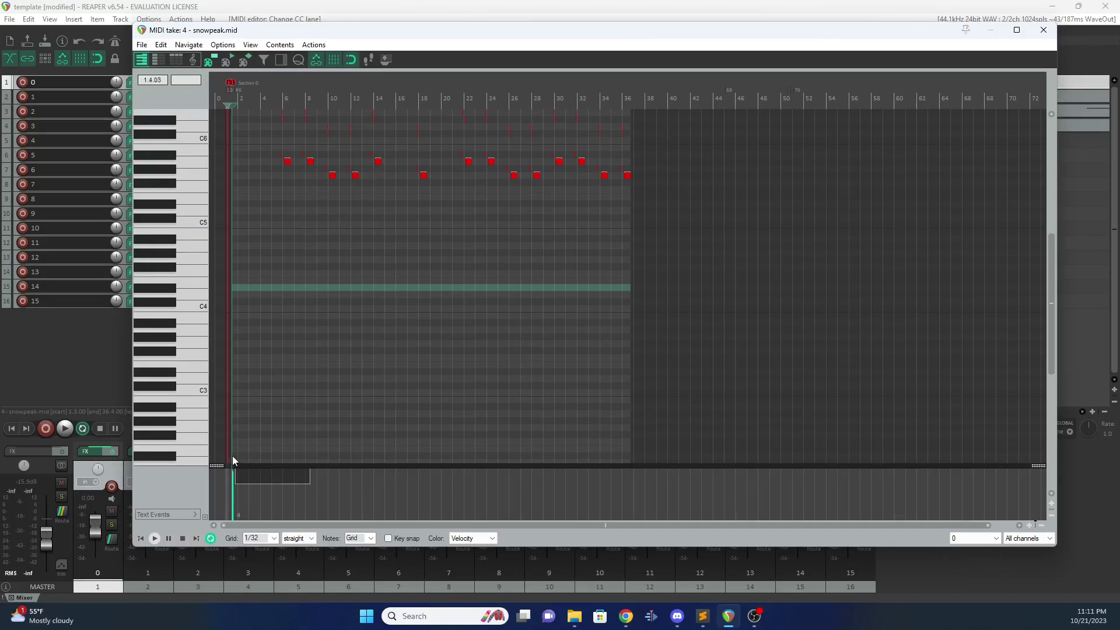
drag(188, 470, 187, 472)
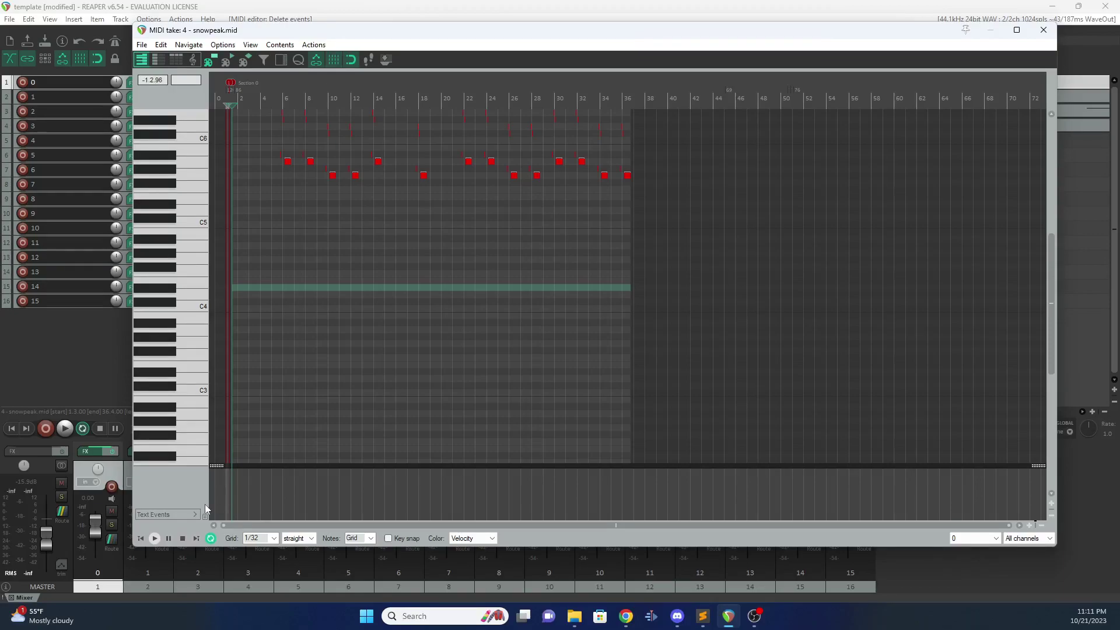
- Switch the lane to Program and delete the selected program change events
click(170, 514)
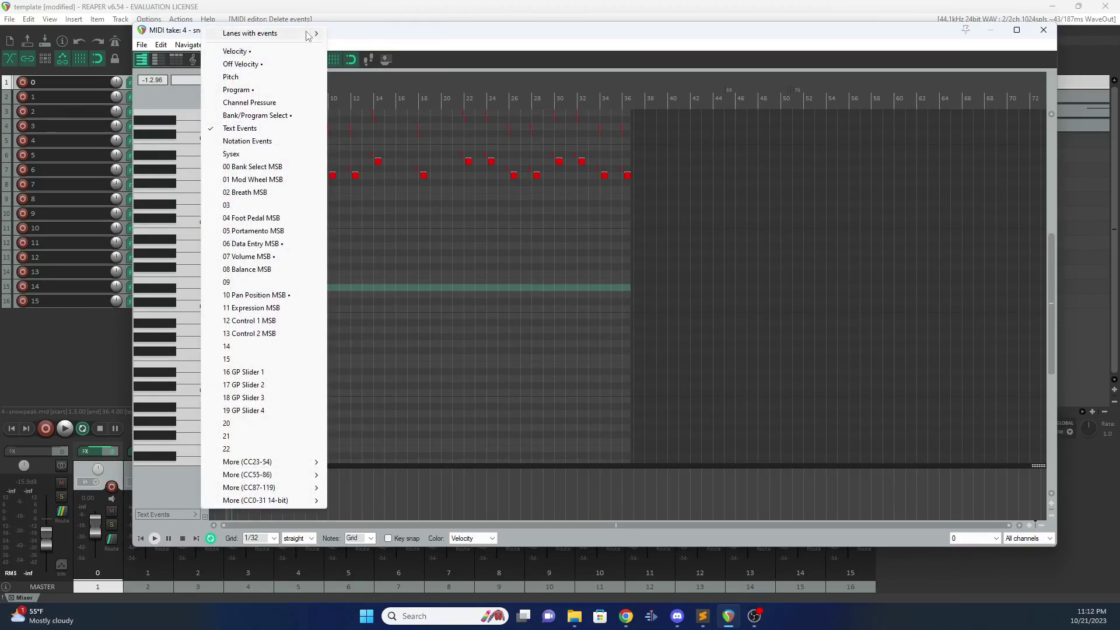
mouse_move(308, 35)
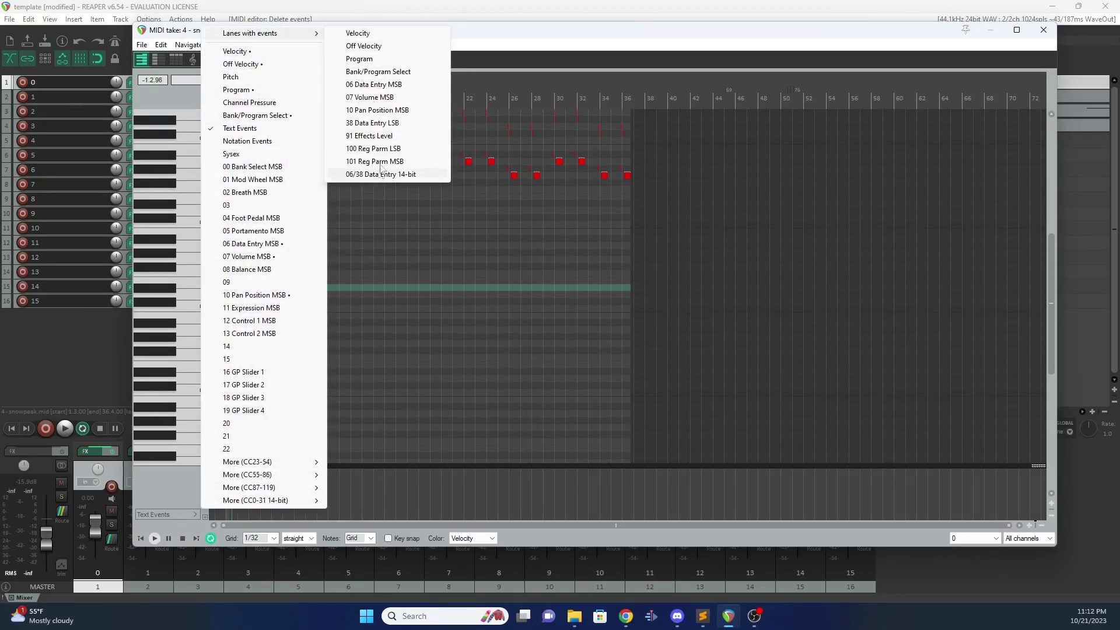
click(365, 61)
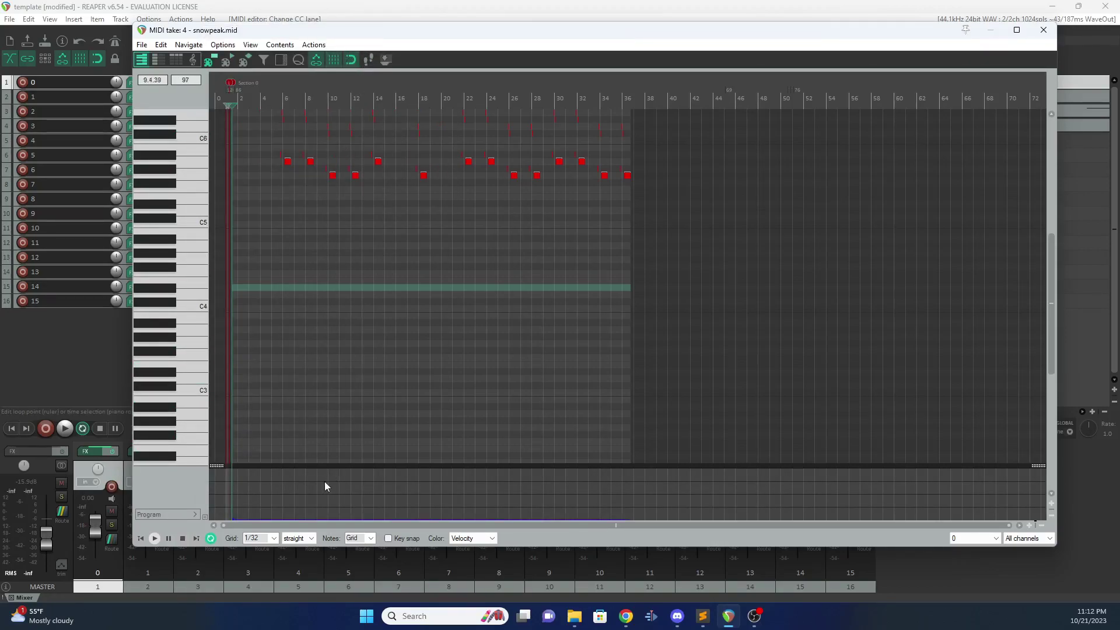
drag(232, 484, 233, 511)
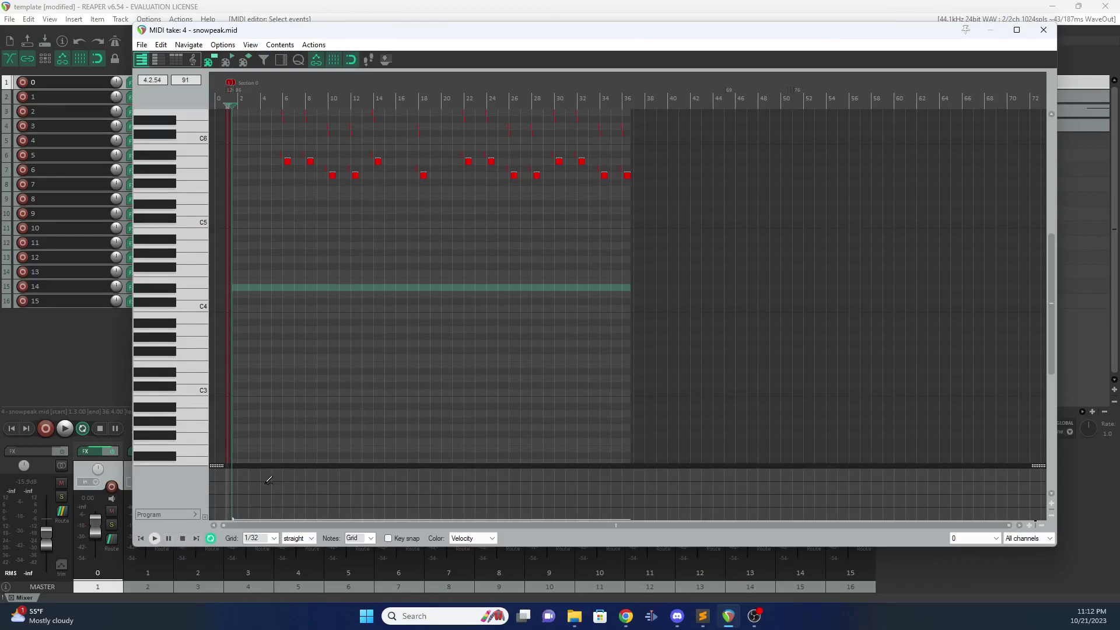
key(Delete)
click(165, 512)
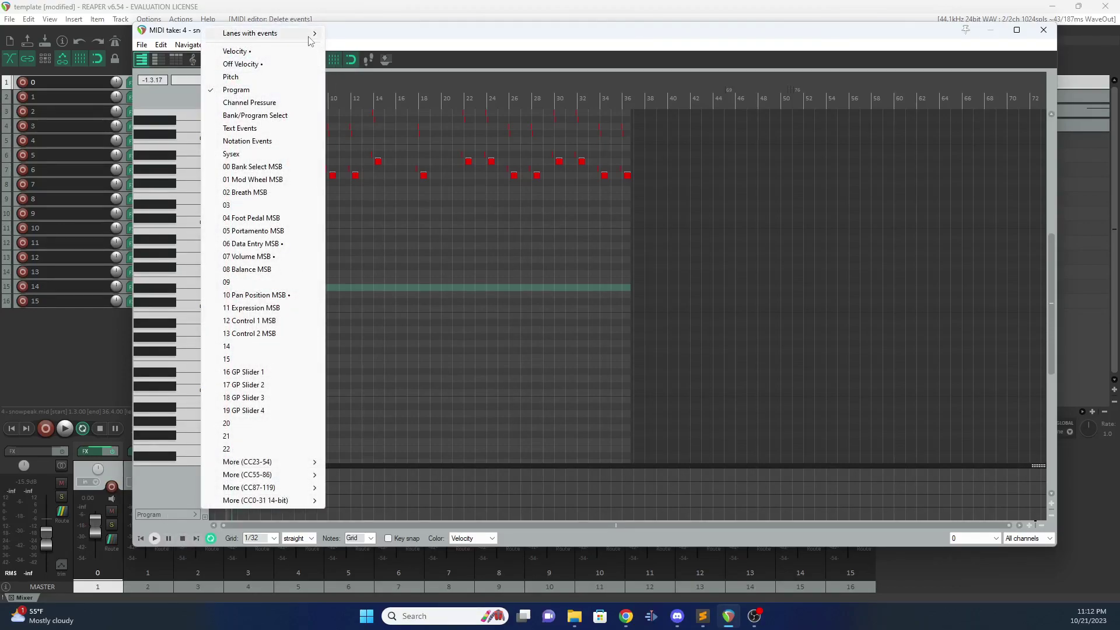
mouse_move(294, 33)
click(555, 27)
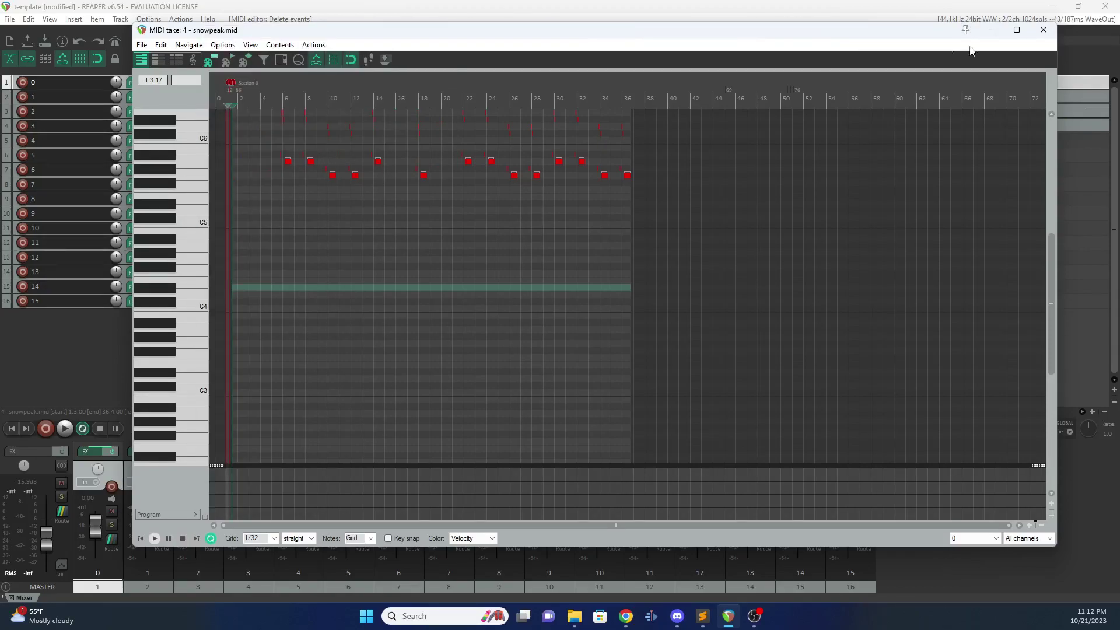
- Delete the program changes and text events from track 2's snowpeak.mid item
click(1034, 30)
double_click(578, 103)
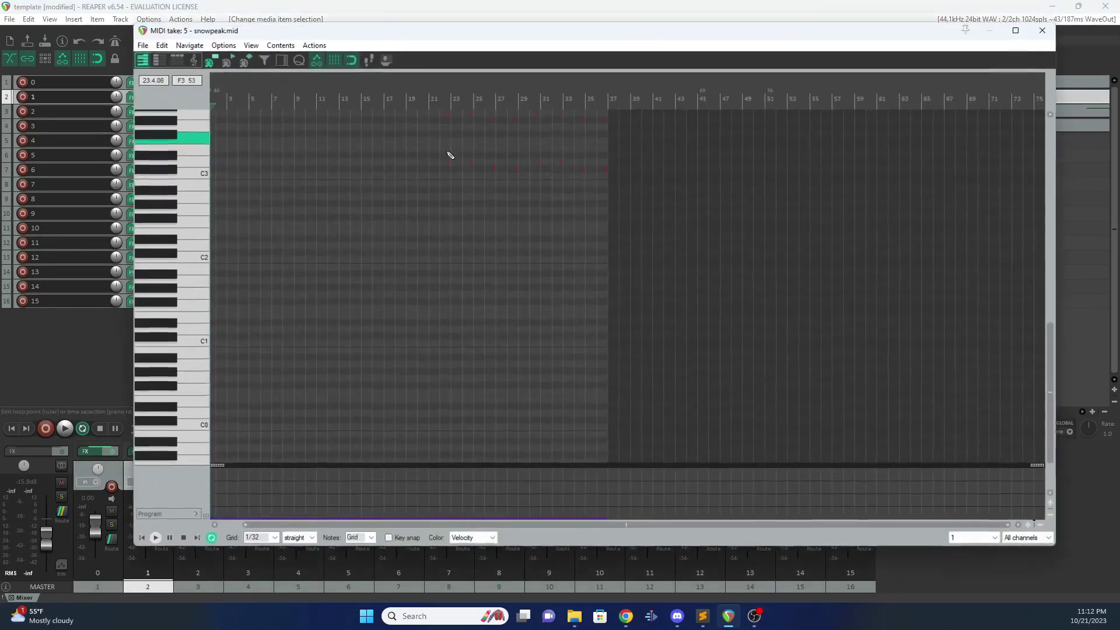
key(Delete)
click(177, 516)
mouse_move(263, 34)
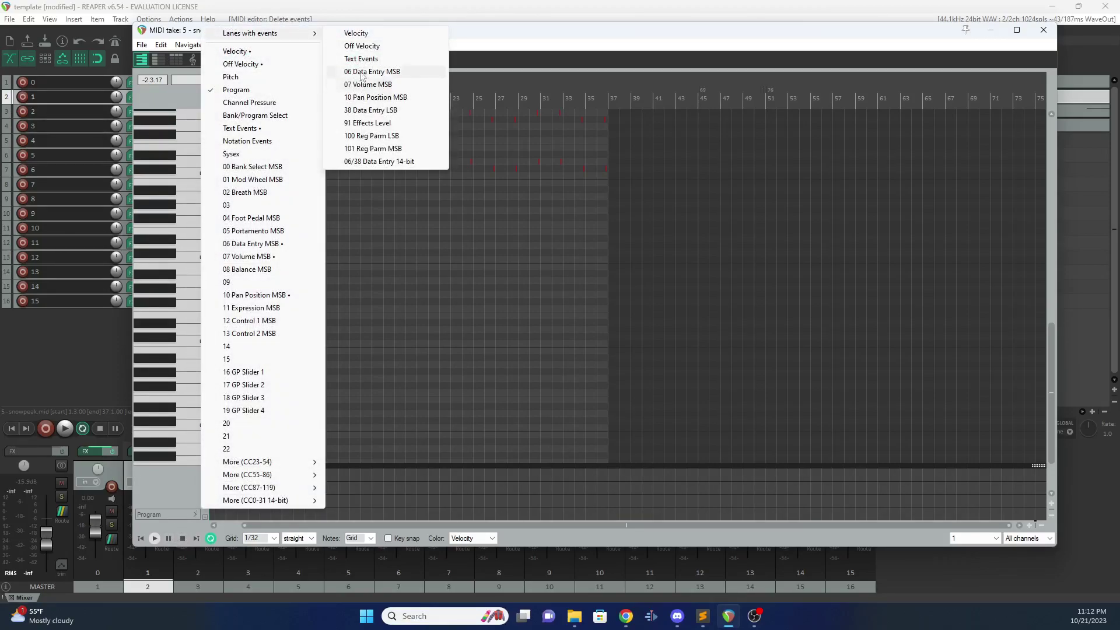
click(411, 59)
key(Delete)
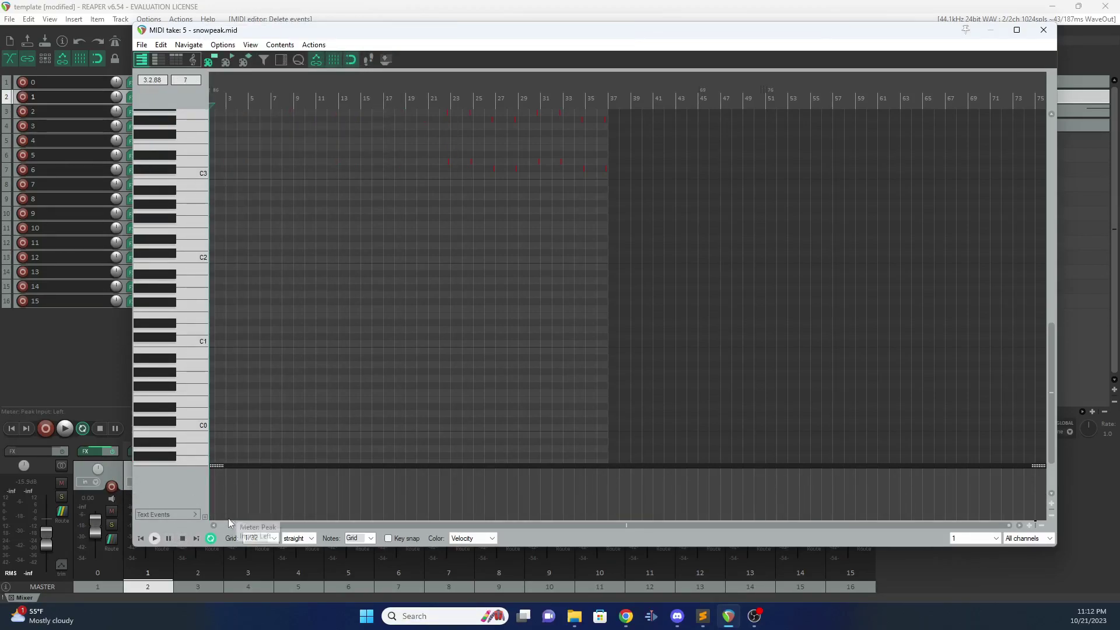
click(182, 512)
mouse_move(307, 35)
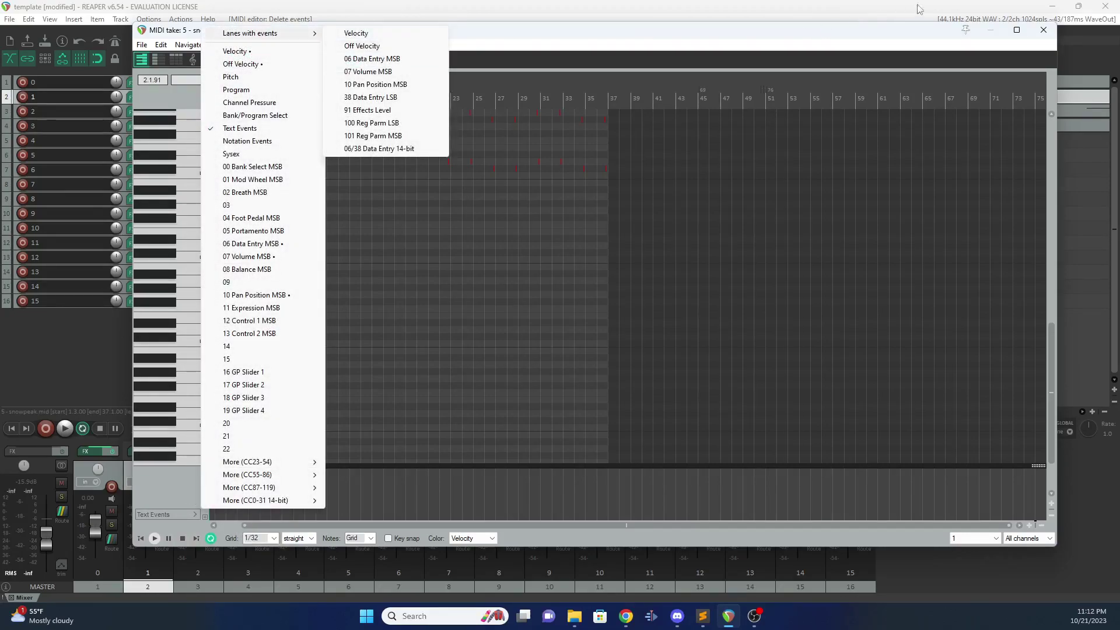
click(1044, 30)
- Delete the text events and all program changes from track 3's MIDI item
double_click(515, 111)
click(168, 515)
mouse_move(283, 35)
click(363, 84)
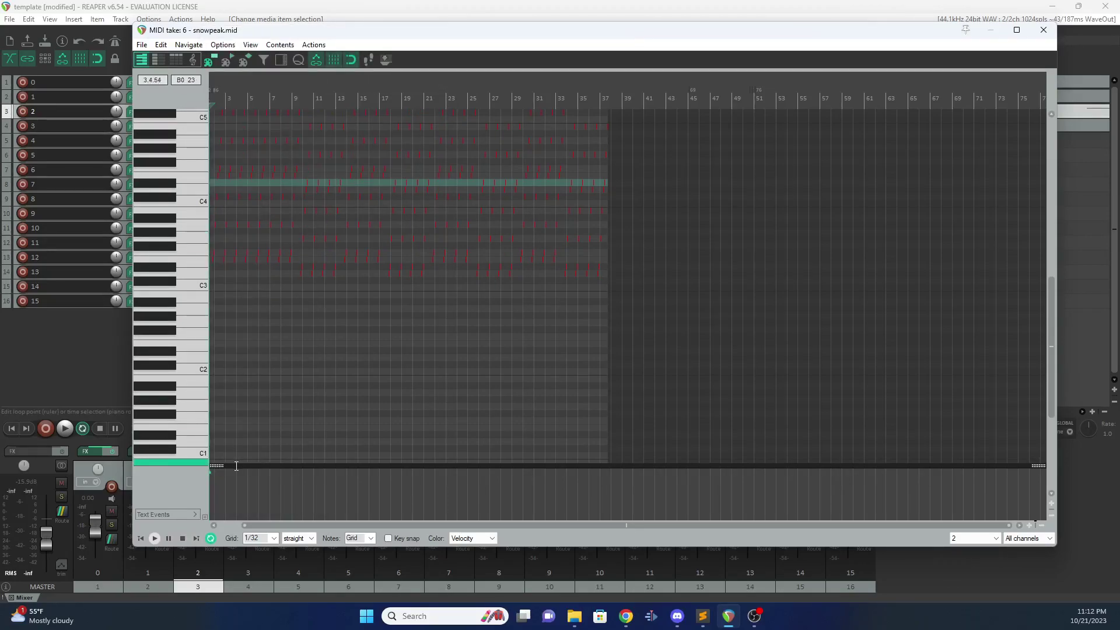
key(Delete)
click(195, 515)
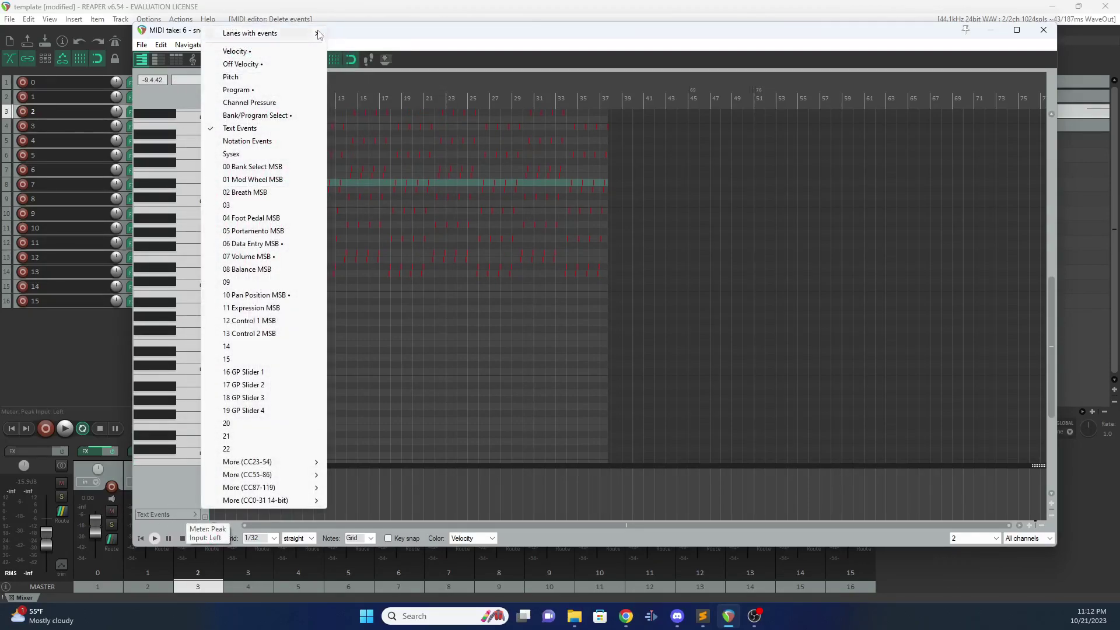
mouse_move(284, 33)
click(409, 59)
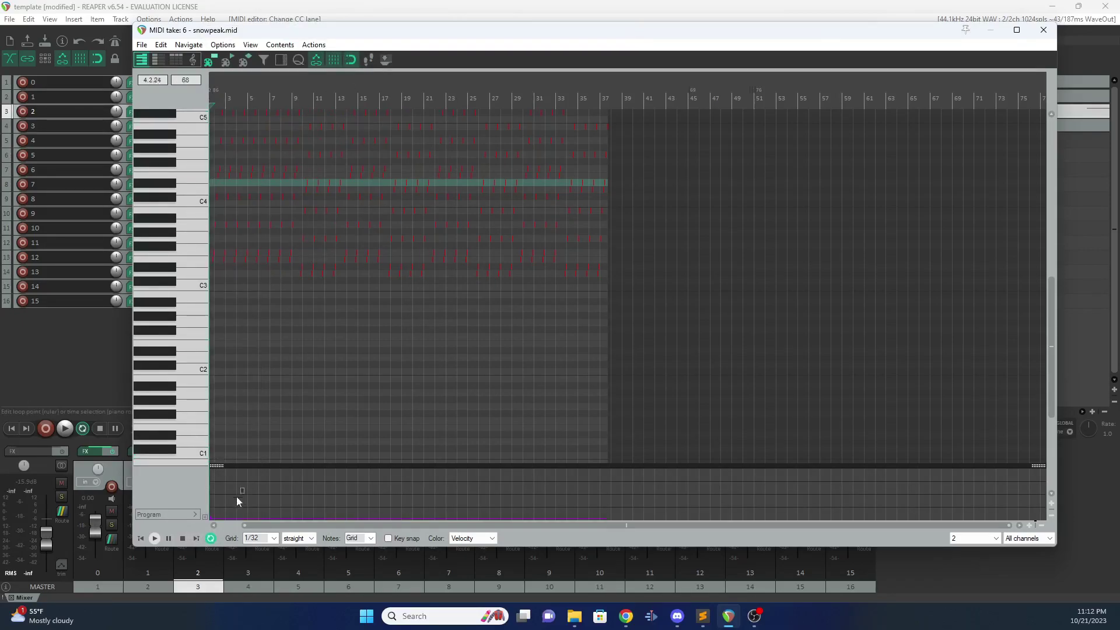
key(ctrl+a)
key(Delete)
click(1044, 37)
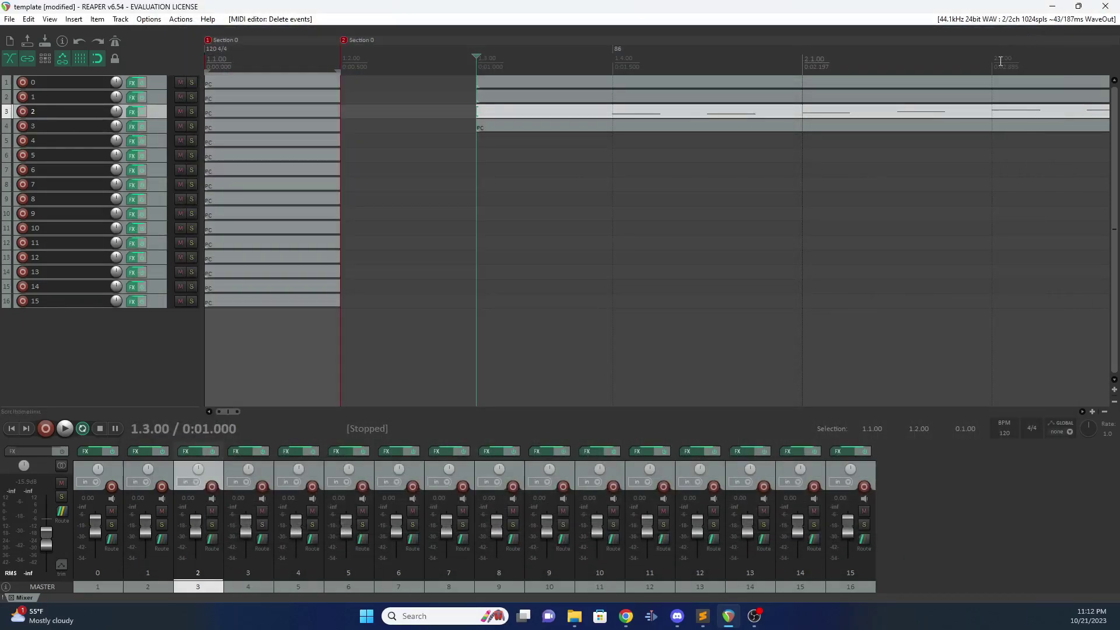
- Delete the text events from track 4's MIDI item and close the editor
double_click(563, 126)
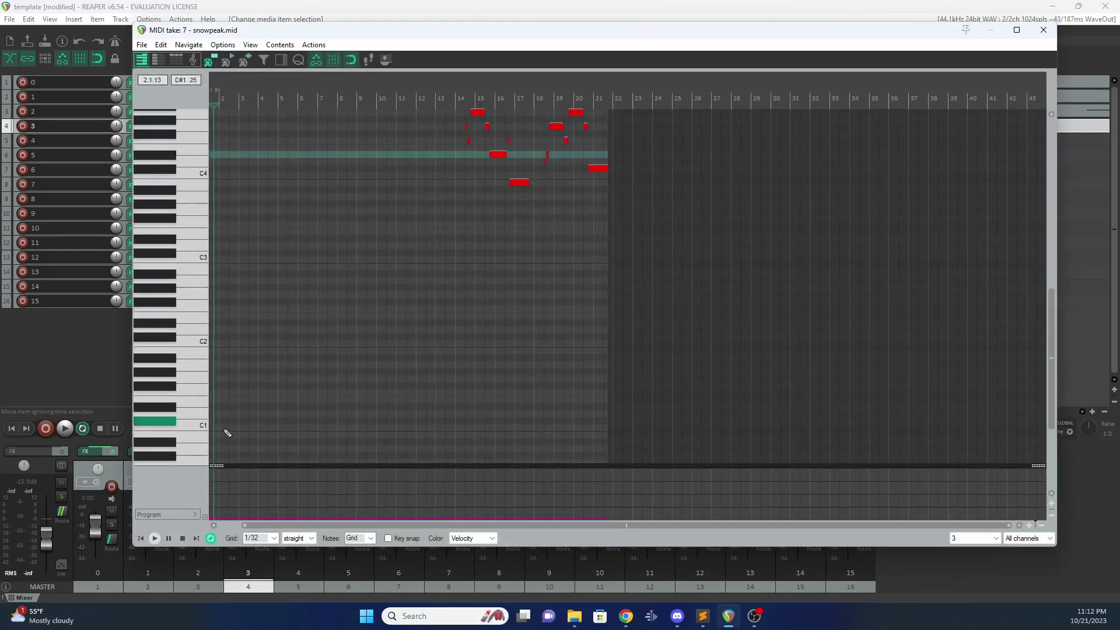
click(178, 516)
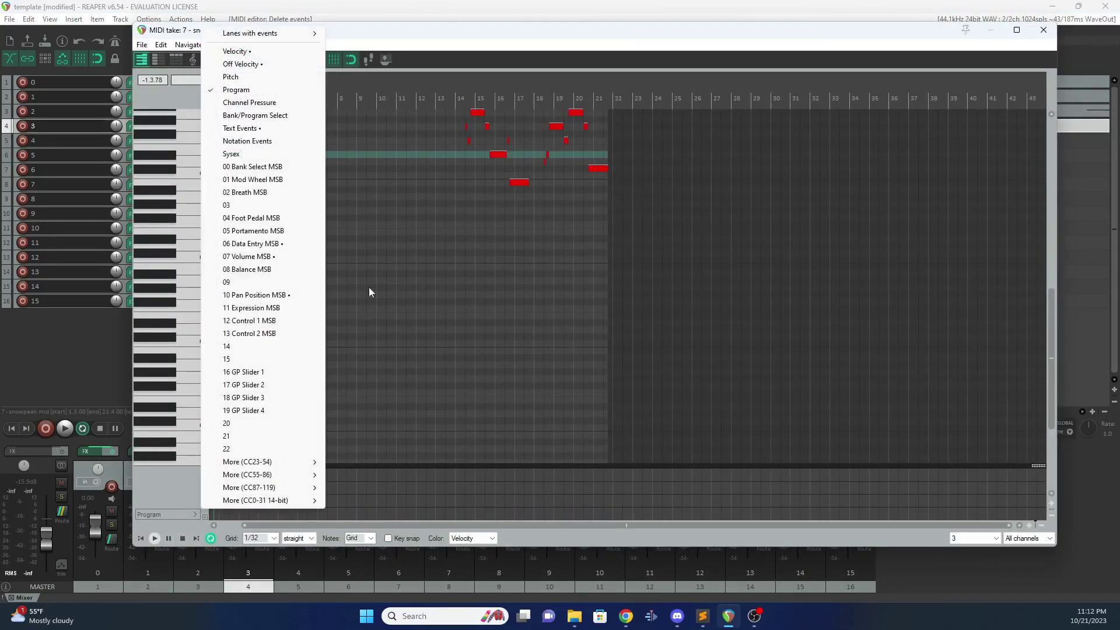
mouse_move(303, 37)
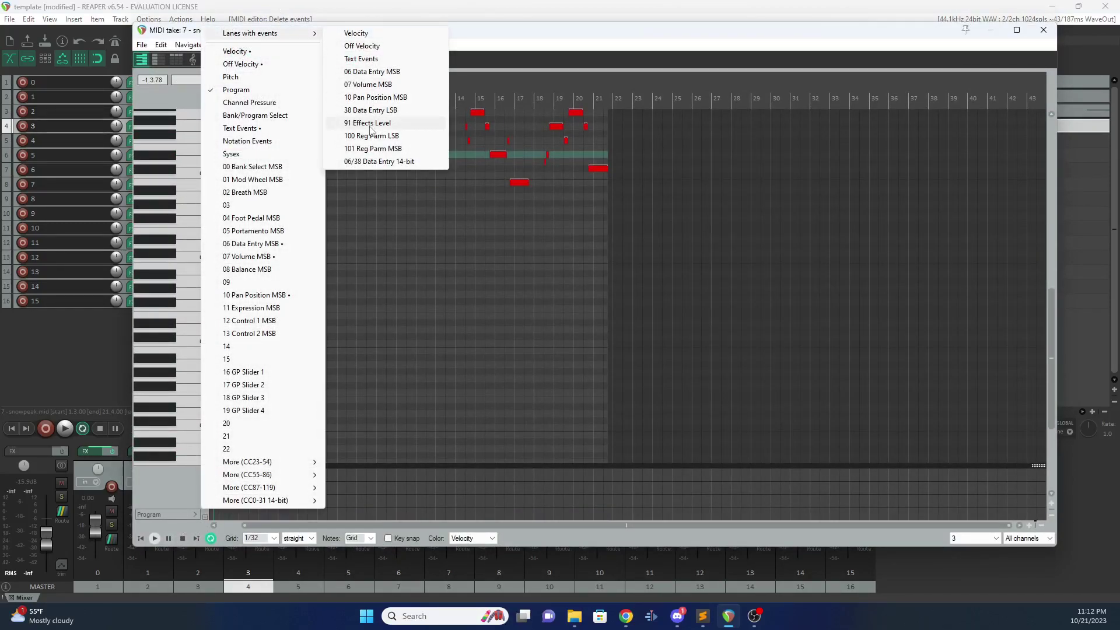
click(361, 58)
key(Delete)
click(1044, 29)
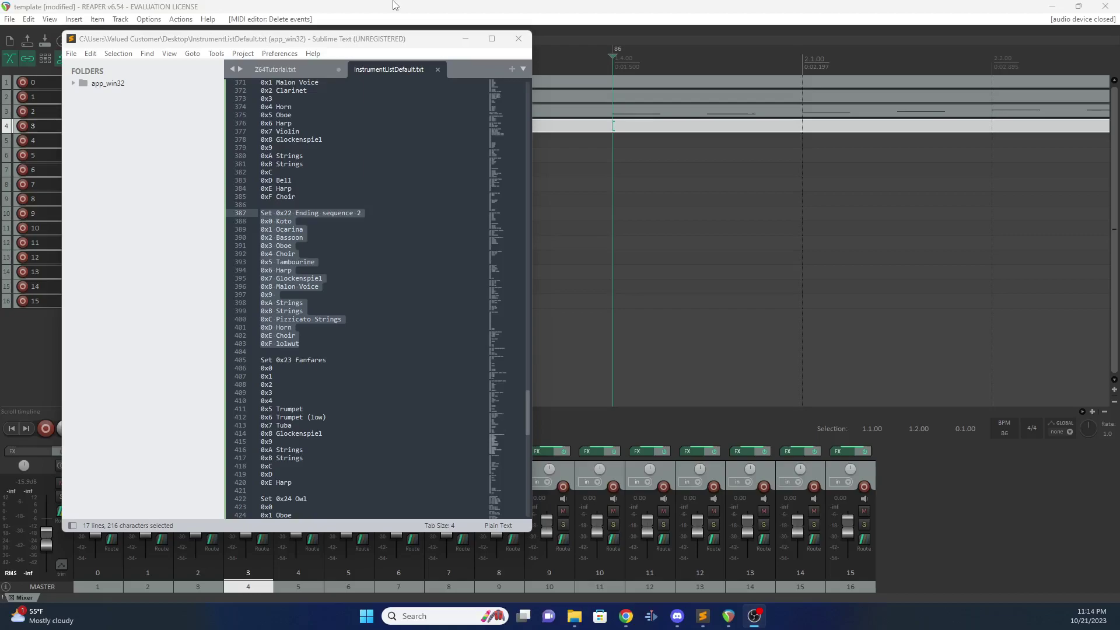
click(393, 5)
- Return the play position to 1.3.00 at the third track's item start
scroll(542, 143, down, 3)
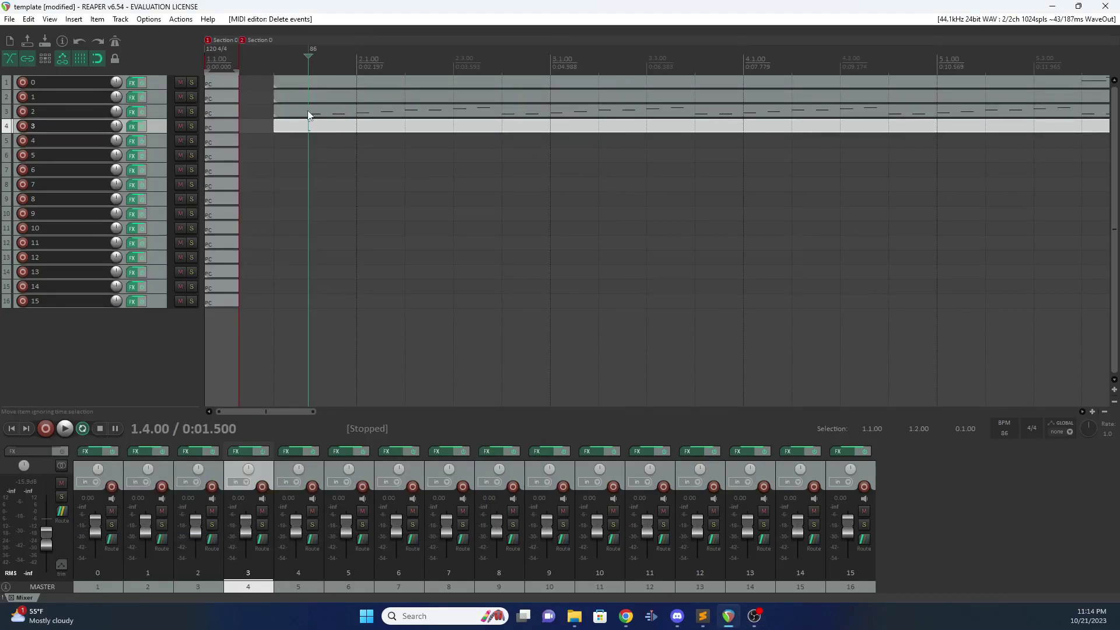
drag(265, 63, 437, 63)
click(280, 59)
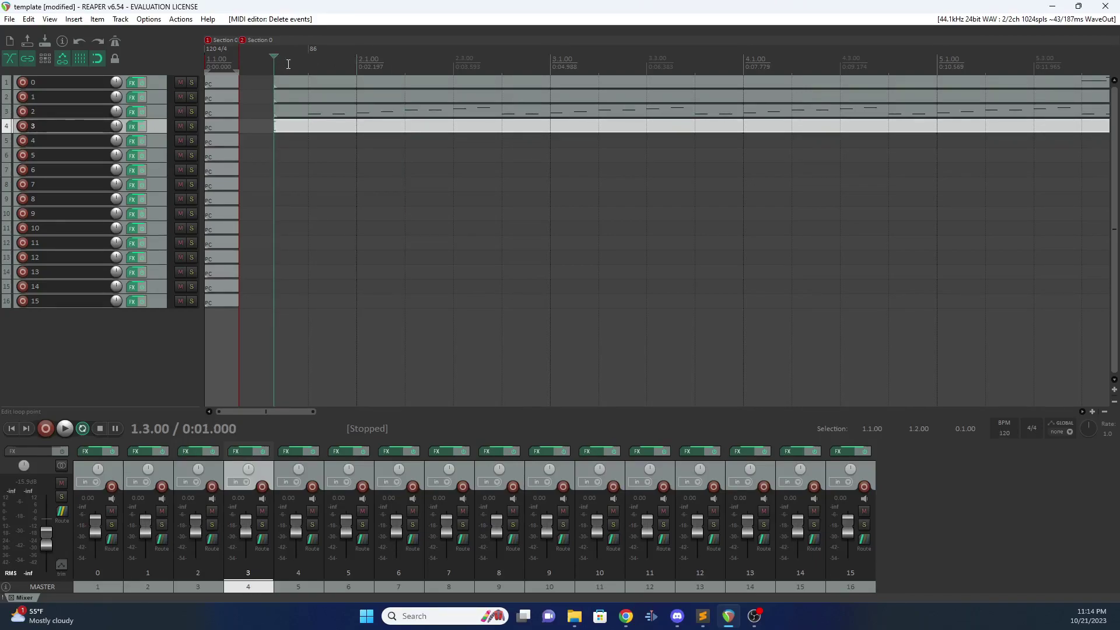
click(320, 109)
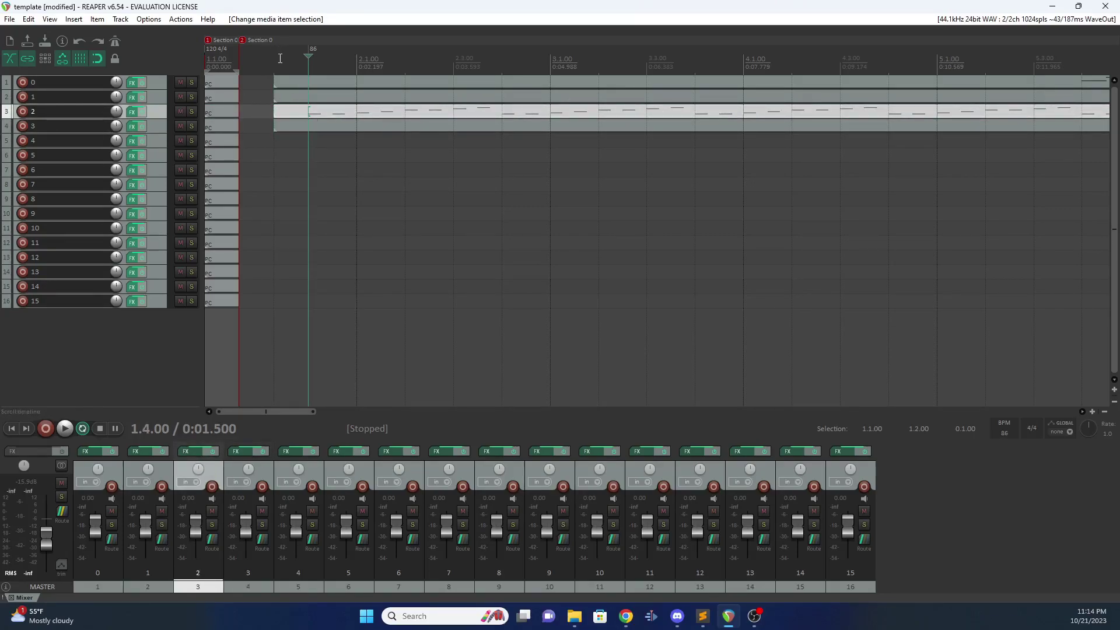
click(278, 66)
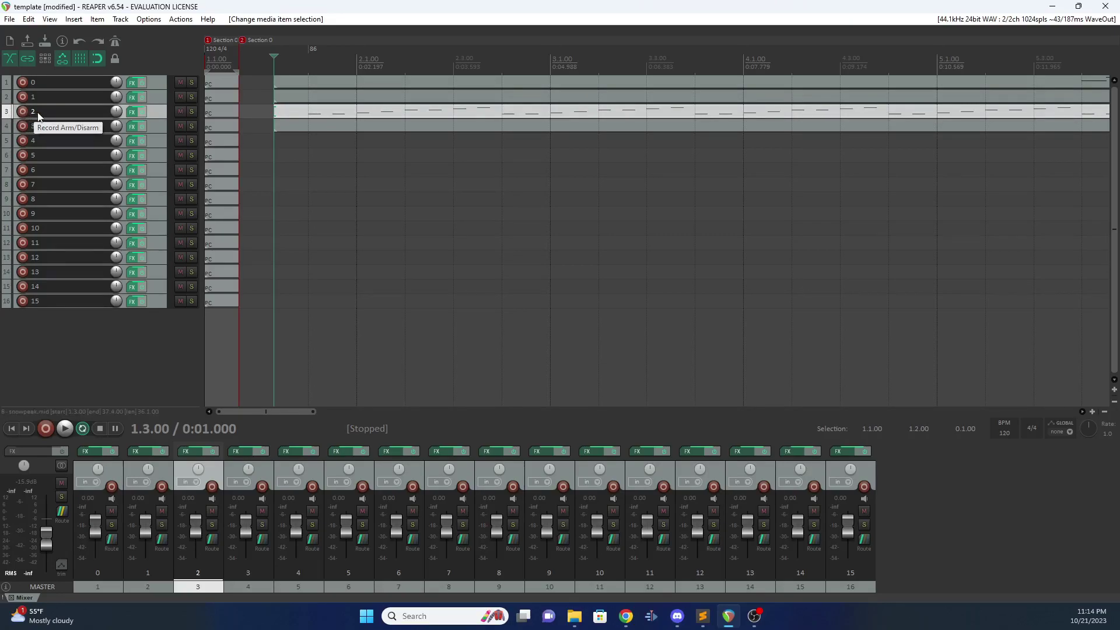
- Check the instrument list file, then briefly play the REAPER project
click(702, 617)
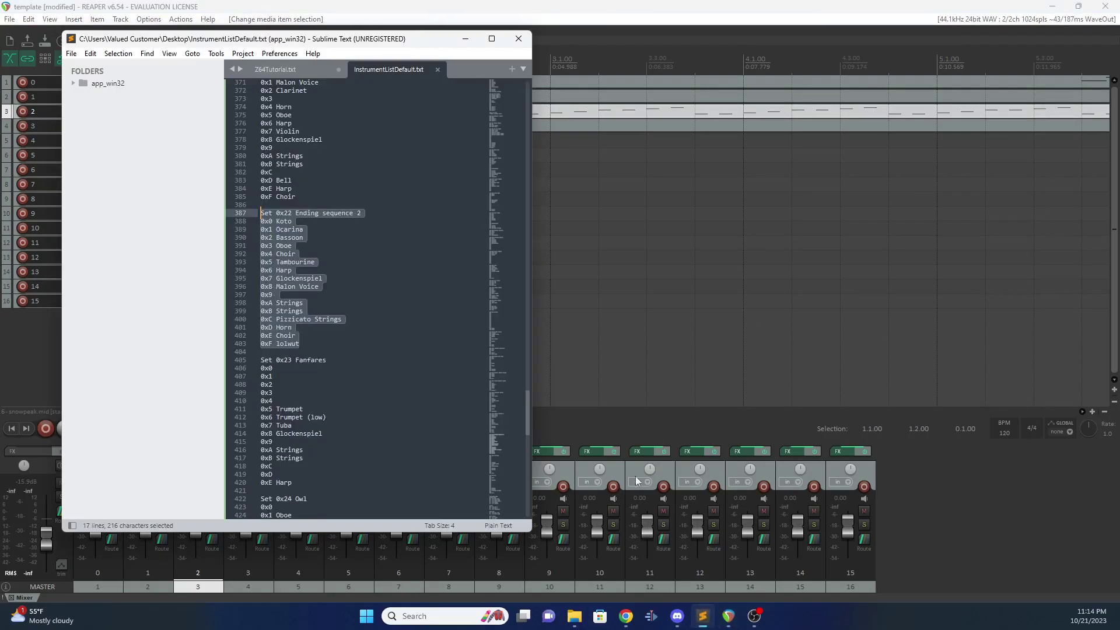
click(303, 238)
click(533, 5)
key(space)
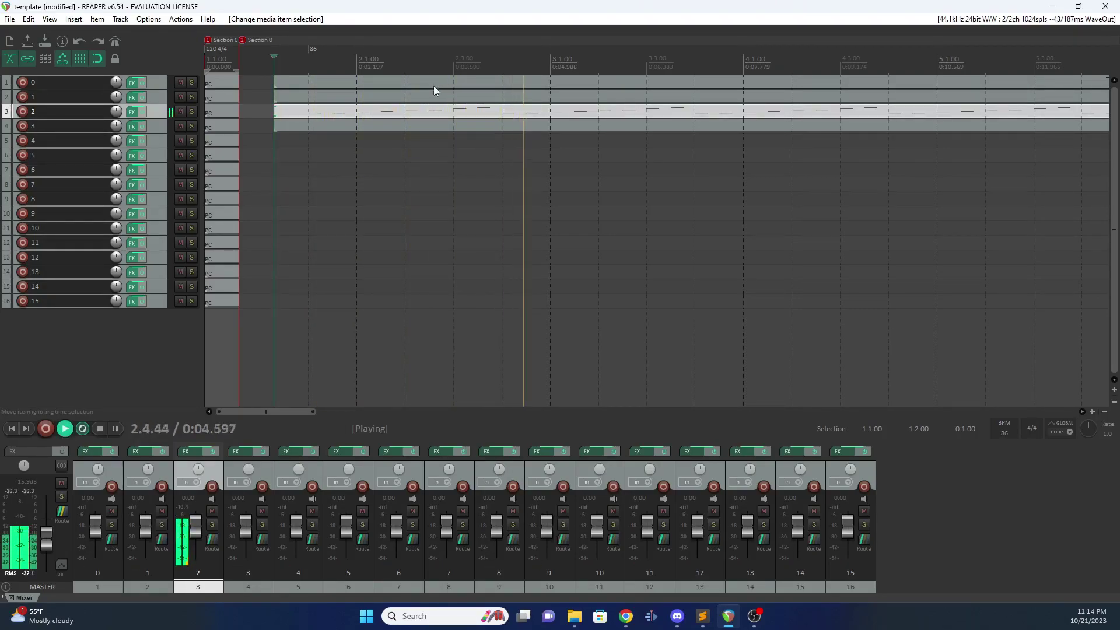
key(space)
- Dismiss the Downloads window and review the Ending sequence 2 entries, including 0x0 Koto
click(574, 616)
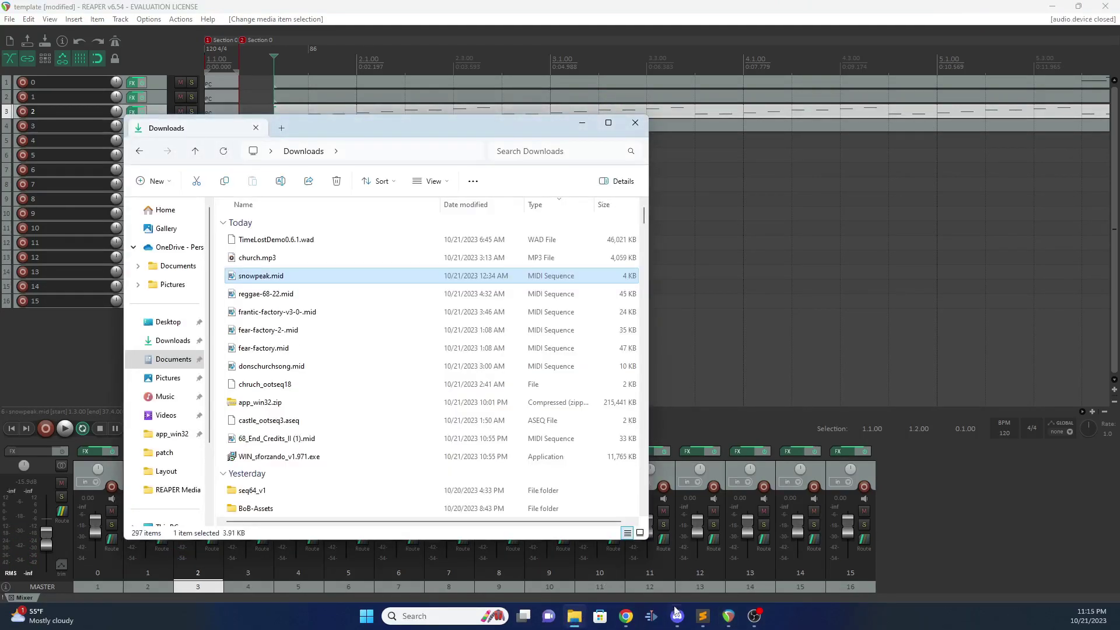
click(702, 616)
click(571, 11)
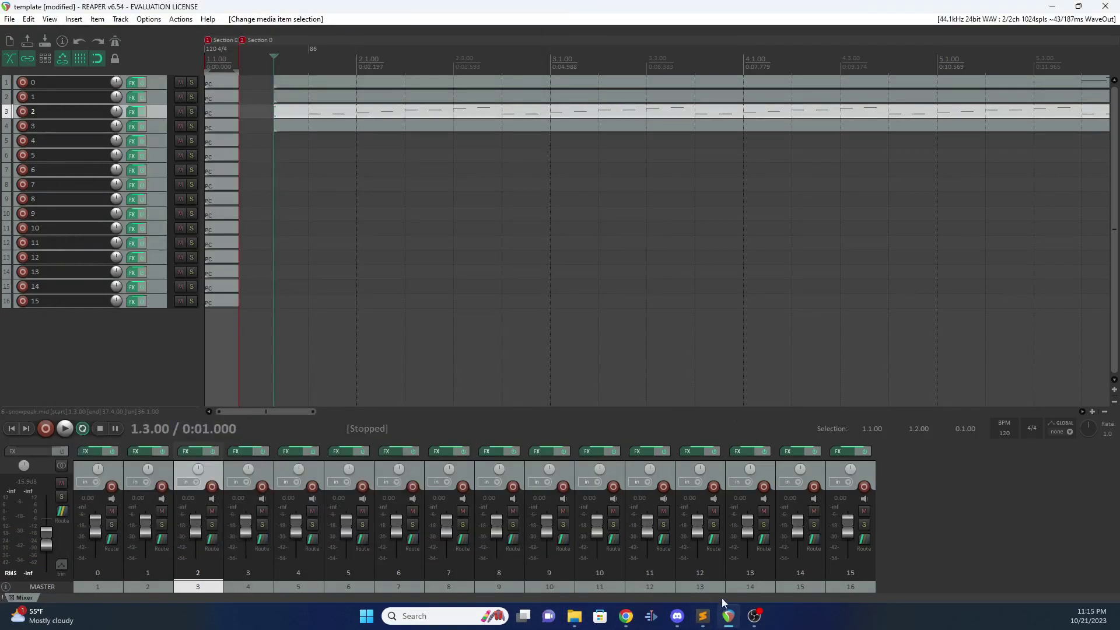
click(703, 615)
click(309, 254)
click(323, 262)
click(310, 220)
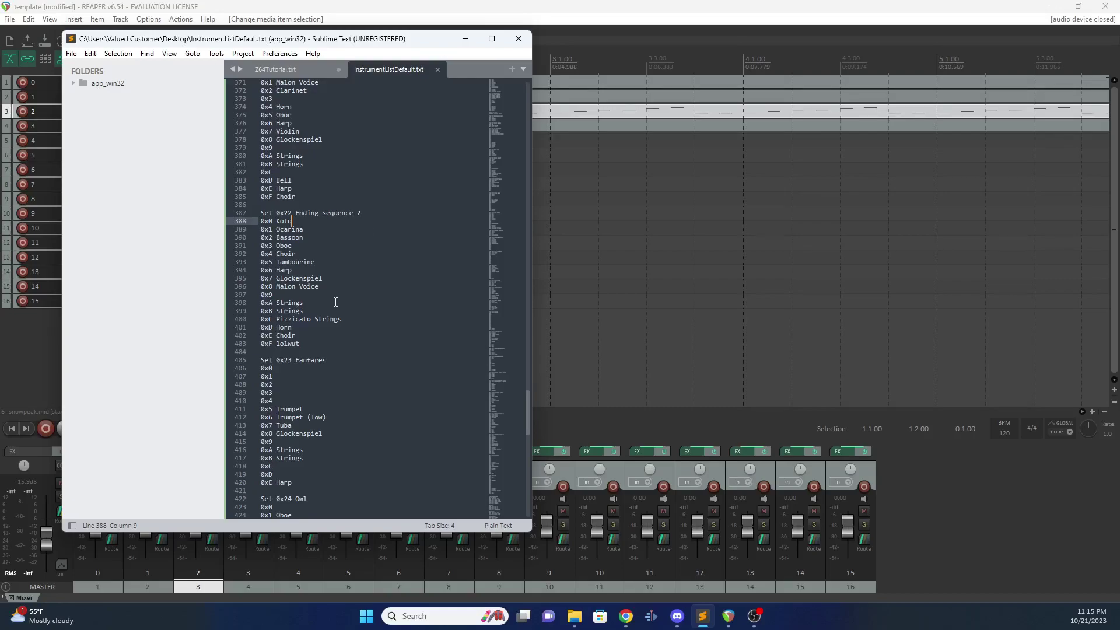
- Review the Choir and Harp entries and select the 0x4 Choir line
click(304, 334)
click(304, 270)
click(313, 254)
triple_click(261, 257)
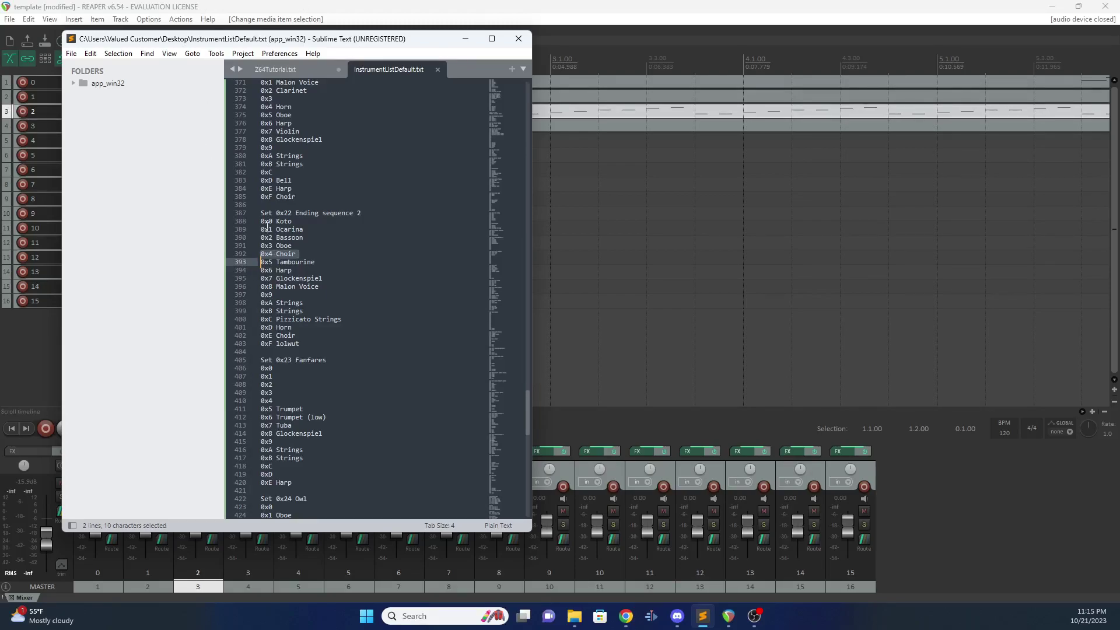
- Move the melody item from track 2 to track 4 and play it back
key(alt+Tab)
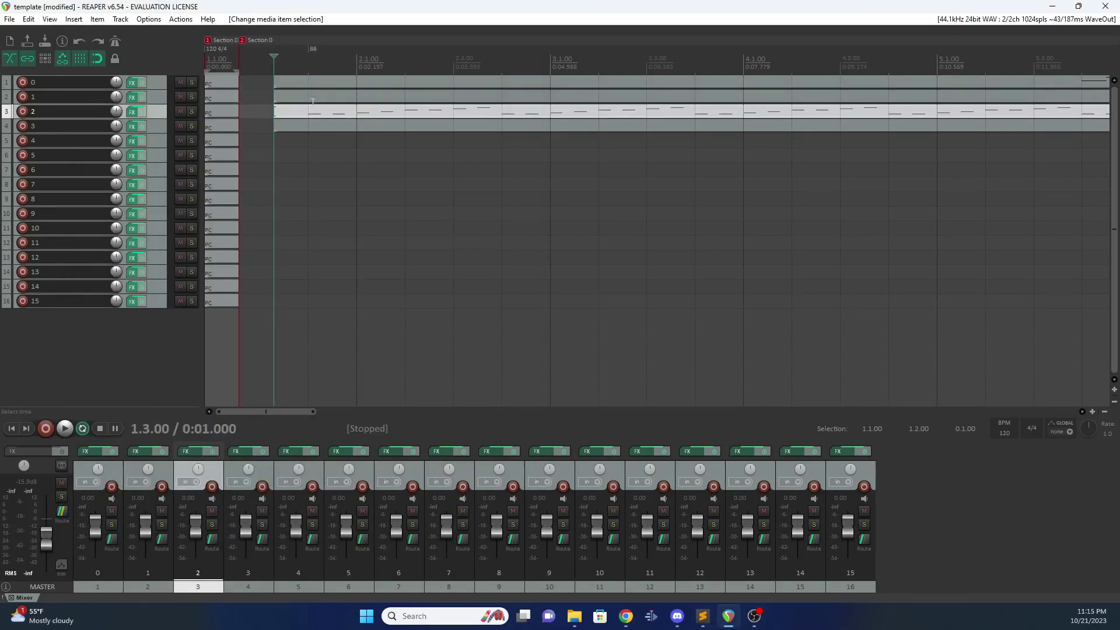
drag(299, 114, 292, 143)
key(space)
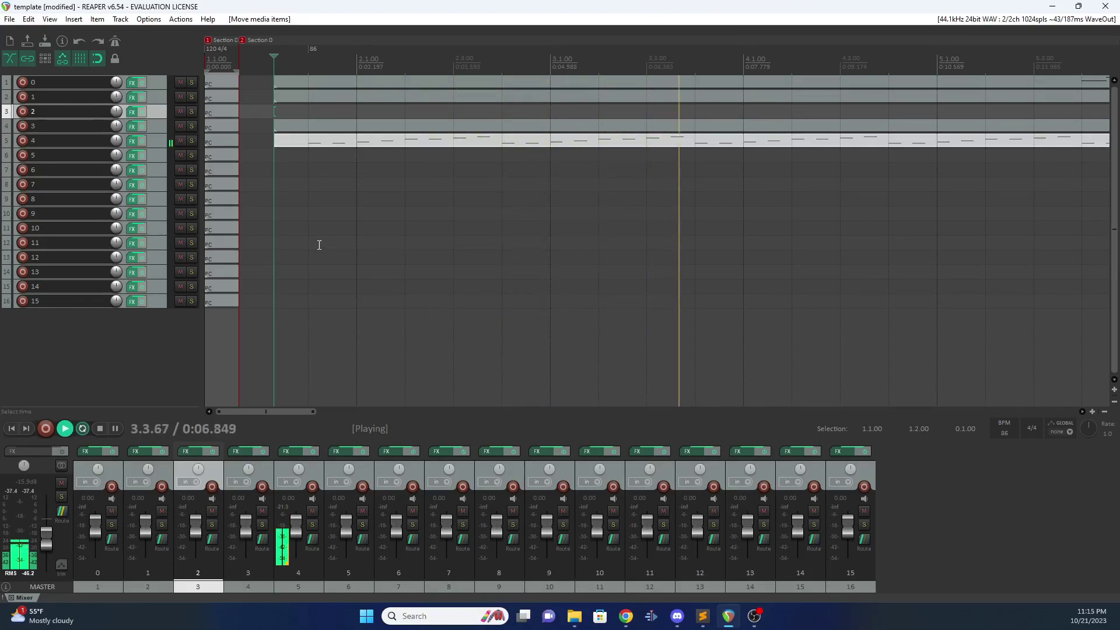
key(space)
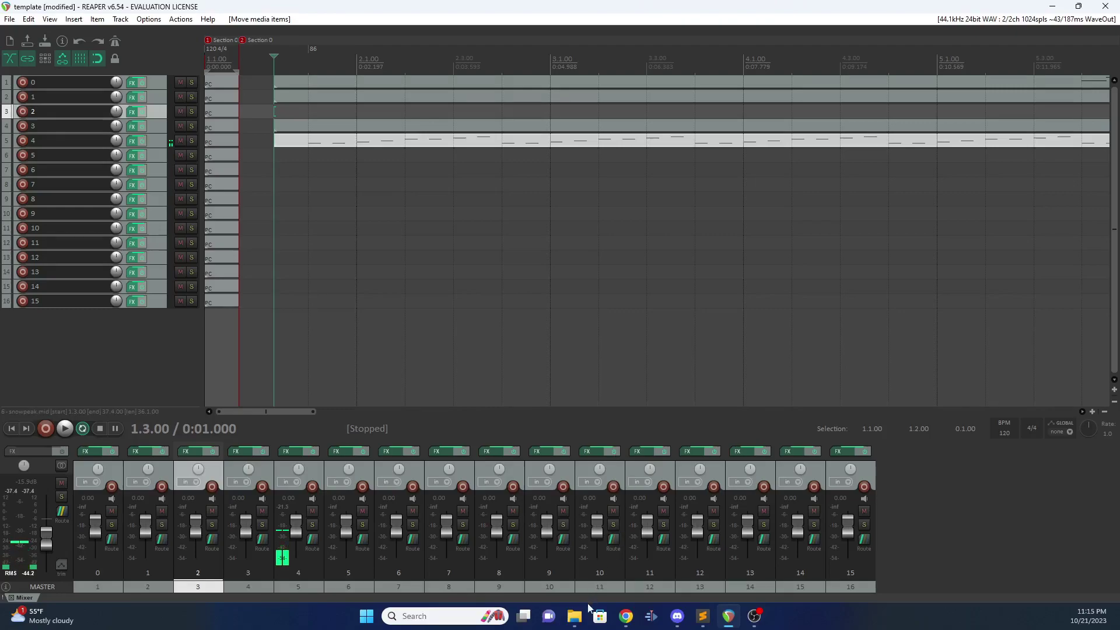
- Audition the project from around bar 5 and bar 14
key(alt+Tab)
key(alt+Tab)
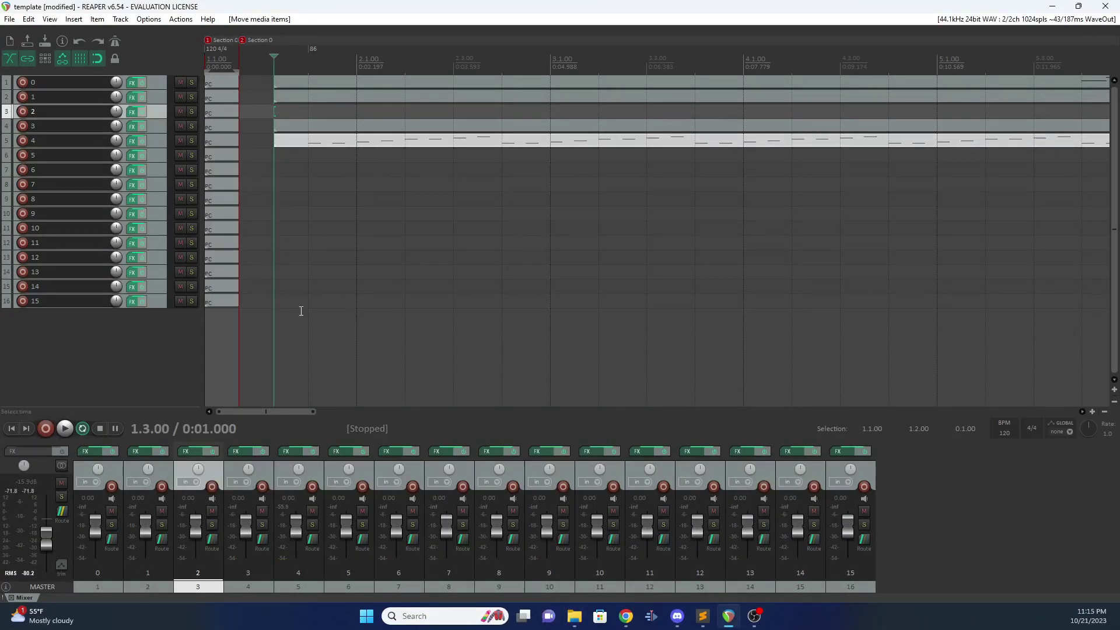
drag(245, 412, 292, 412)
scroll(543, 260, down, 5)
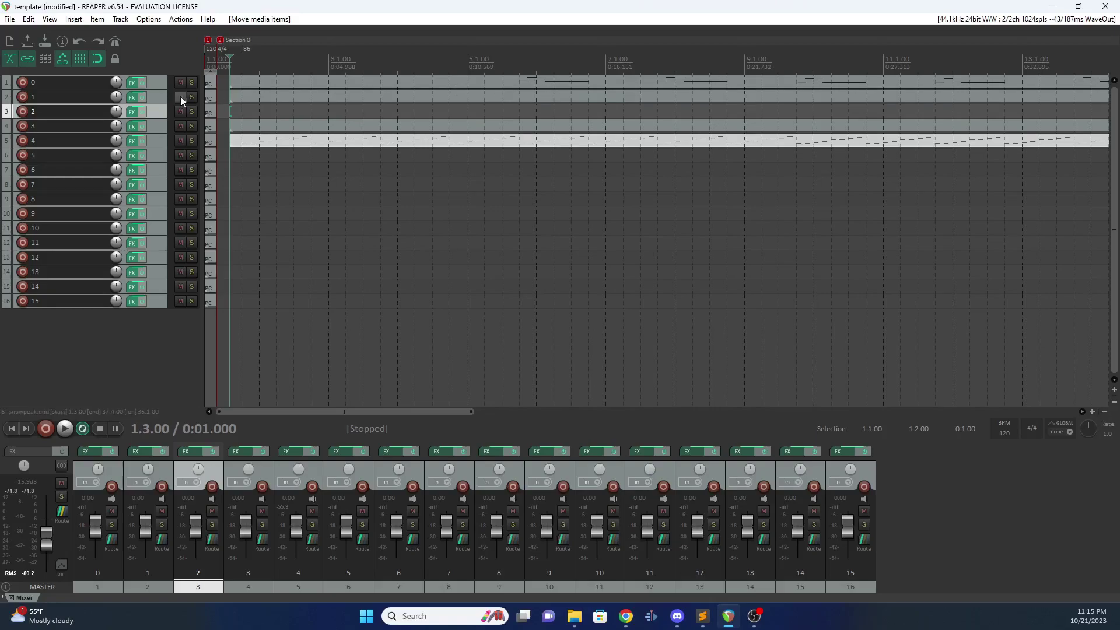
click(503, 64)
key(space)
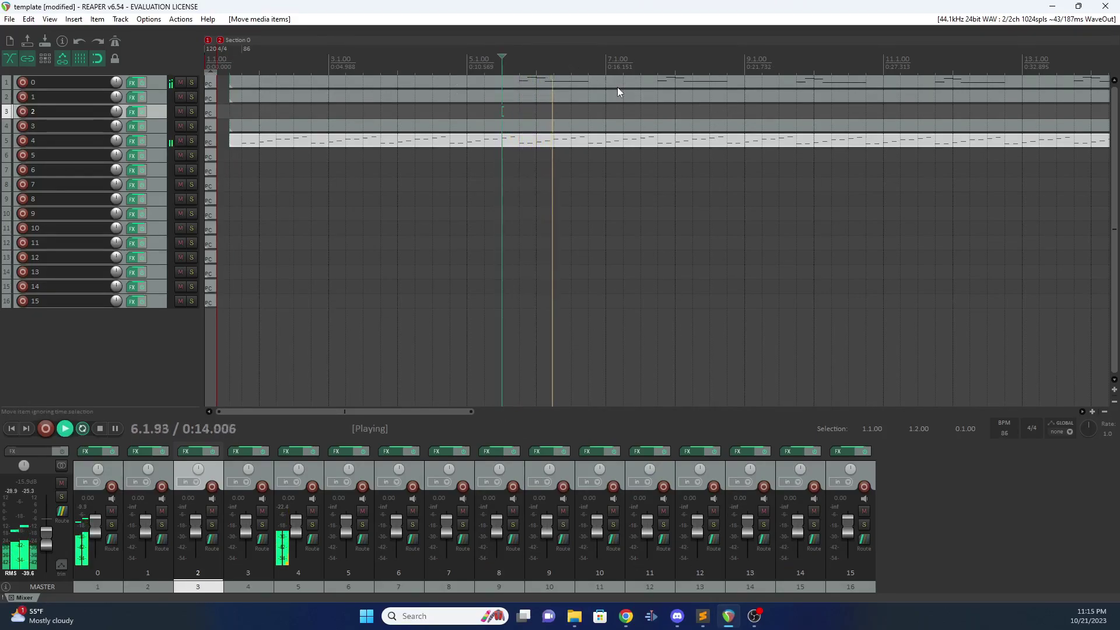
key(space)
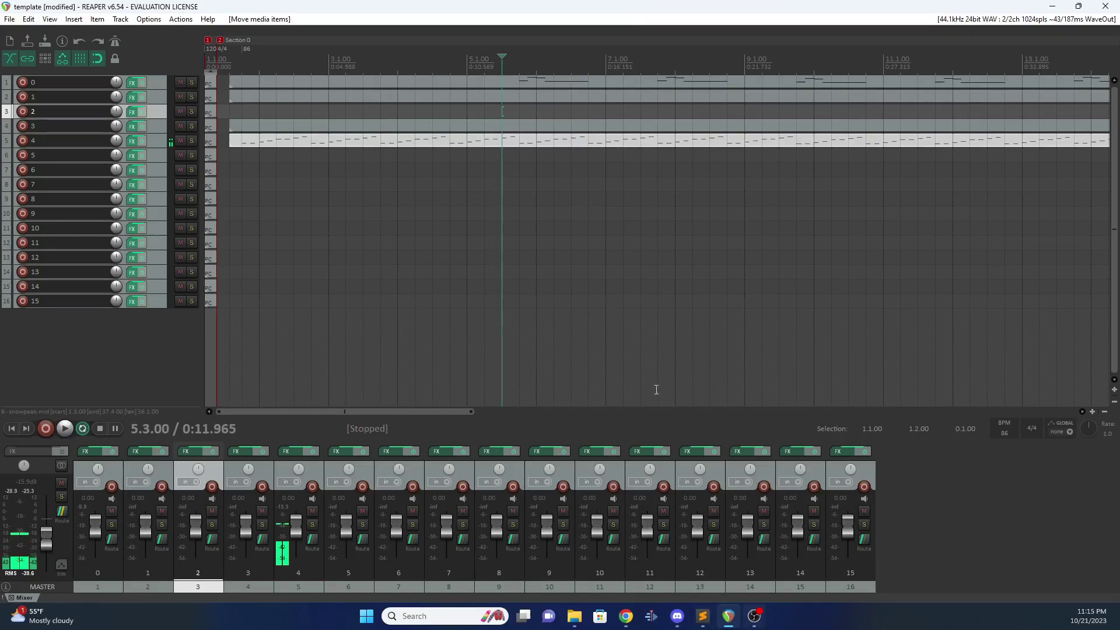
drag(363, 412, 492, 426)
click(649, 110)
key(space)
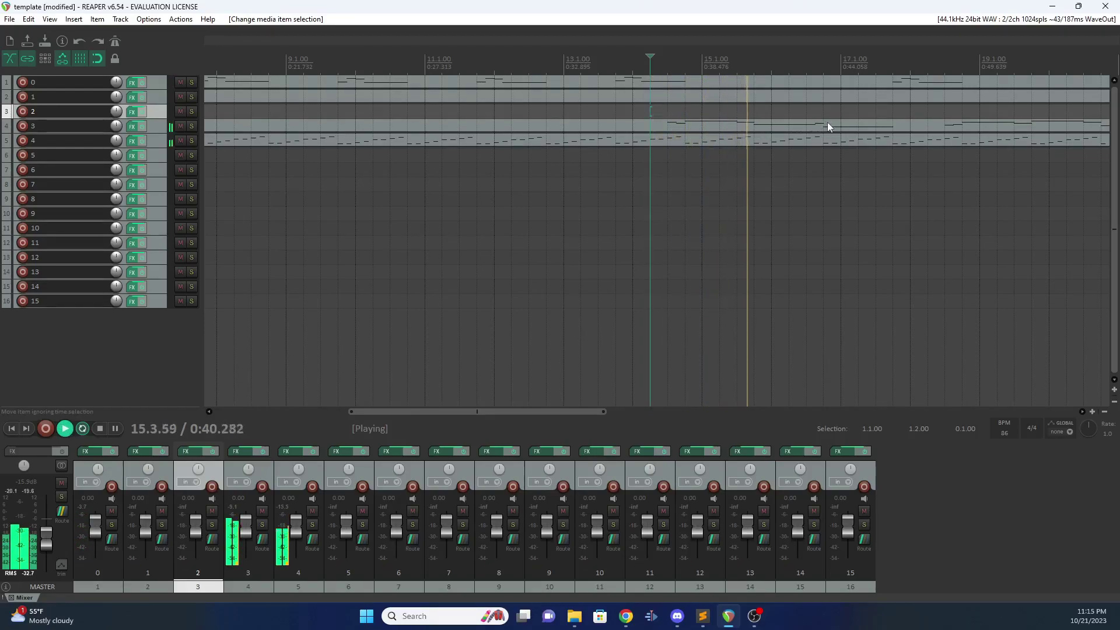
- Stop playback and recheck an entry in the instrument list
key(space)
click(700, 617)
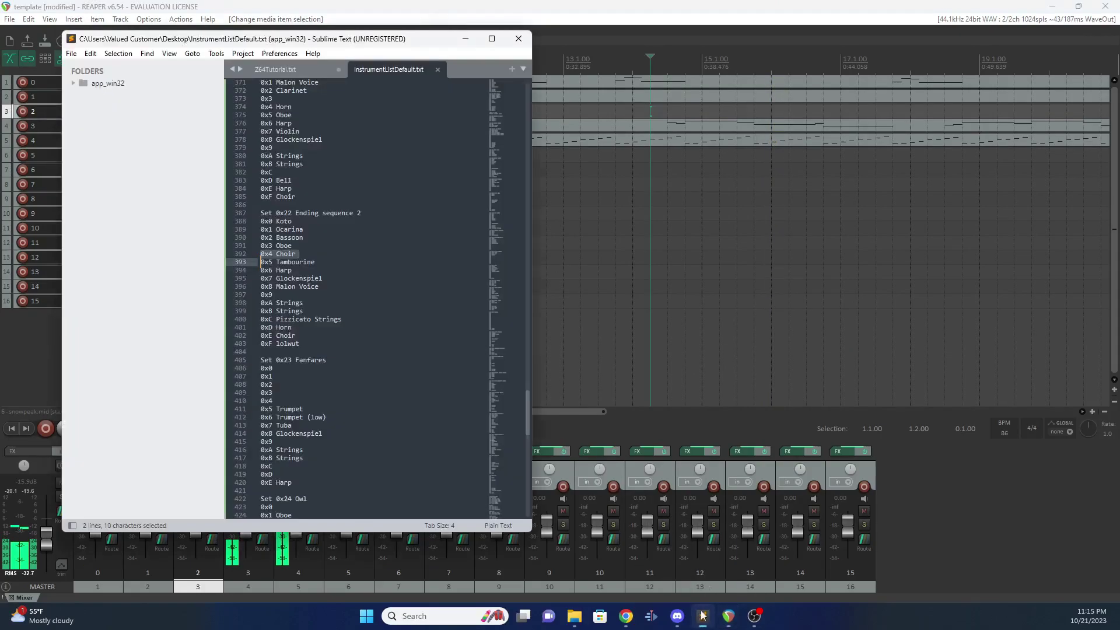
double_click(294, 245)
- Hide the instrument list and play the project from the start
click(518, 38)
drag(481, 412, 275, 408)
key(space)
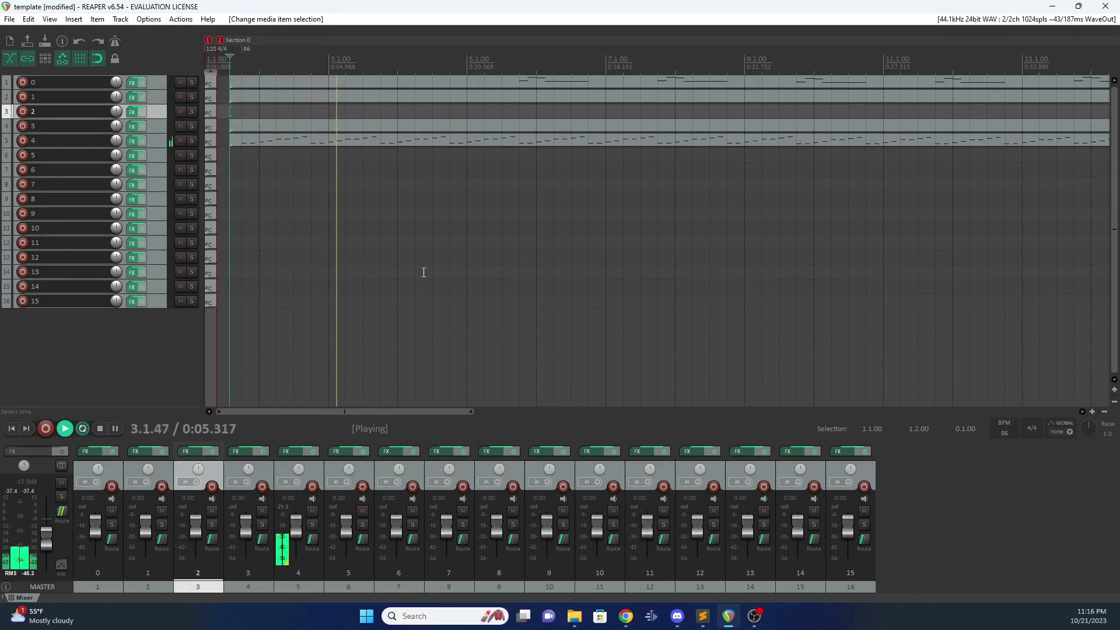
- Stop the transport after listening through the rearranged tracks
key(space)
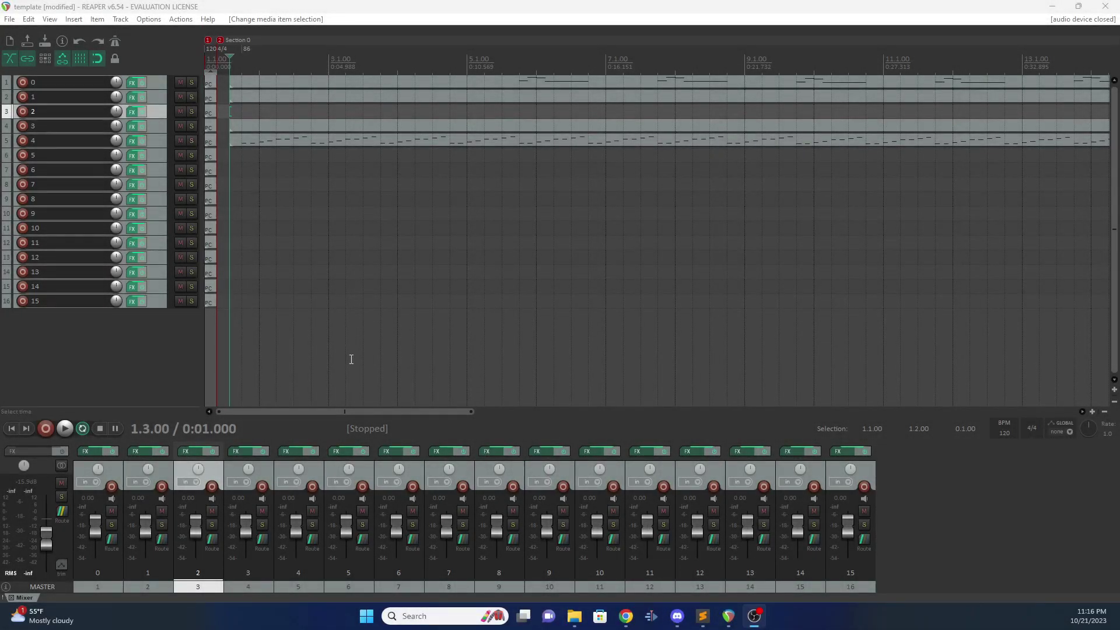
- Glue track 0's pc item and note item into a single item
scroll(279, 95, up, 5)
click(375, 82)
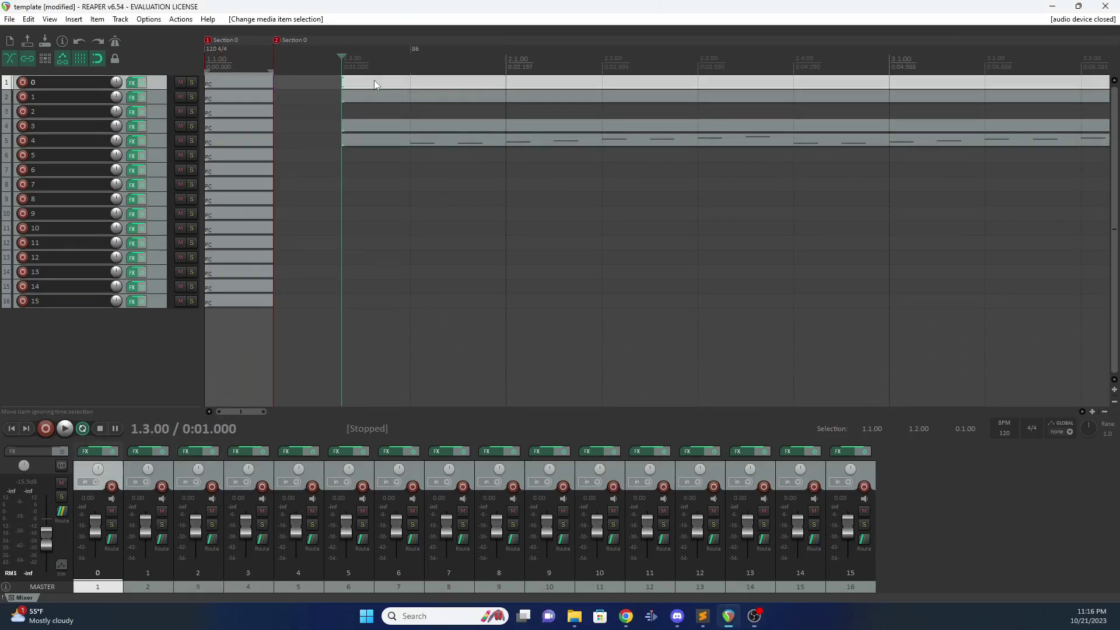
click(236, 81)
click(354, 87)
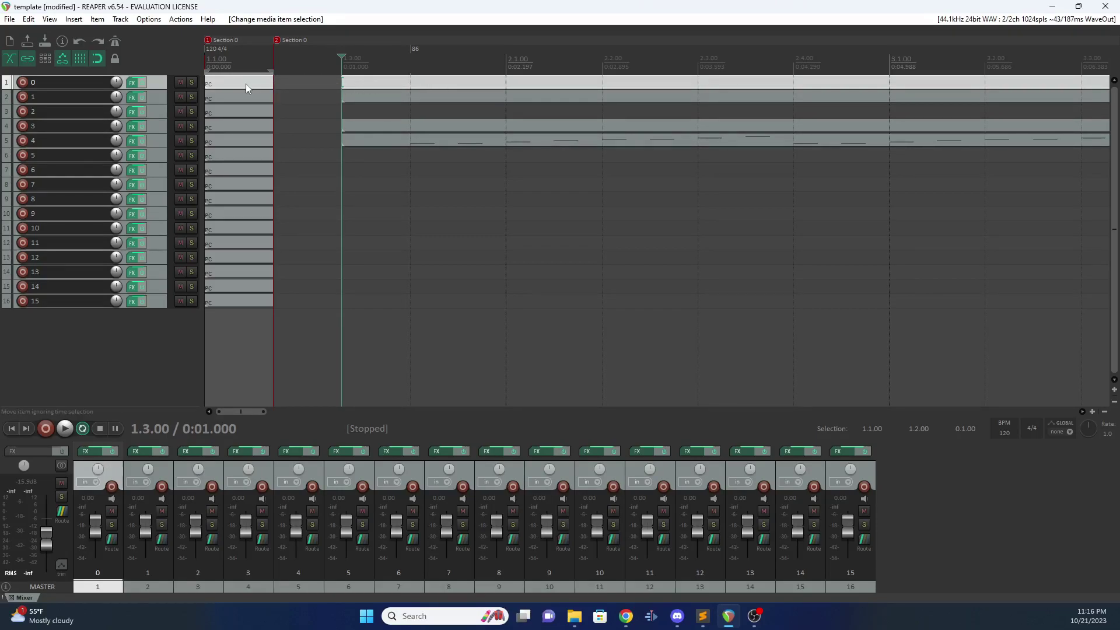
right_click(370, 82)
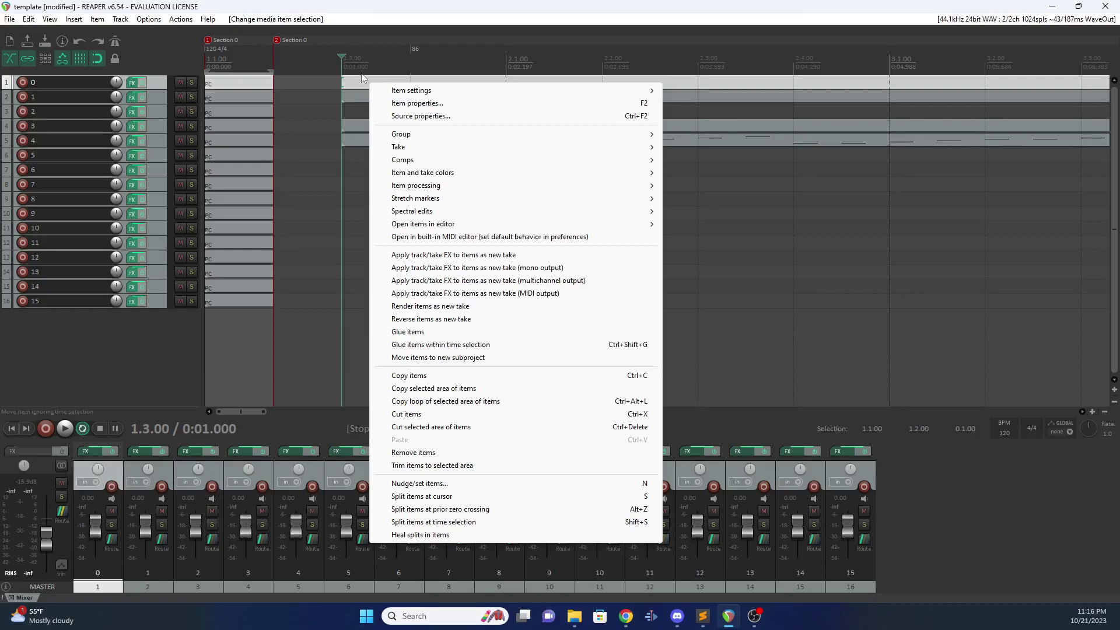
click(359, 80)
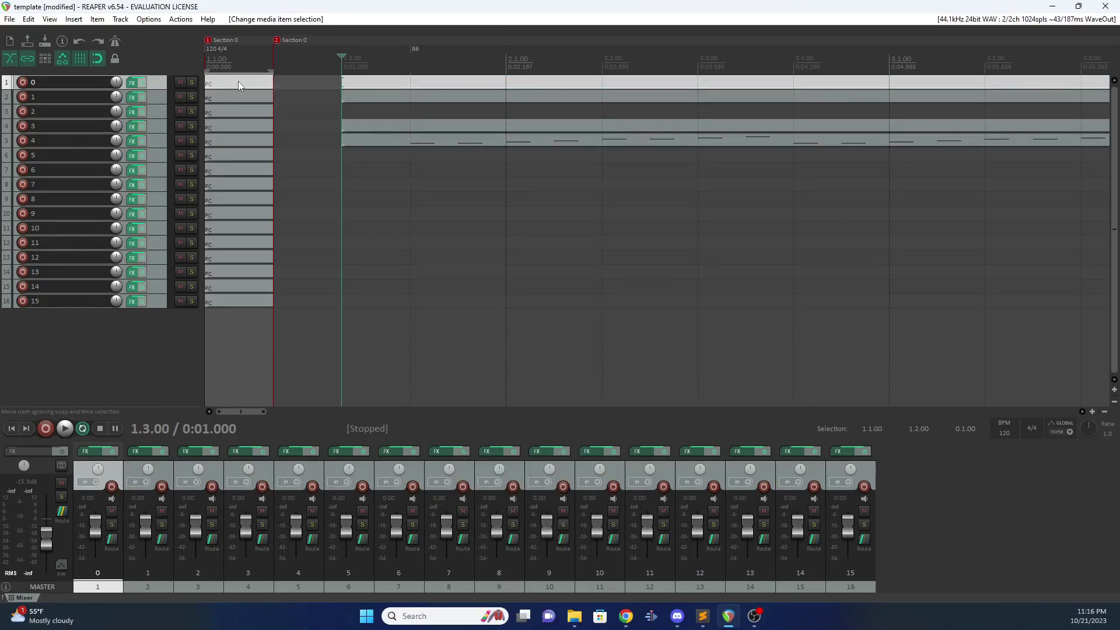
right_click(357, 87)
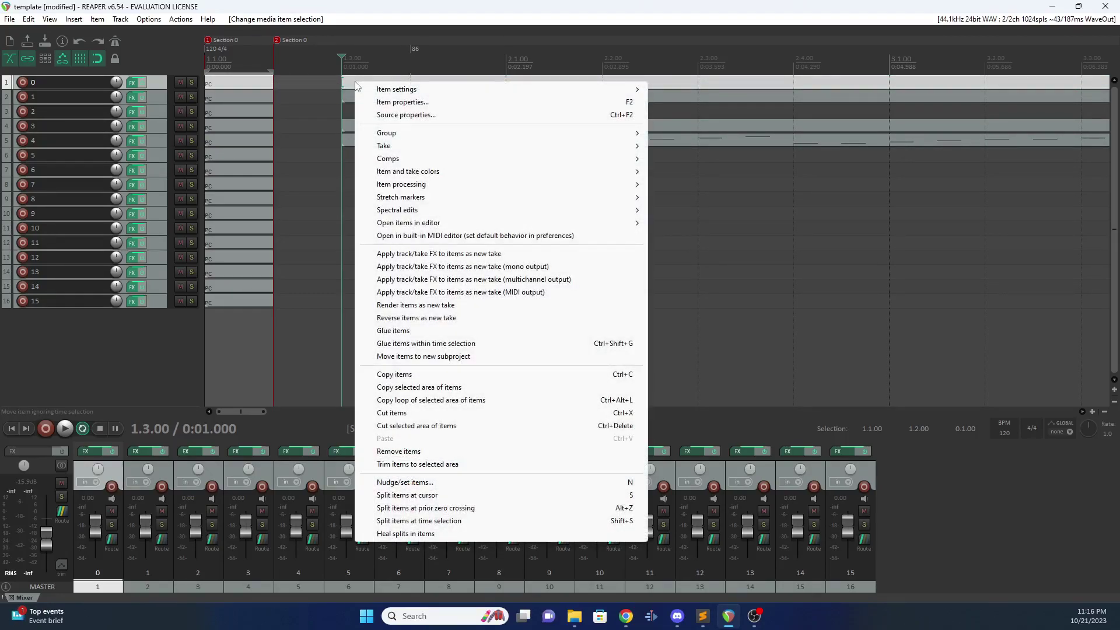
click(387, 331)
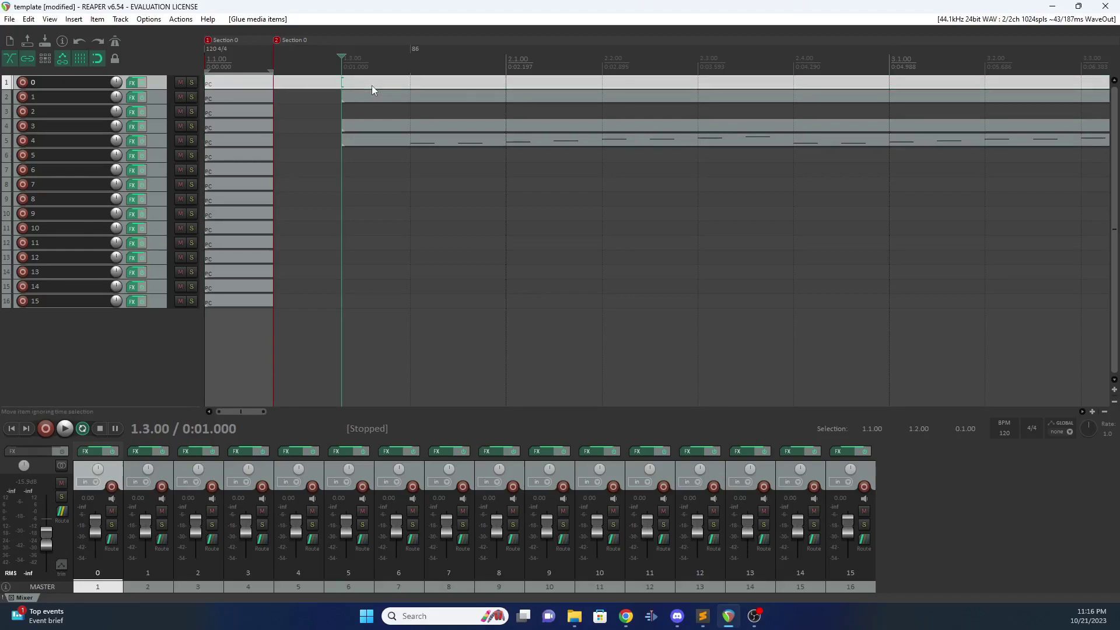
drag(372, 88, 304, 88)
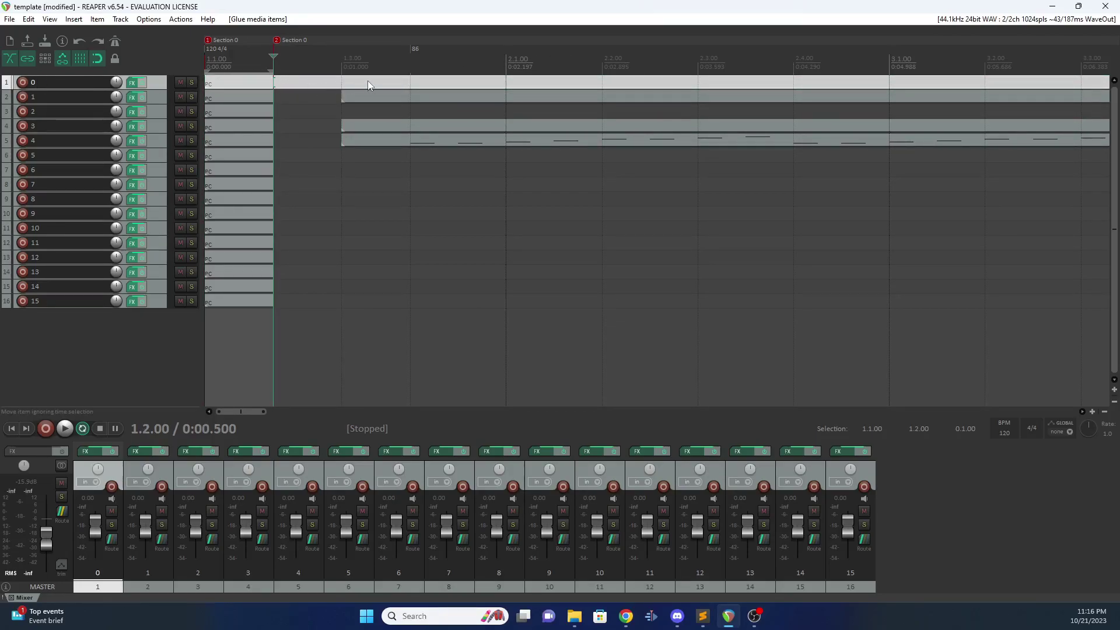
- Glue the items on tracks 1, 3 and 4 into one item each
click(366, 98)
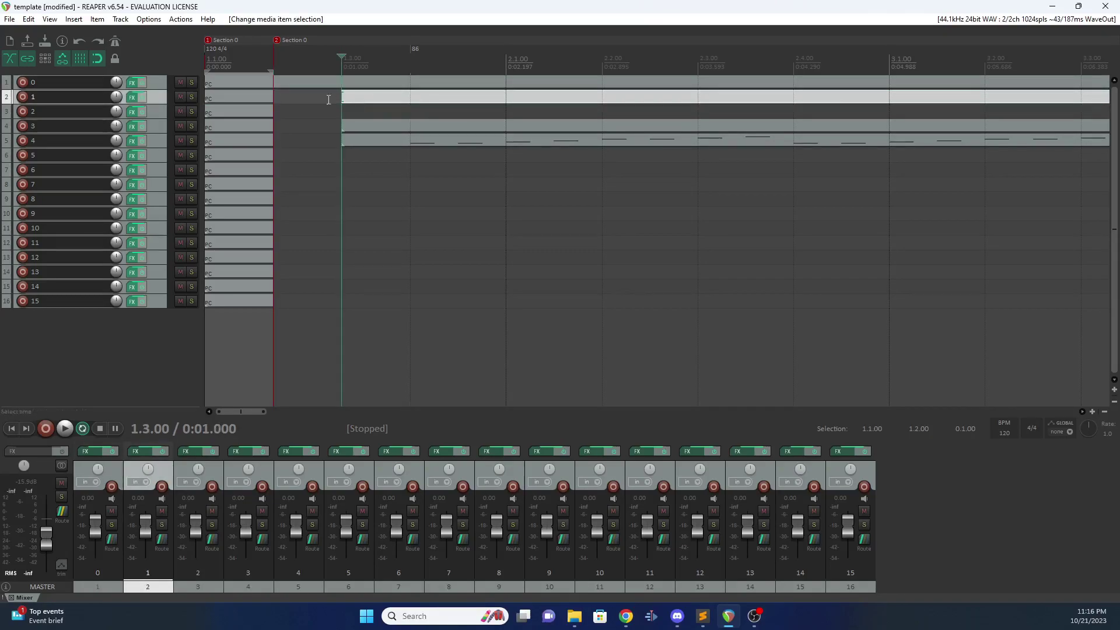
right_click(238, 98)
click(271, 348)
click(280, 126)
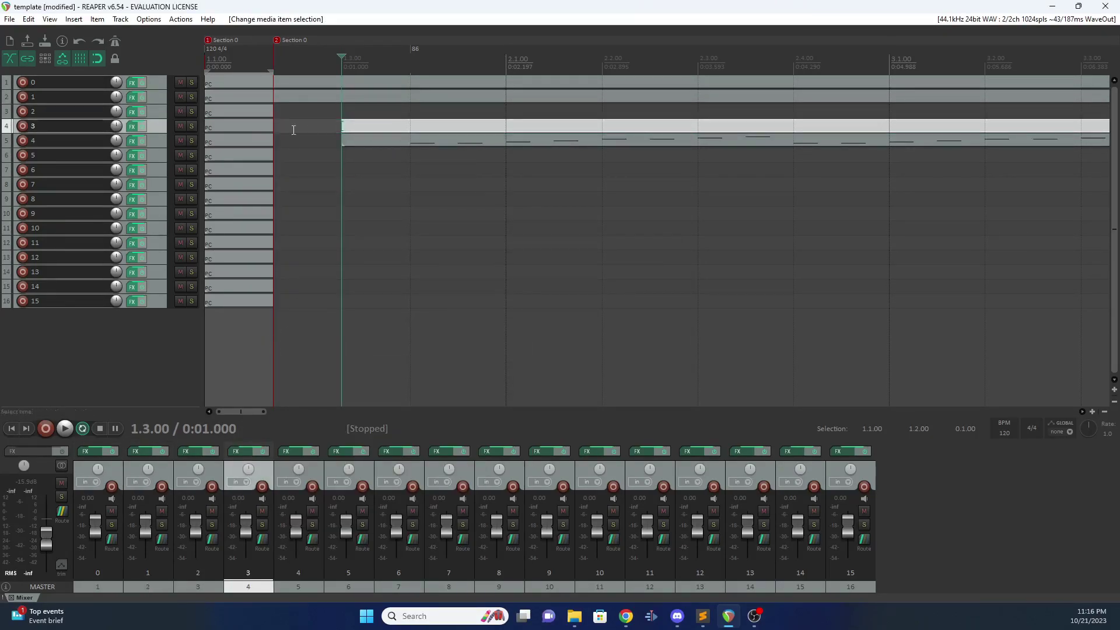
right_click(251, 128)
click(289, 377)
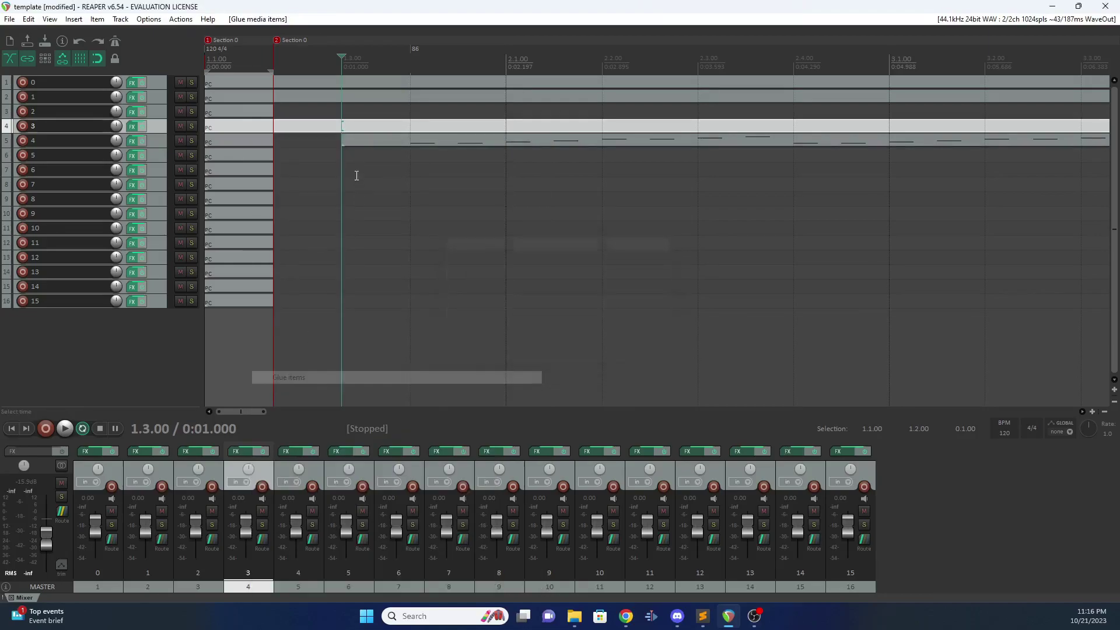
click(351, 139)
right_click(254, 143)
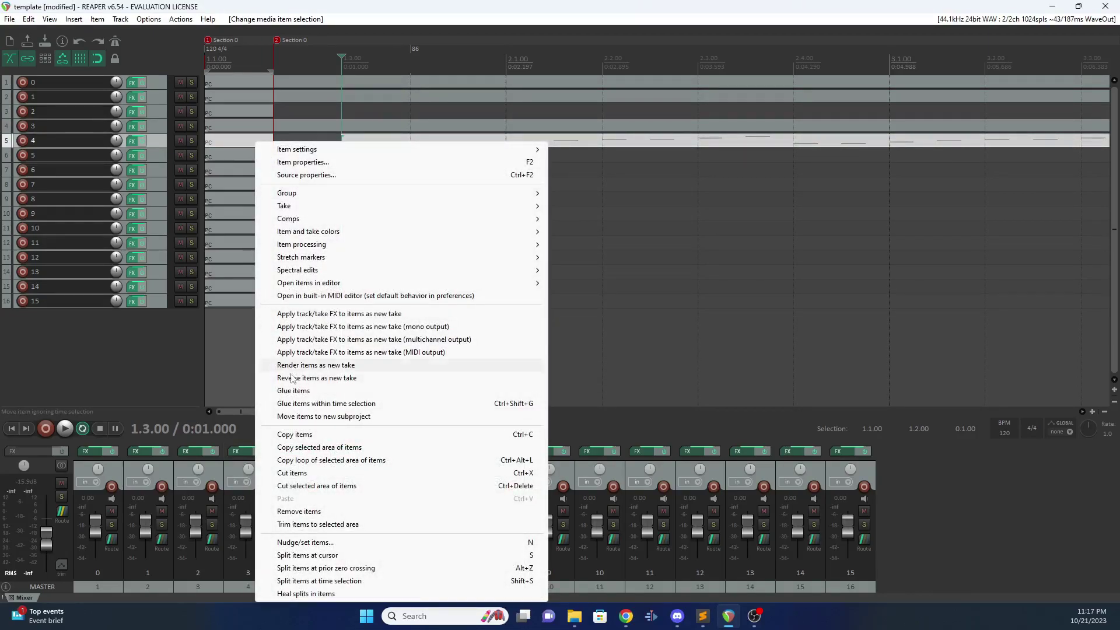
click(291, 391)
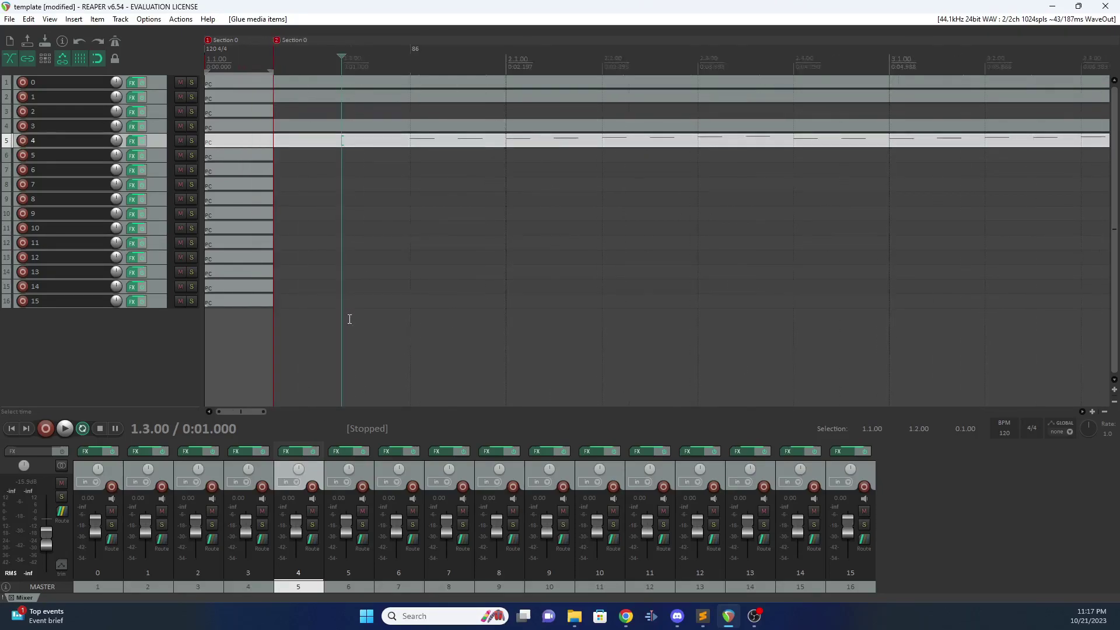
- Inspect the first section marker's settings at 1.1.00, leaving it unchanged
scroll(348, 318, up, 3)
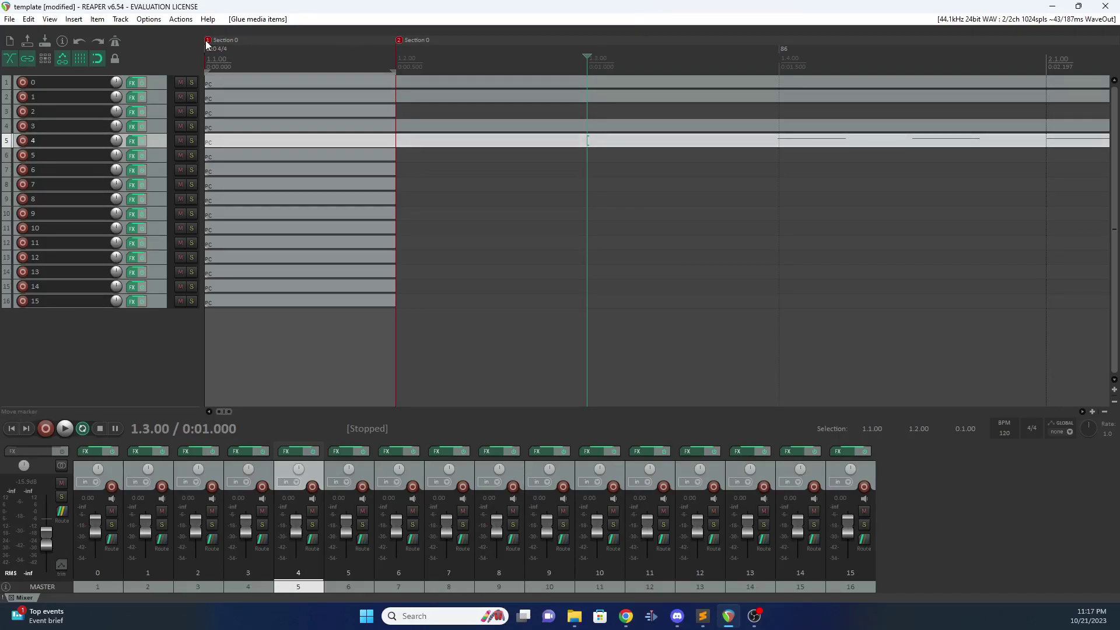
click(208, 44)
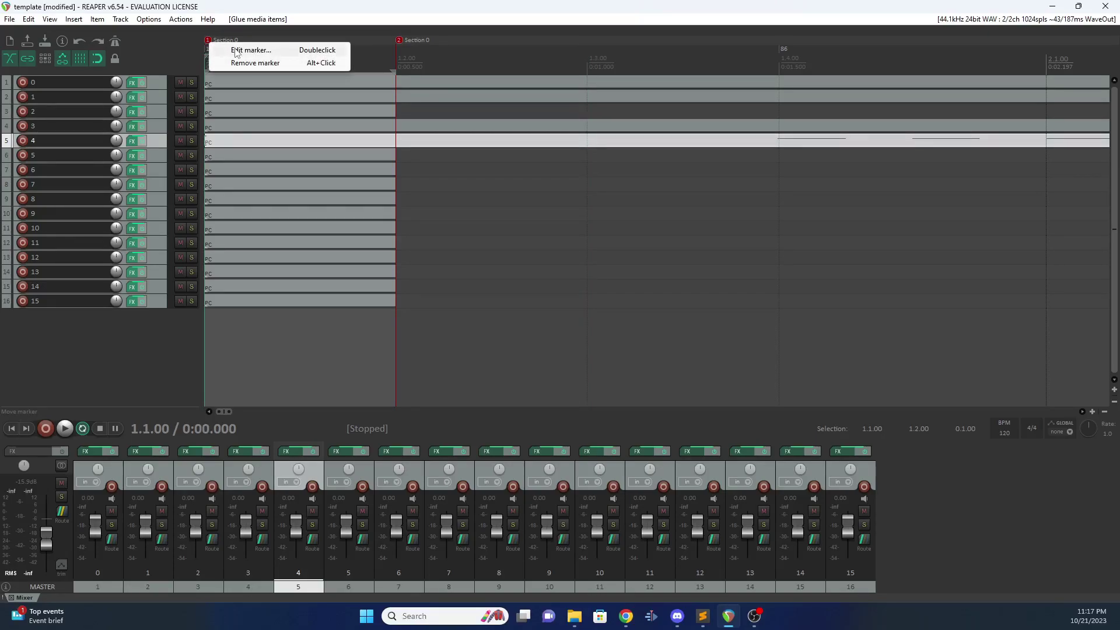
double_click(208, 45)
click(550, 287)
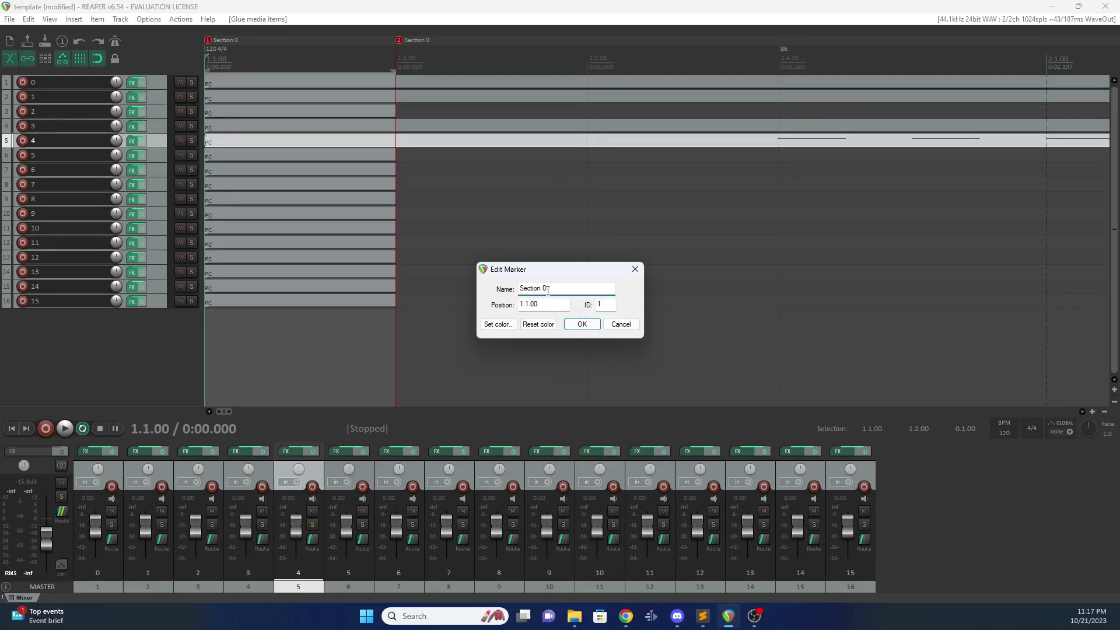
click(636, 269)
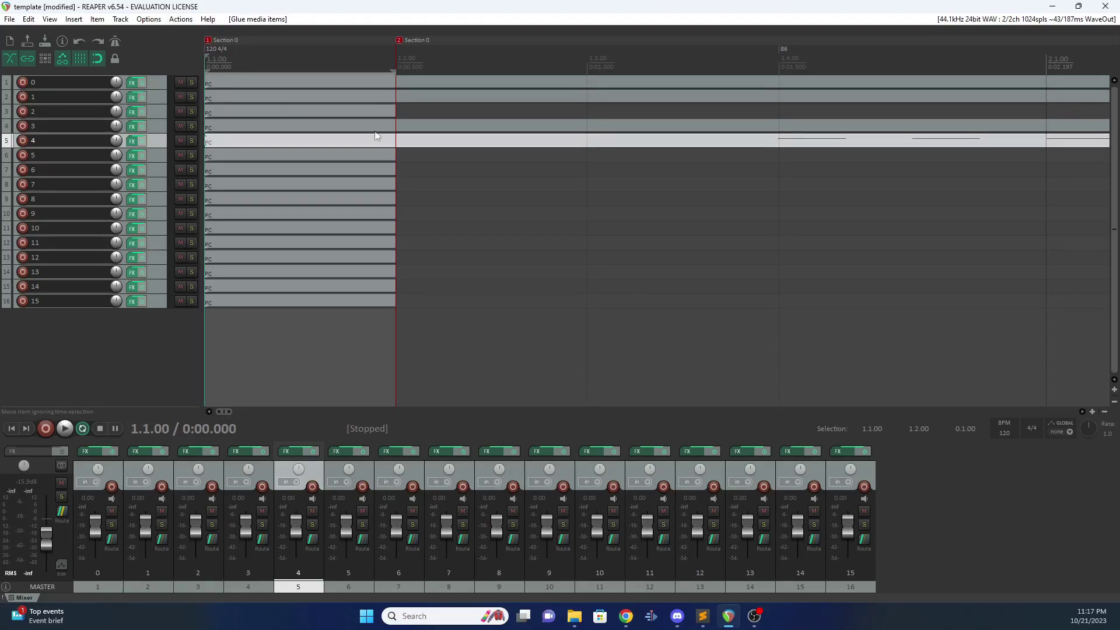
- Rename the second marker from Section 0 to Section 1
click(399, 42)
right_click(400, 42)
click(424, 45)
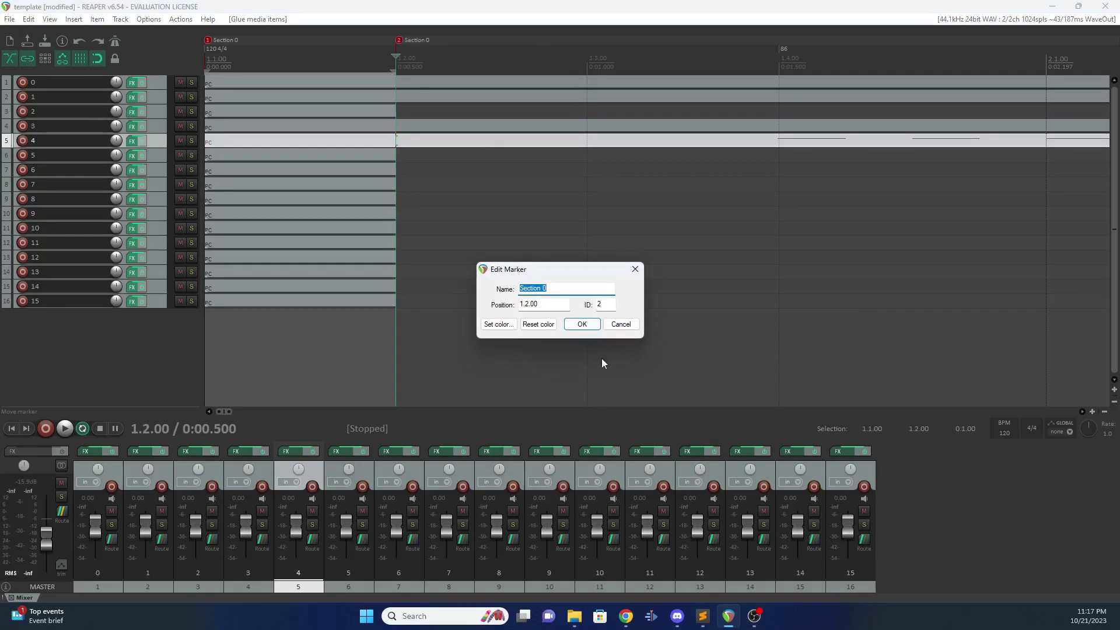
click(559, 287)
key(BackSpace)
text(1)
click(578, 329)
- Drag the Section 1 marker to bar 13.4, auditioning the passage around bar 13
scroll(453, 115, down, 4)
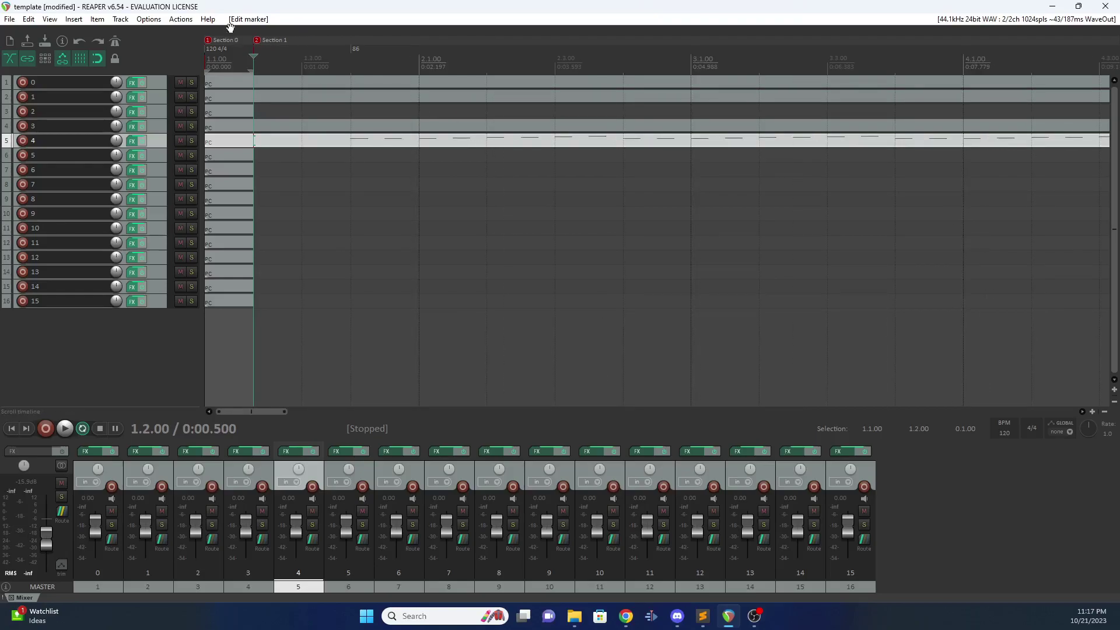
mouse_move(257, 43)
mouse_down()
mouse_move(487, 68)
mouse_move(606, 96)
mouse_up()
scroll(585, 107, down, 5)
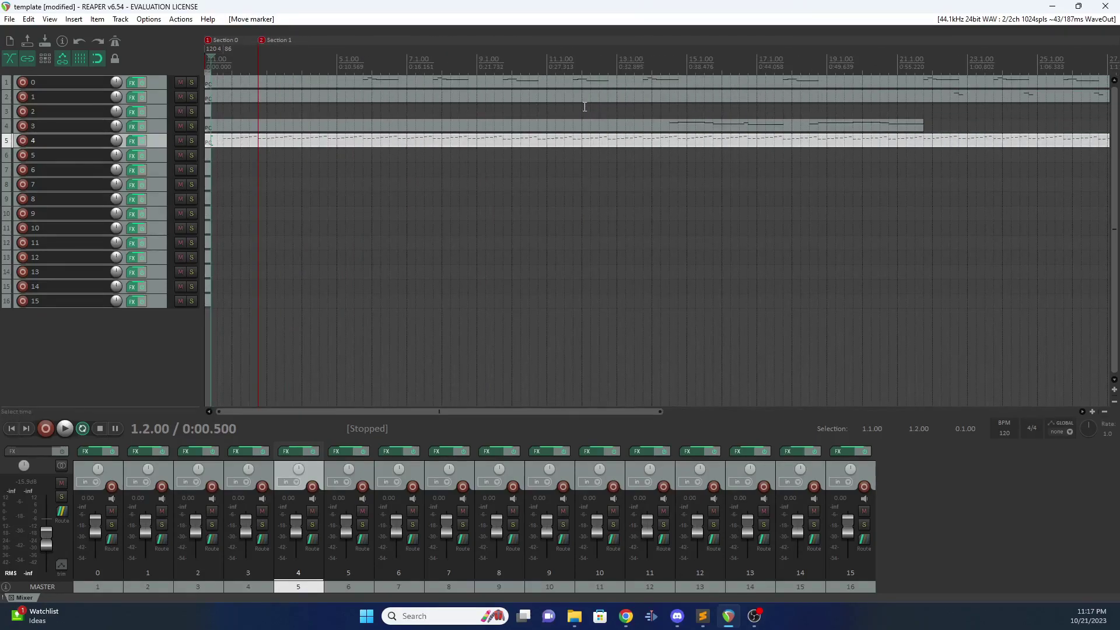
click(644, 86)
key(space)
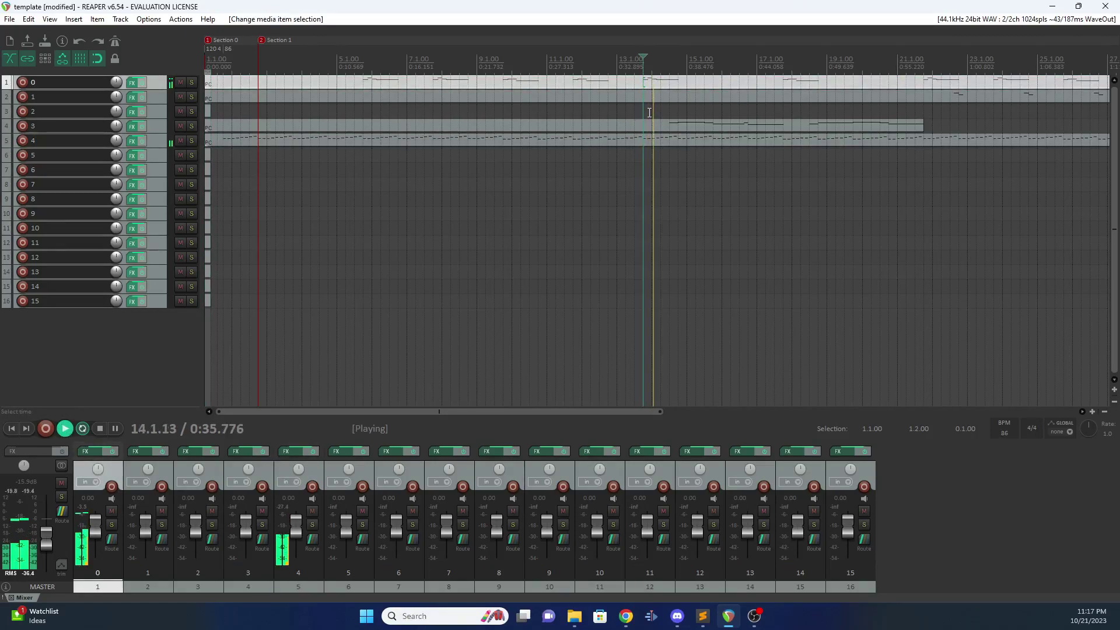
key(space)
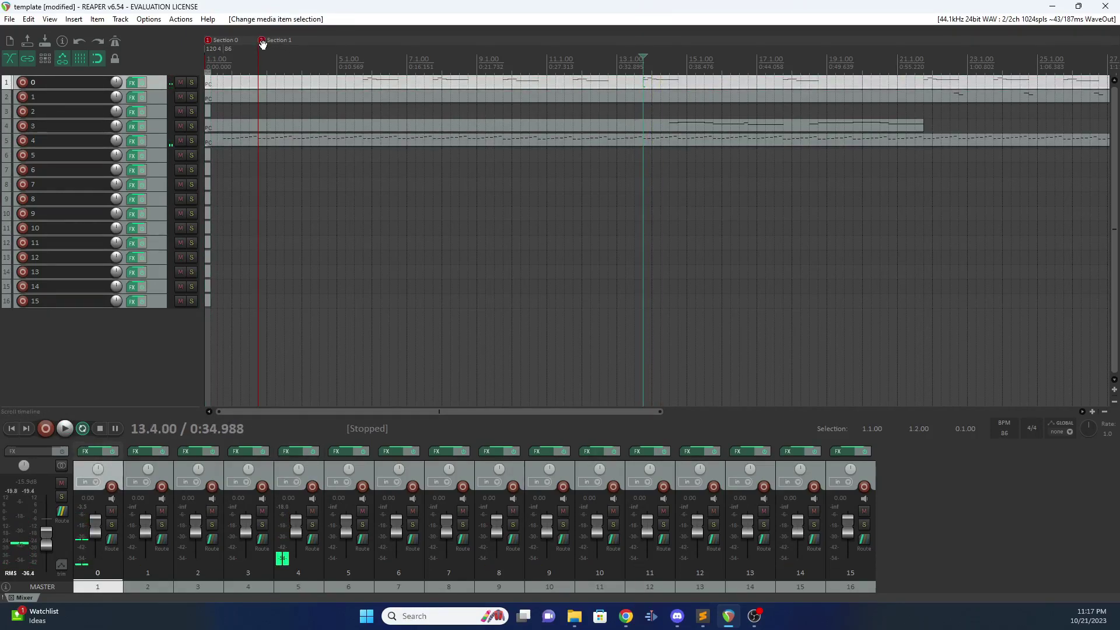
scroll(481, 61, right, 1)
mouse_move(245, 42)
mouse_down()
mouse_move(552, 57)
mouse_move(628, 56)
mouse_move(634, 39)
mouse_up()
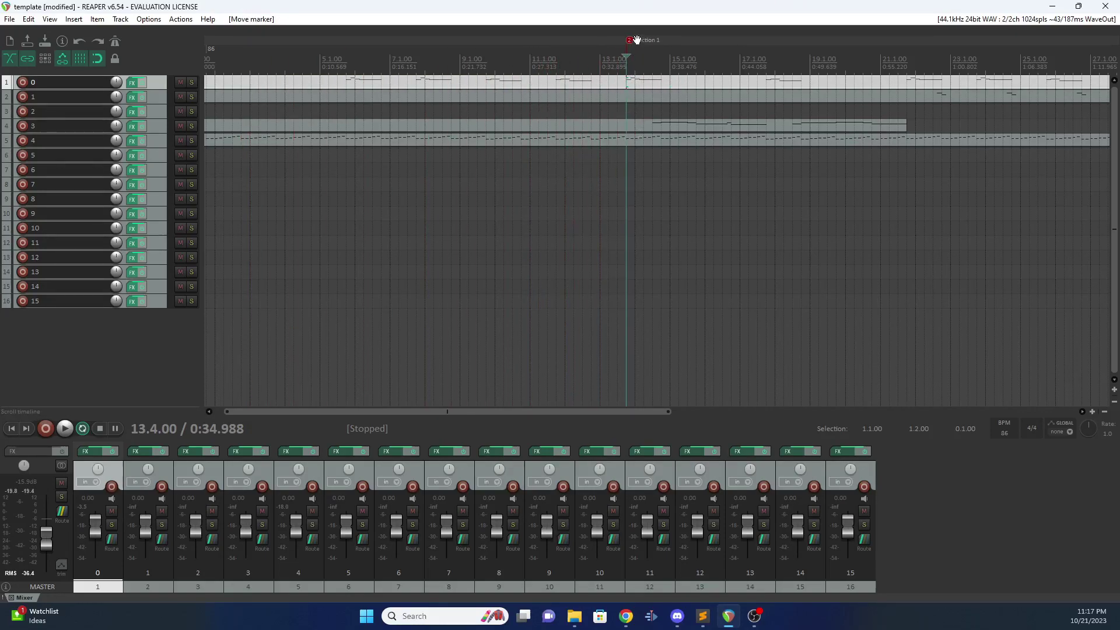
- Mark a time selection on the ruler for looping
scroll(406, 410, left, 1)
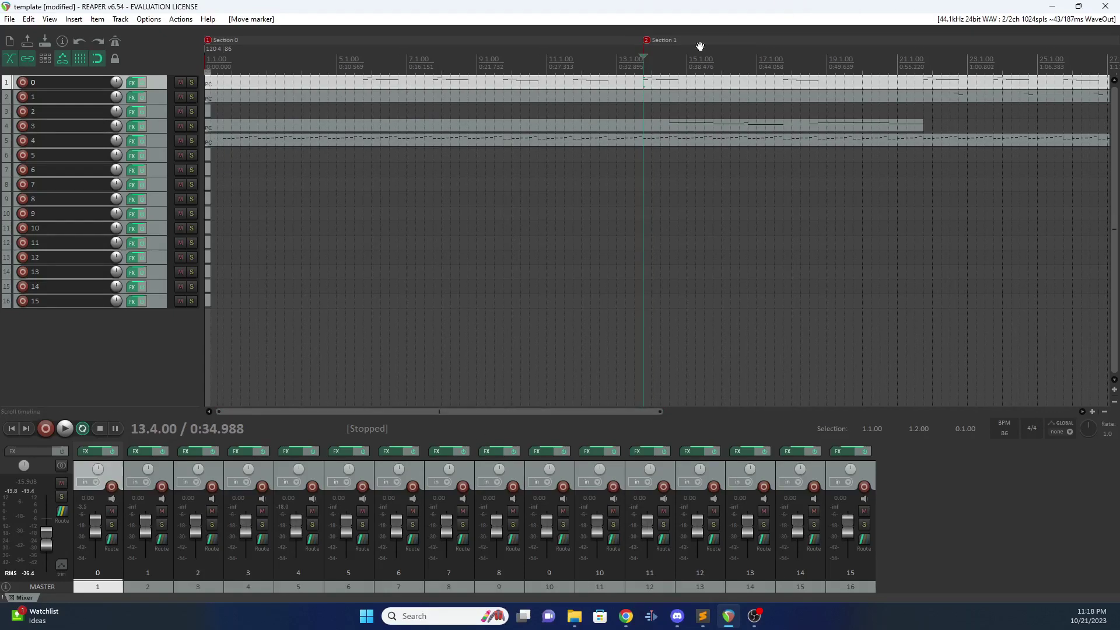
drag(512, 413, 786, 338)
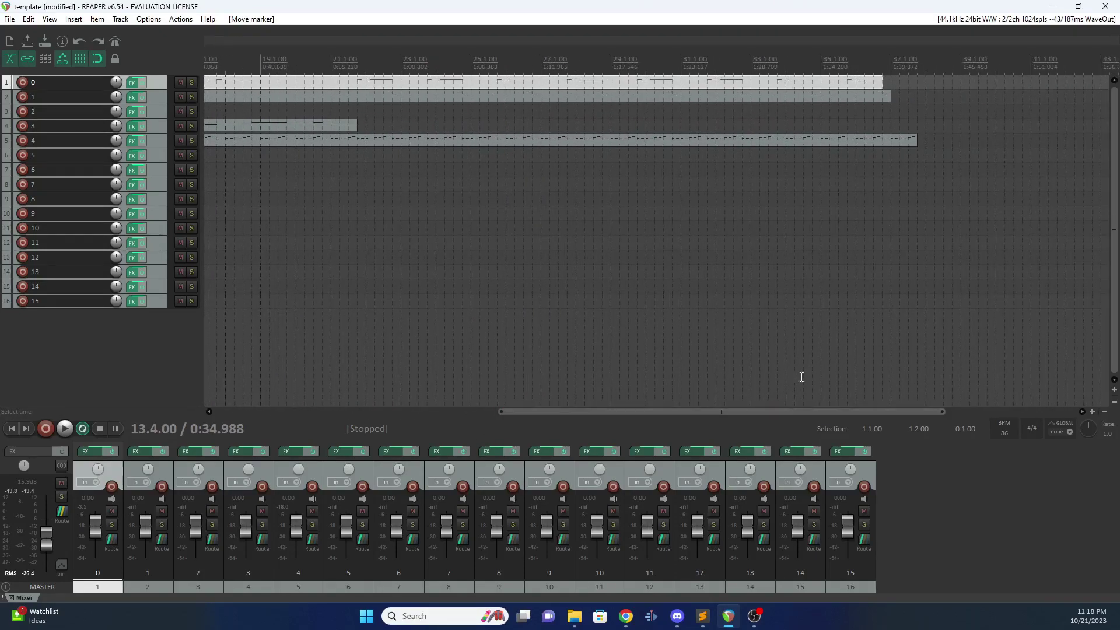
drag(595, 412, 263, 415)
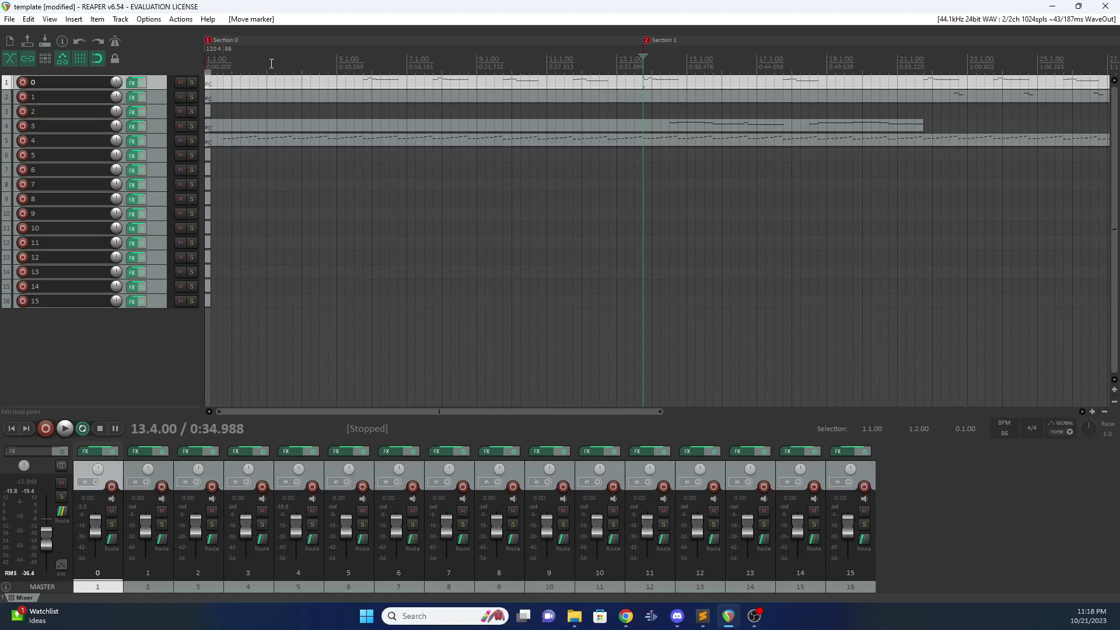
drag(288, 63, 764, 83)
- Set the time range to 6.2.00–17.2.00 and play from near bar 16.3
drag(289, 83, 305, 61)
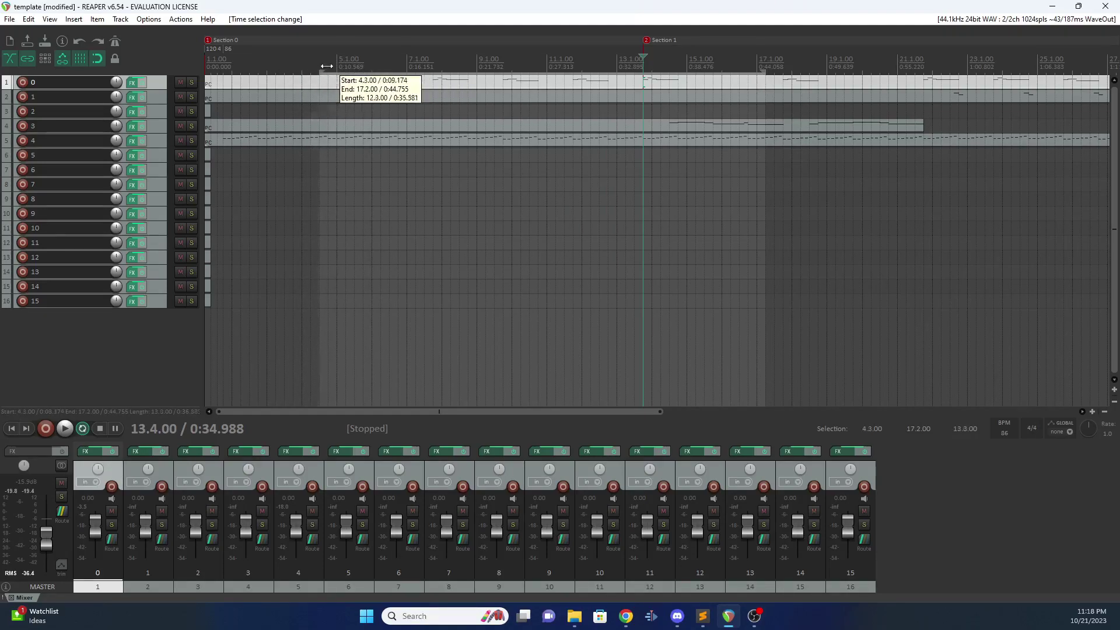
drag(339, 66, 381, 78)
click(739, 88)
key(space)
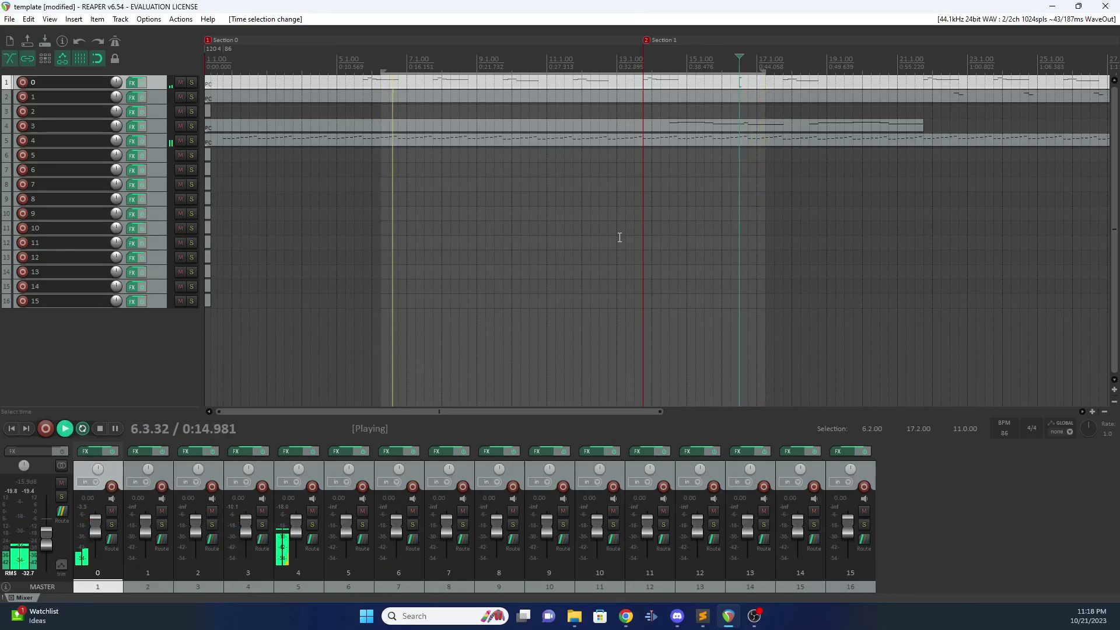
key(space)
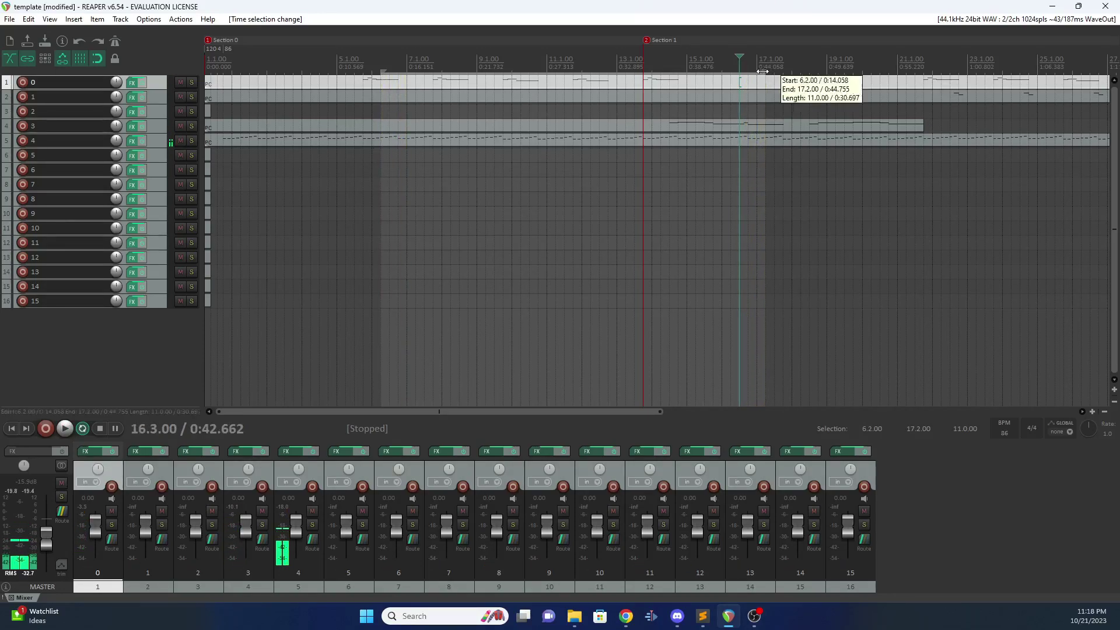
- Shorten the loop to end at 12.1.00 and play from near bar 11.4
drag(758, 71, 571, 69)
click(563, 67)
key(space)
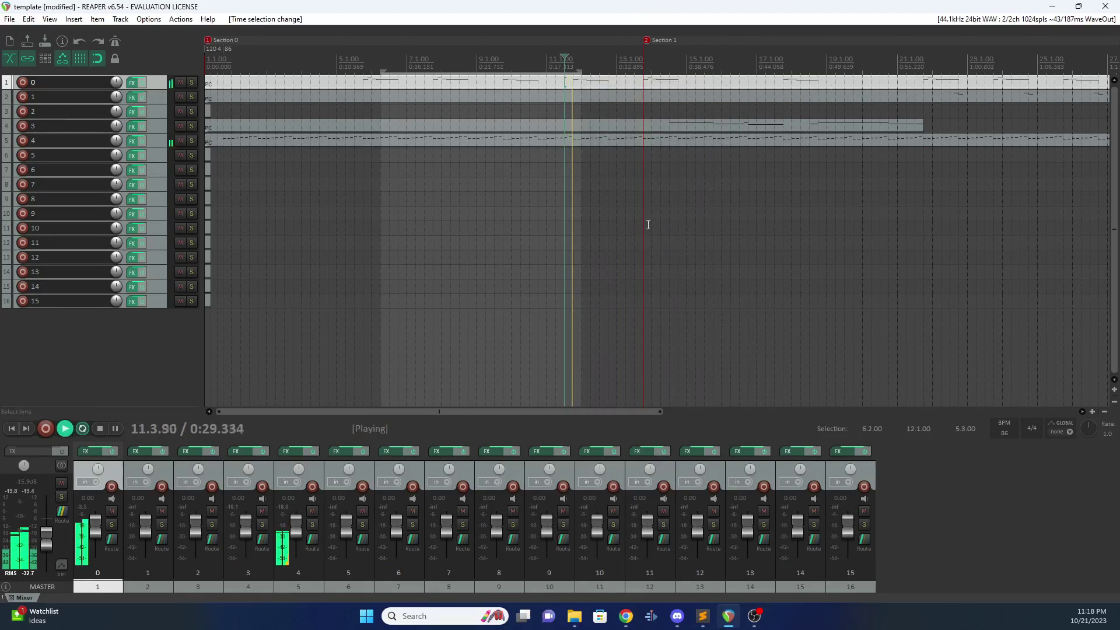
key(space)
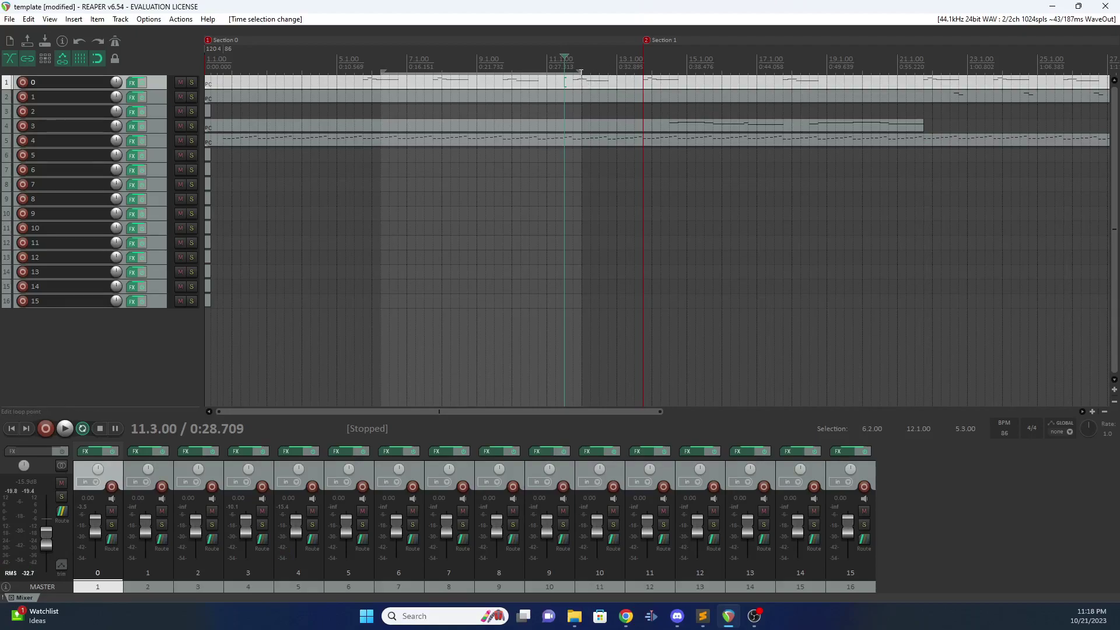
- Shrink the time range to end at 7.1.00, then remove the selection
drag(580, 73, 406, 68)
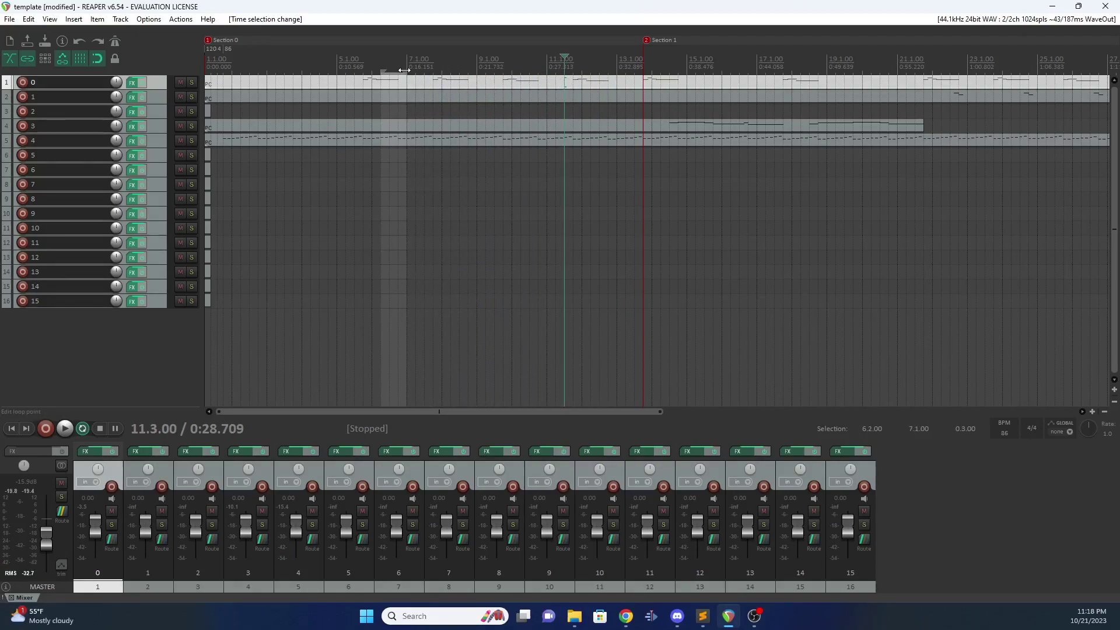
right_click(403, 70)
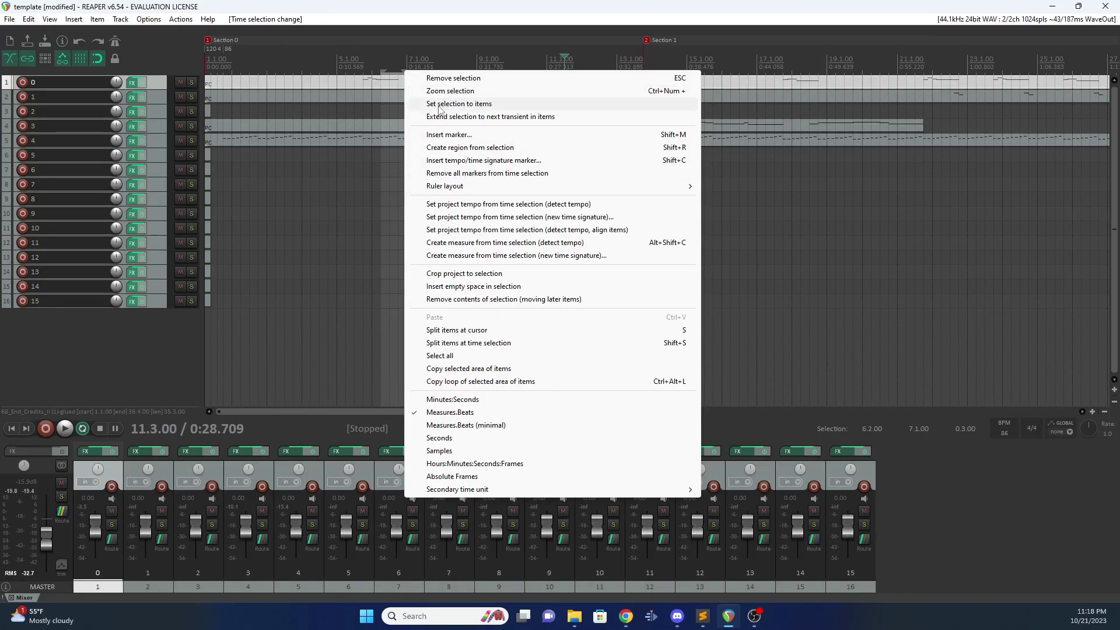
click(447, 78)
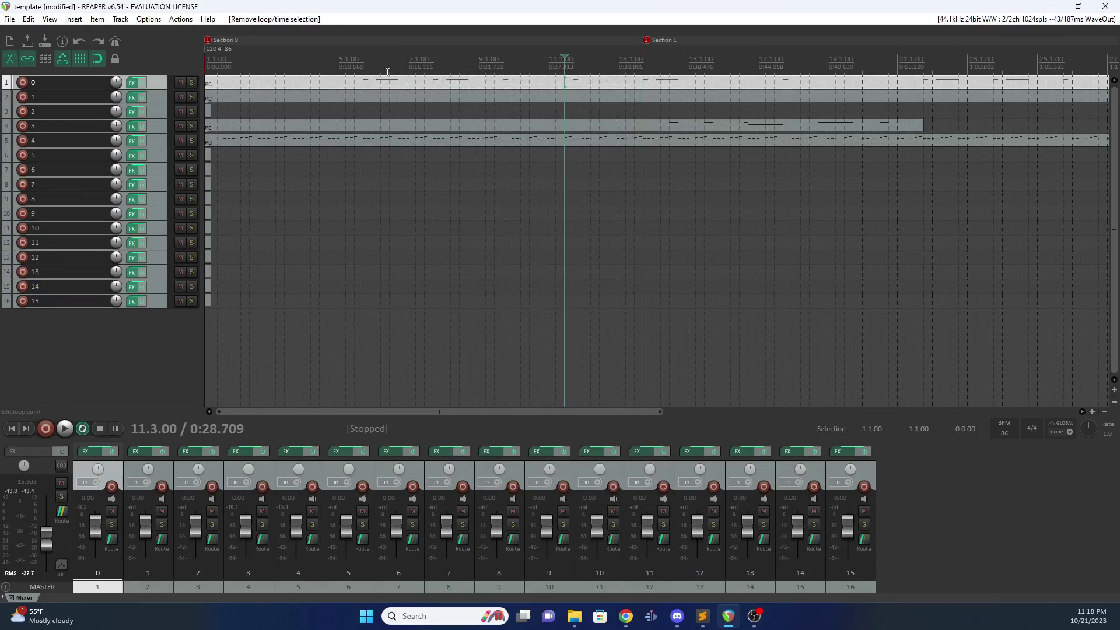
- Select the glued MIDI item on track 4 at the project start and briefly play it
mouse_move(650, 40)
mouse_down()
mouse_move(694, 49)
mouse_move(646, 52)
mouse_up()
scroll(288, 237, up, 3)
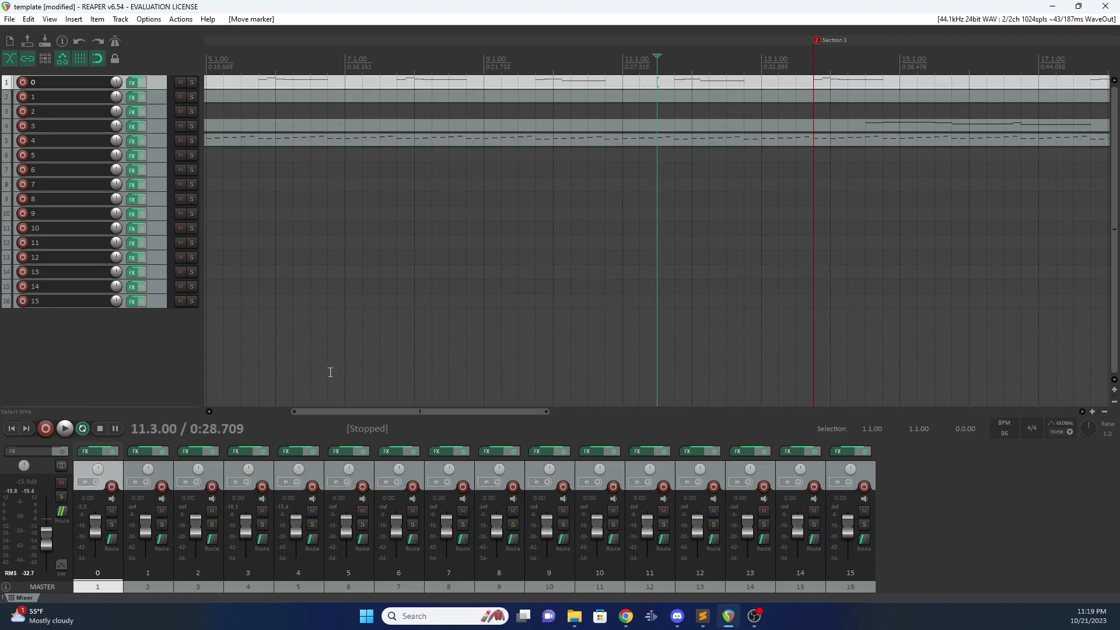
drag(384, 417, 257, 416)
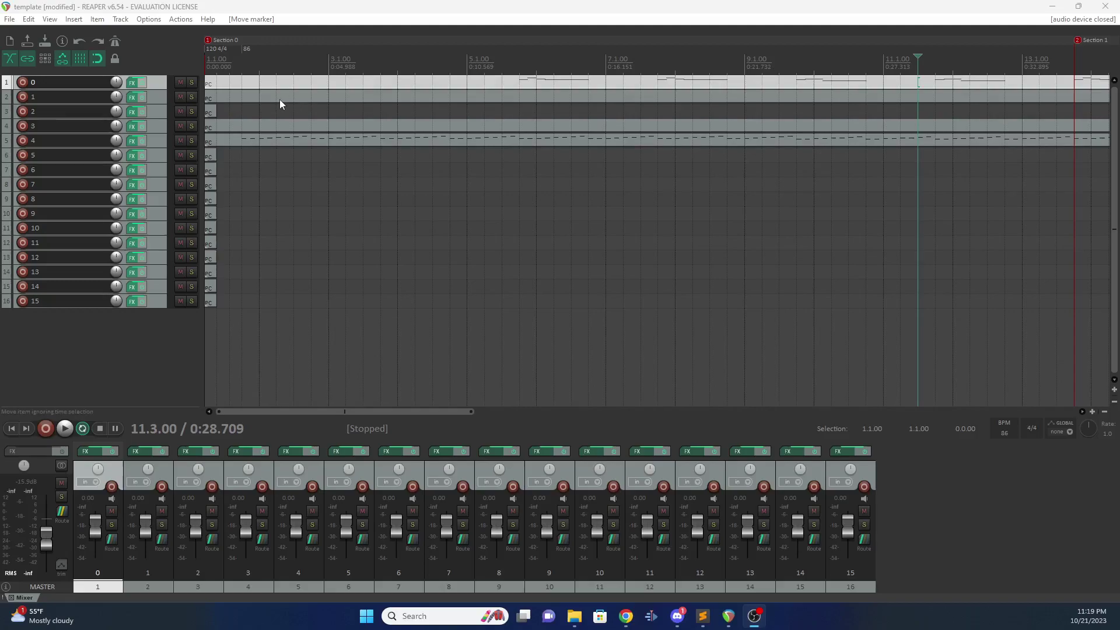
click(240, 142)
key(space)
key(space)
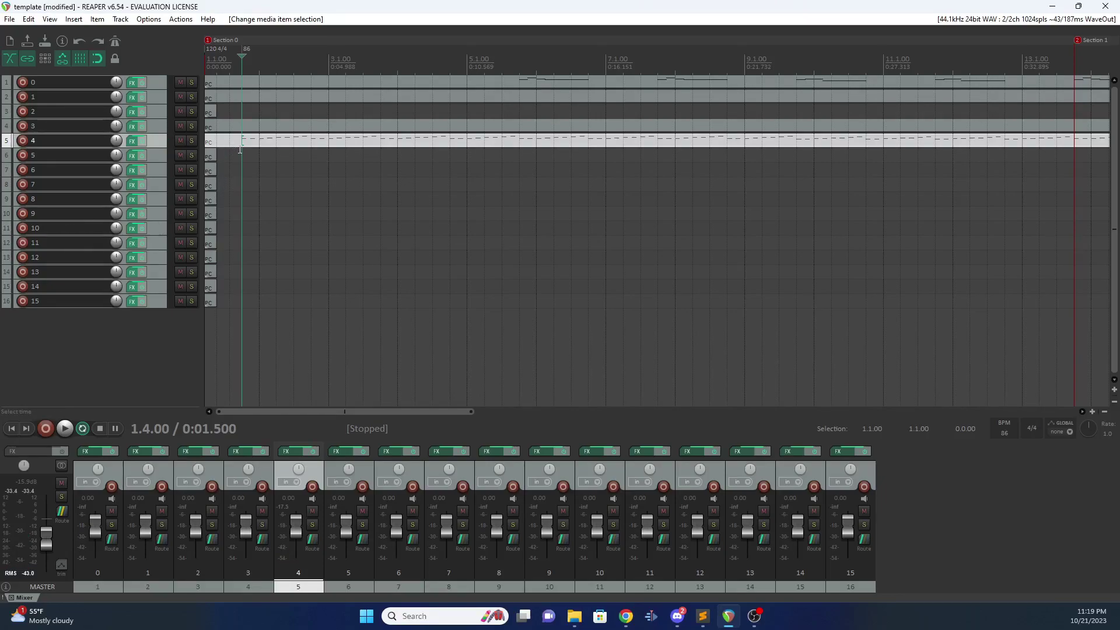
- Open the 68_End_Credits_II (1)-glued take in the MIDI editor and bring up its note editing options
double_click(233, 142)
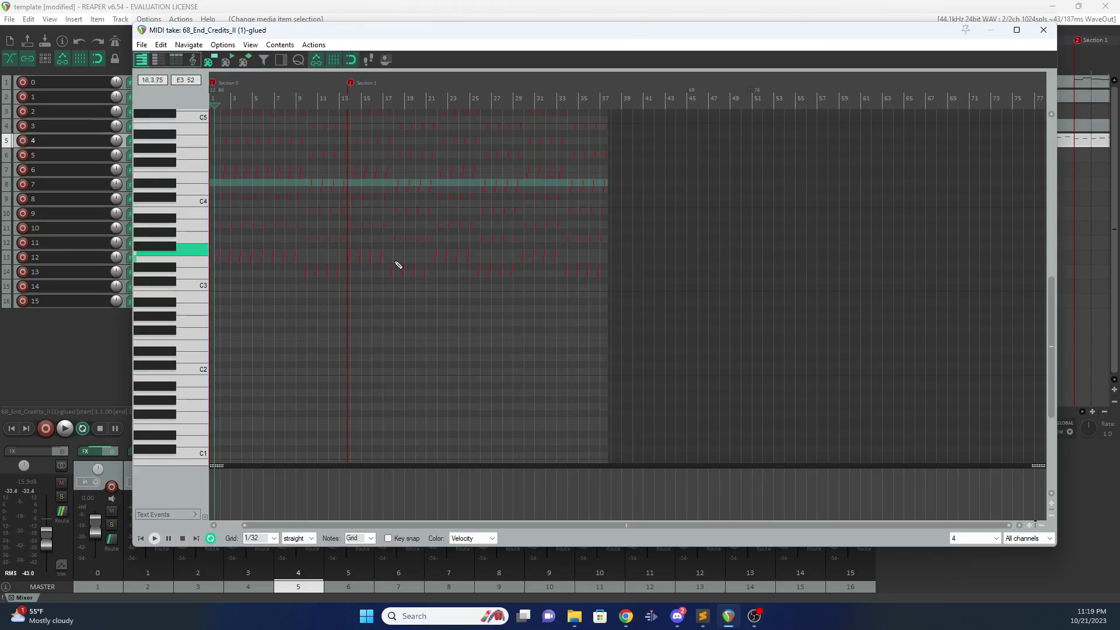
click(373, 316)
click(333, 311)
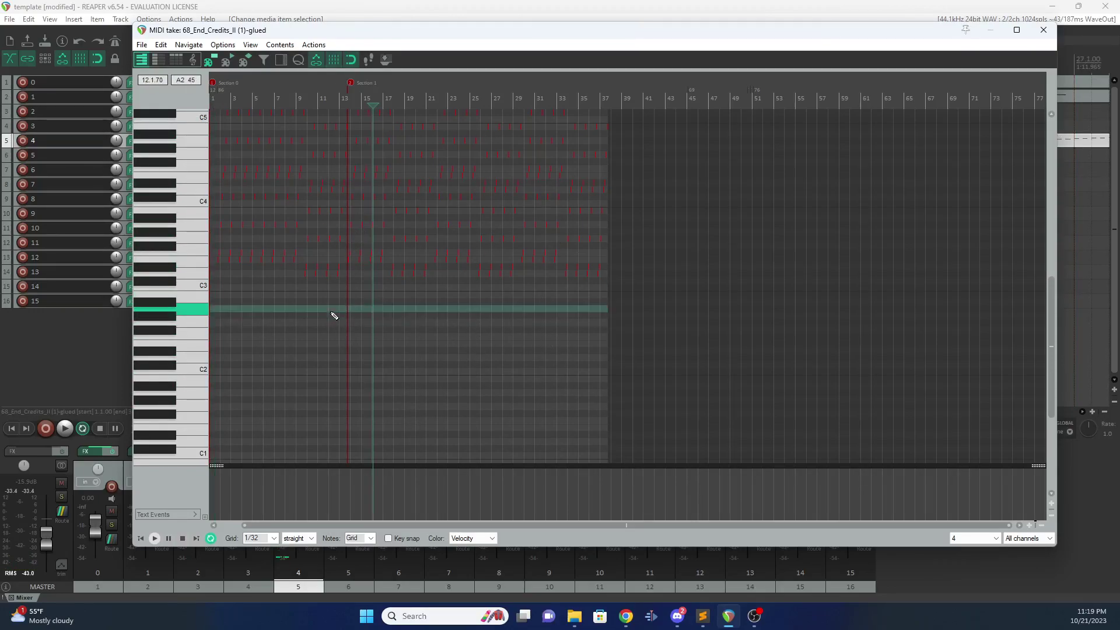
click(389, 330)
click(396, 347)
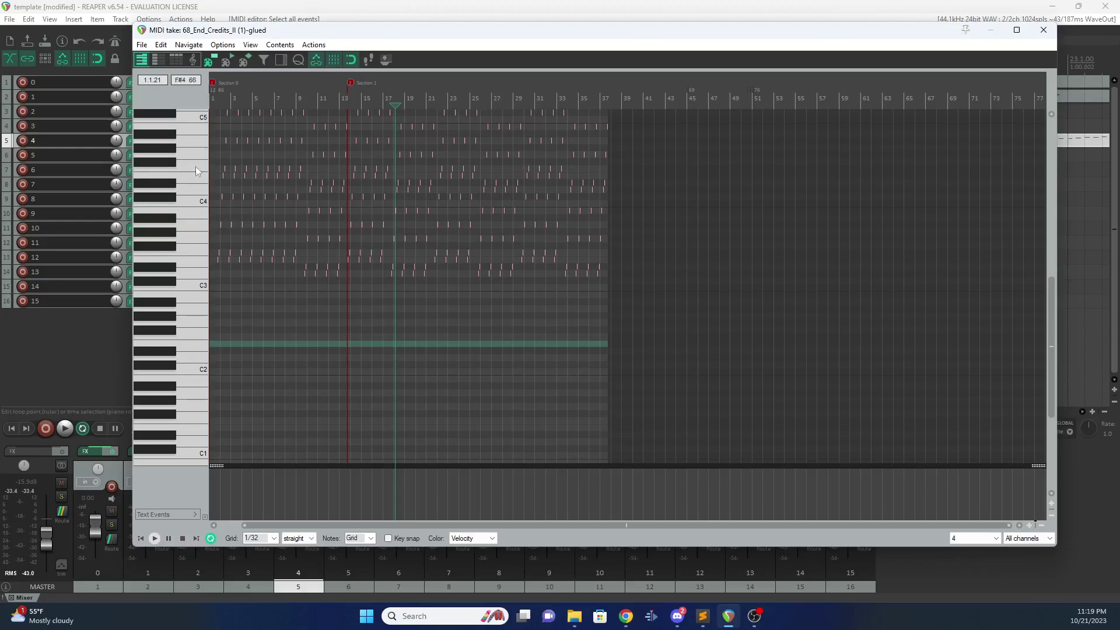
right_click(372, 306)
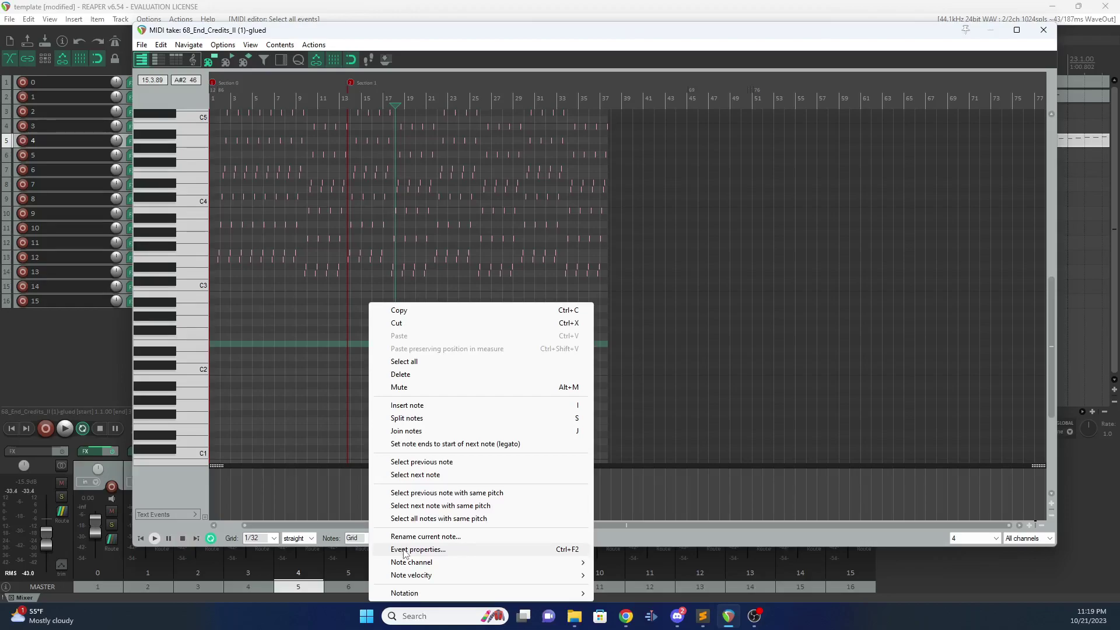
- Reassign all notes of the 68_End_Credits_II (1)-glued take to MIDI channel 5 through Event properties
click(405, 550)
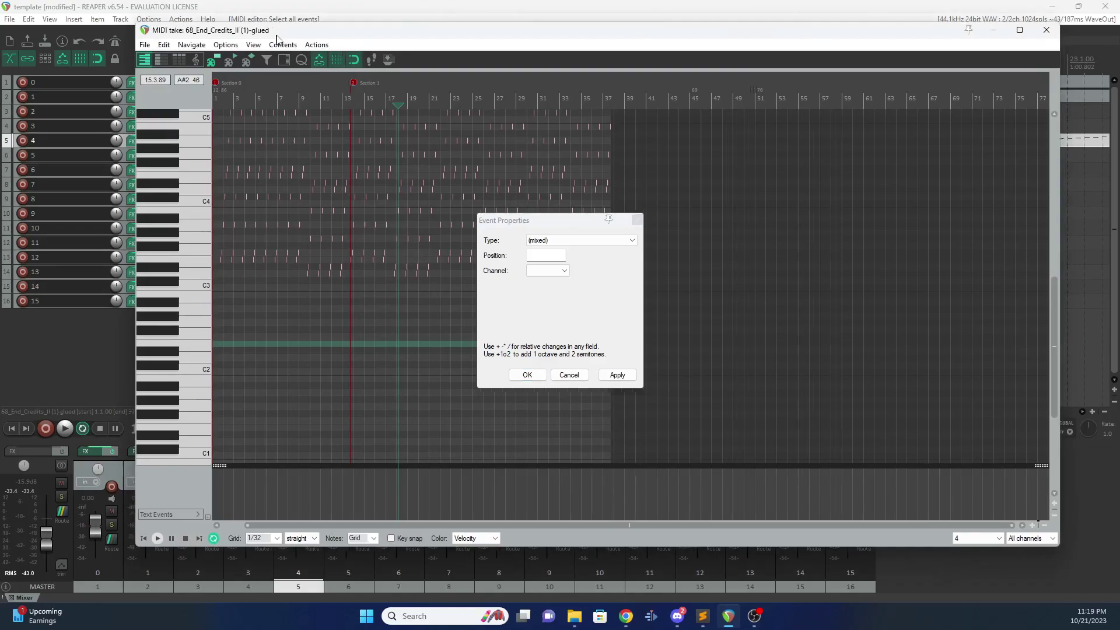
drag(266, 29, 375, 33)
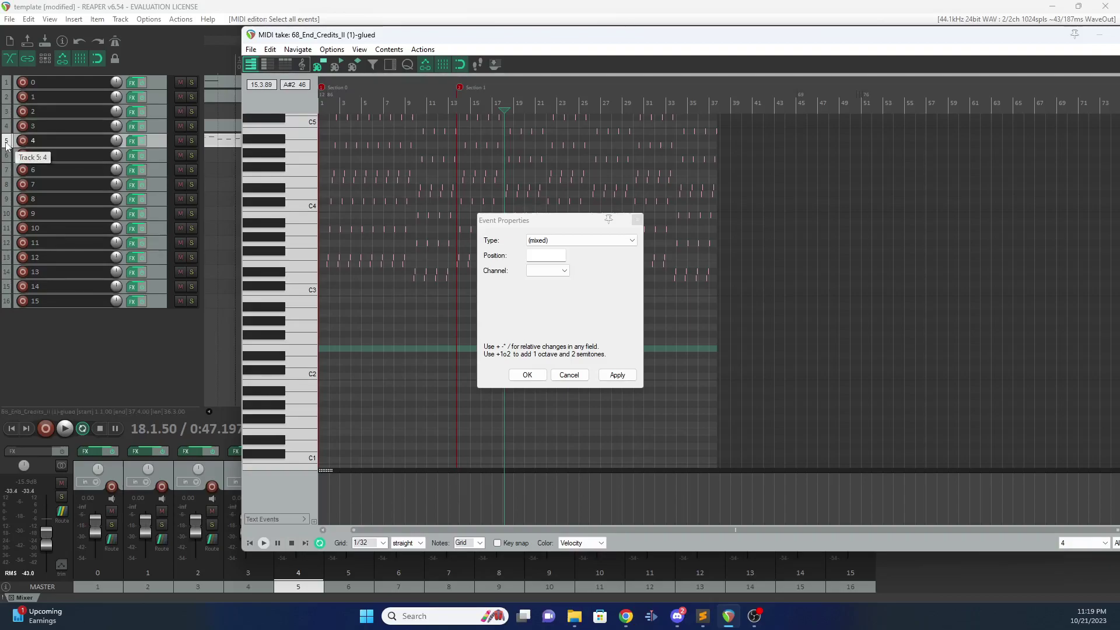
click(547, 271)
click(537, 312)
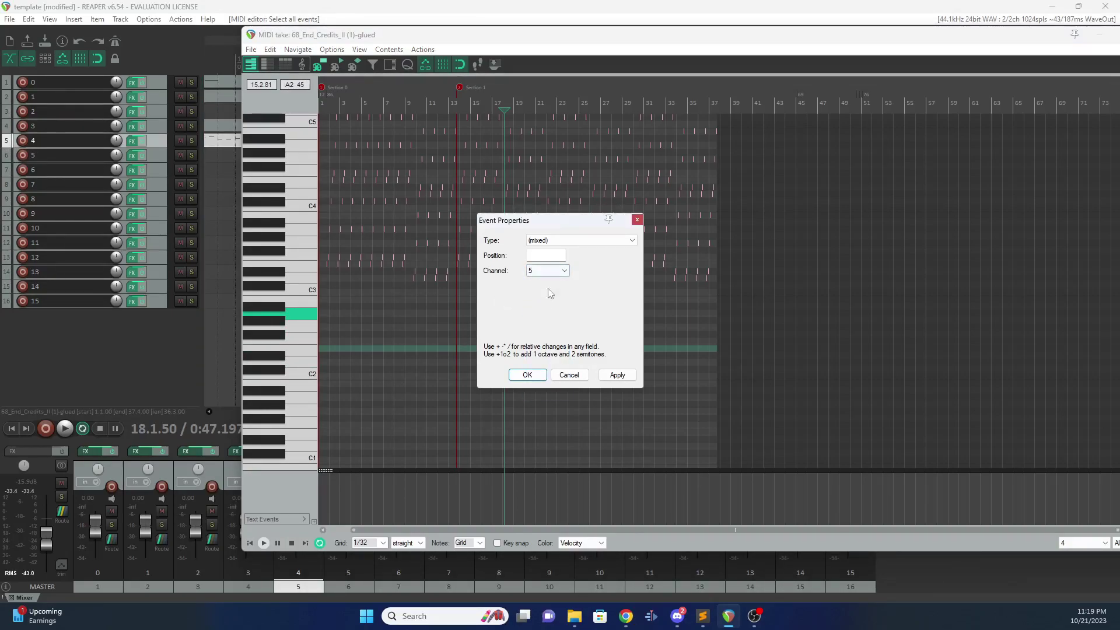
click(617, 375)
click(527, 375)
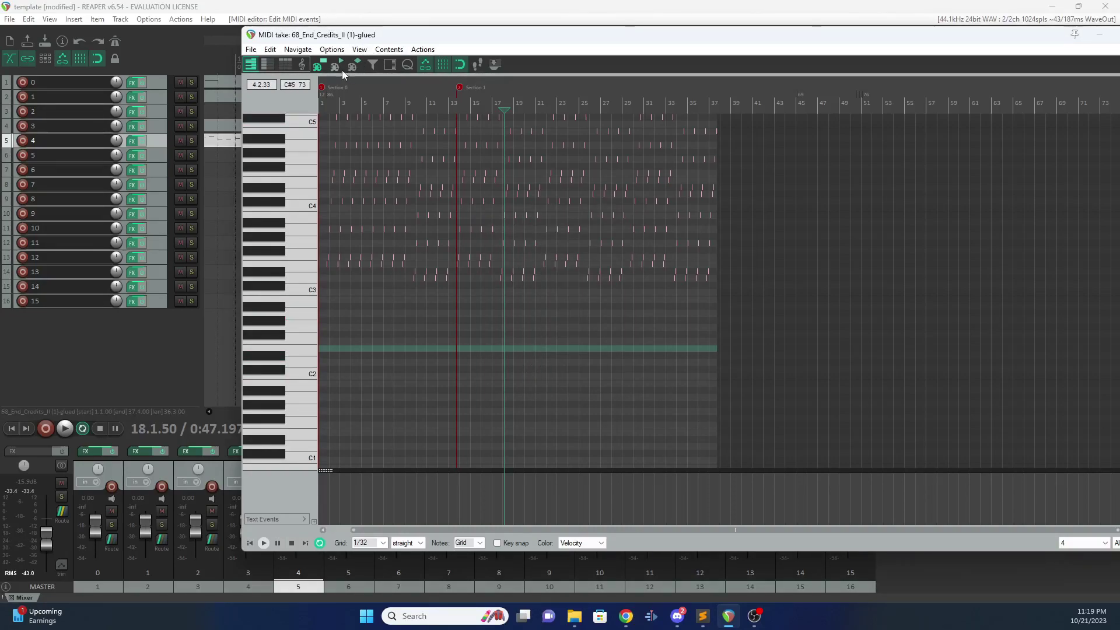
- Switch the lower controller lane to Program and select all events in the take
click(282, 520)
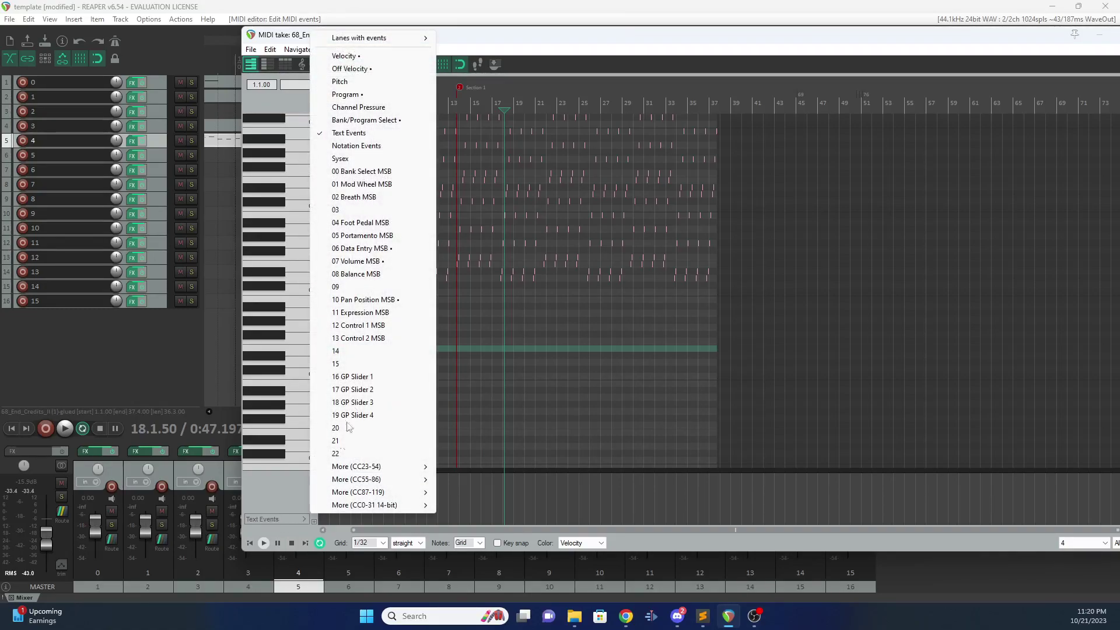
click(261, 501)
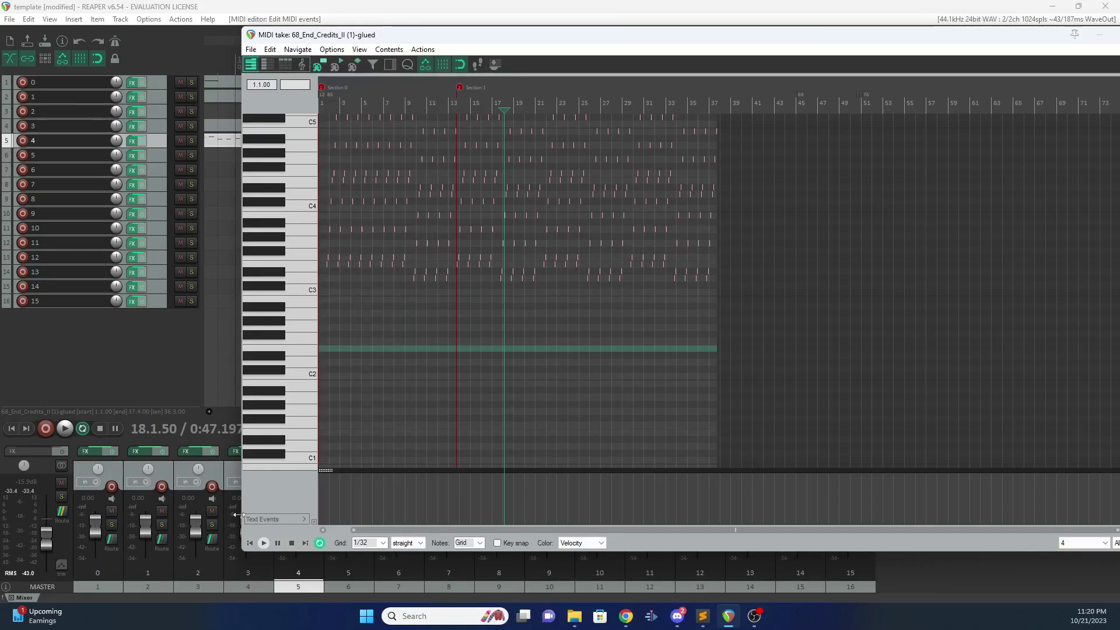
click(293, 520)
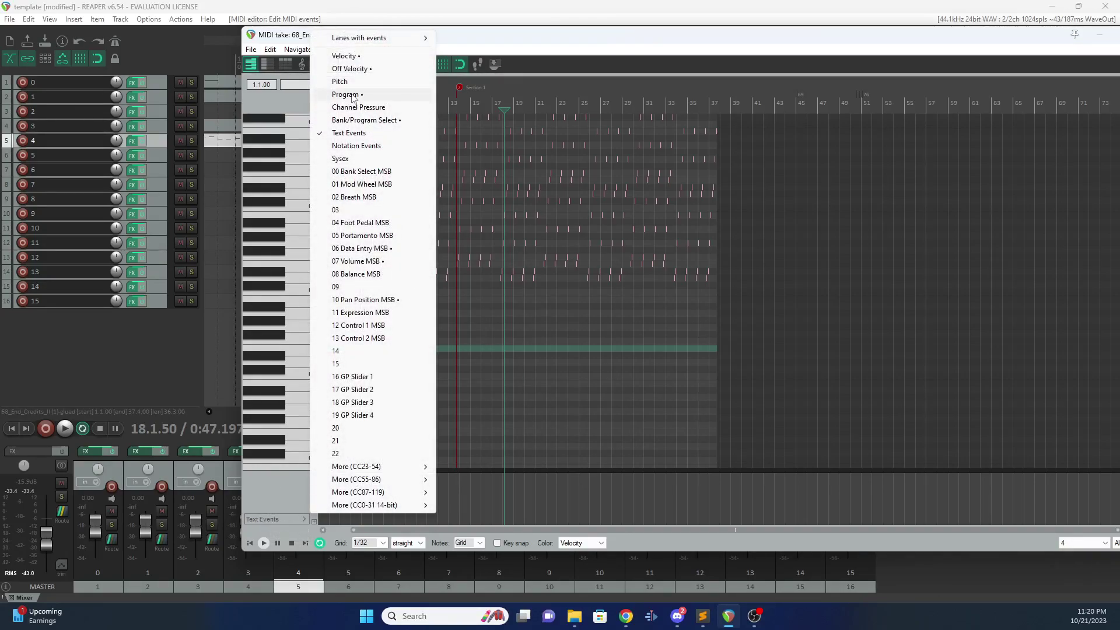
click(353, 95)
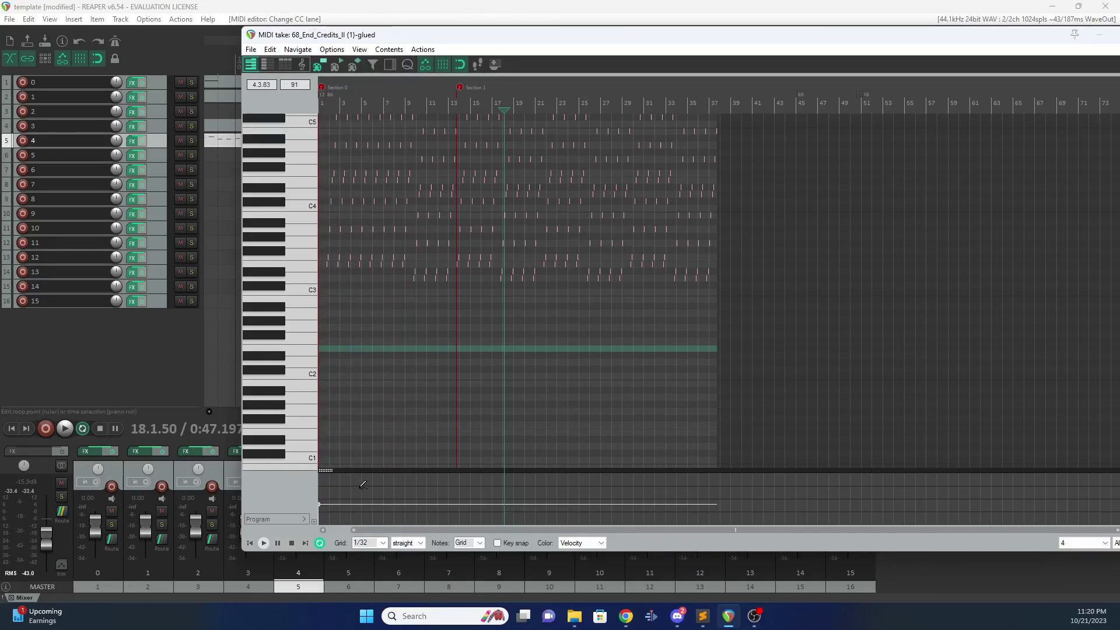
key(ctrl+a)
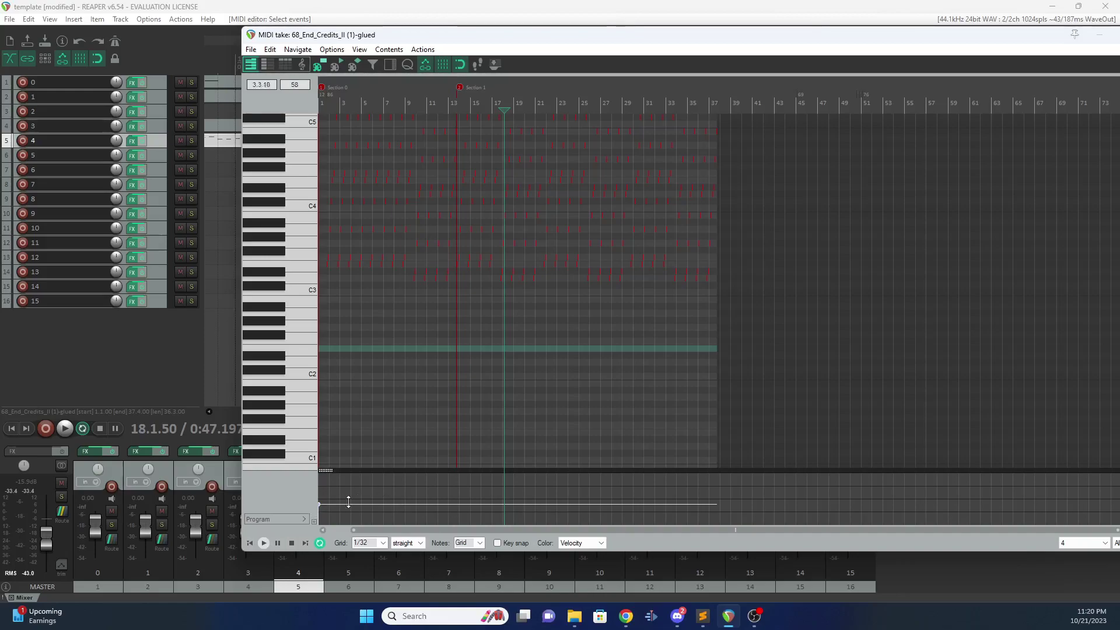
- Change the opening channel 5 program change value from 52 to 4, then leave the editor
right_click(403, 492)
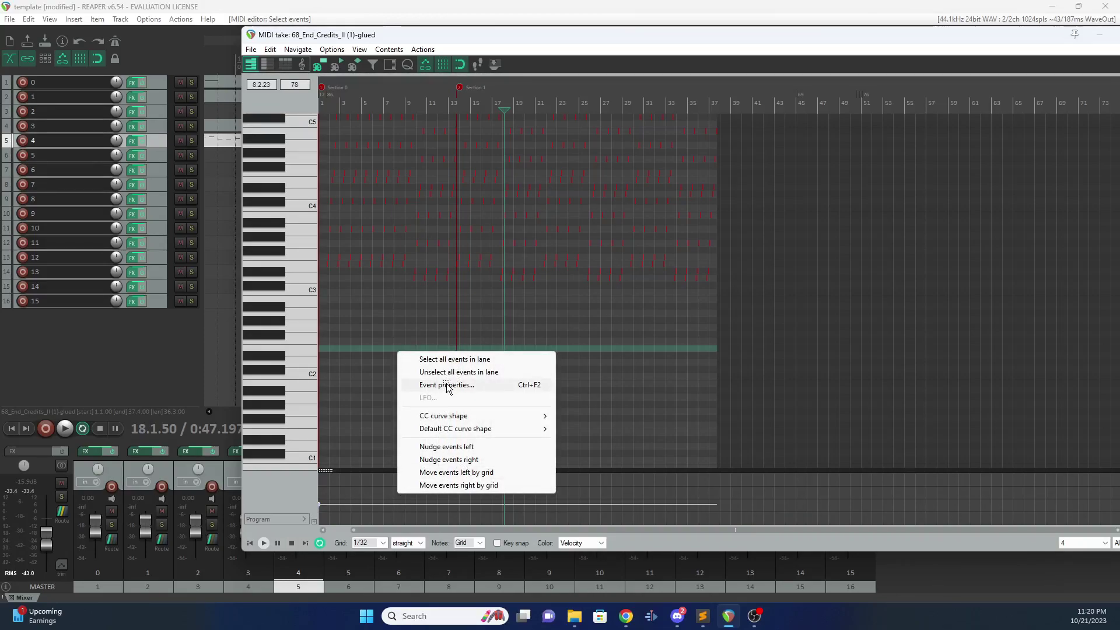
right_click(357, 492)
click(313, 500)
right_click(333, 493)
click(374, 385)
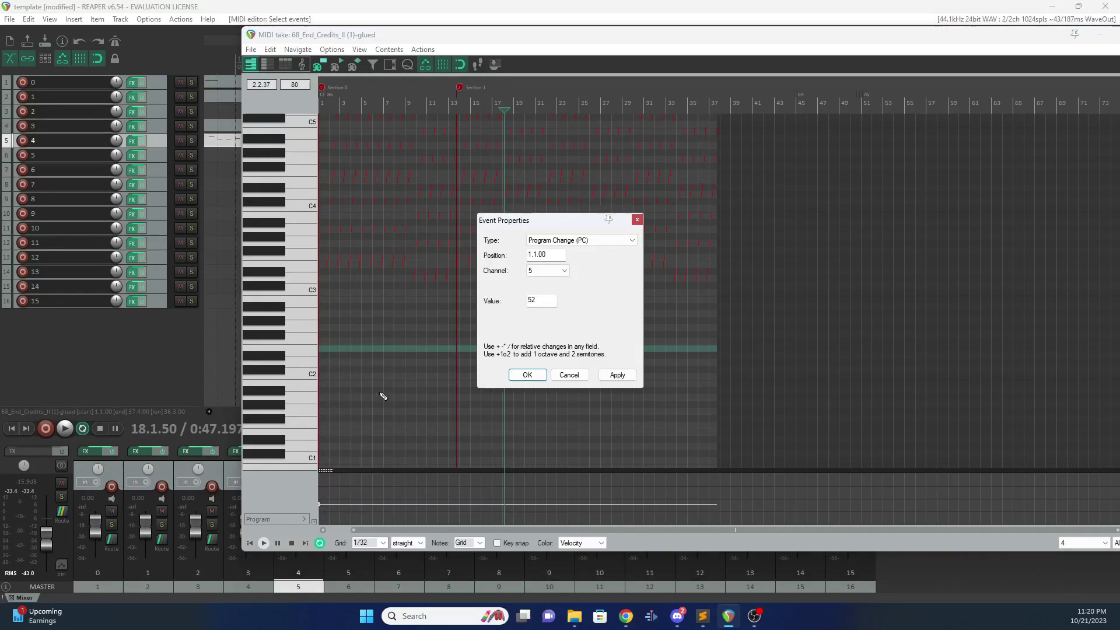
click(530, 271)
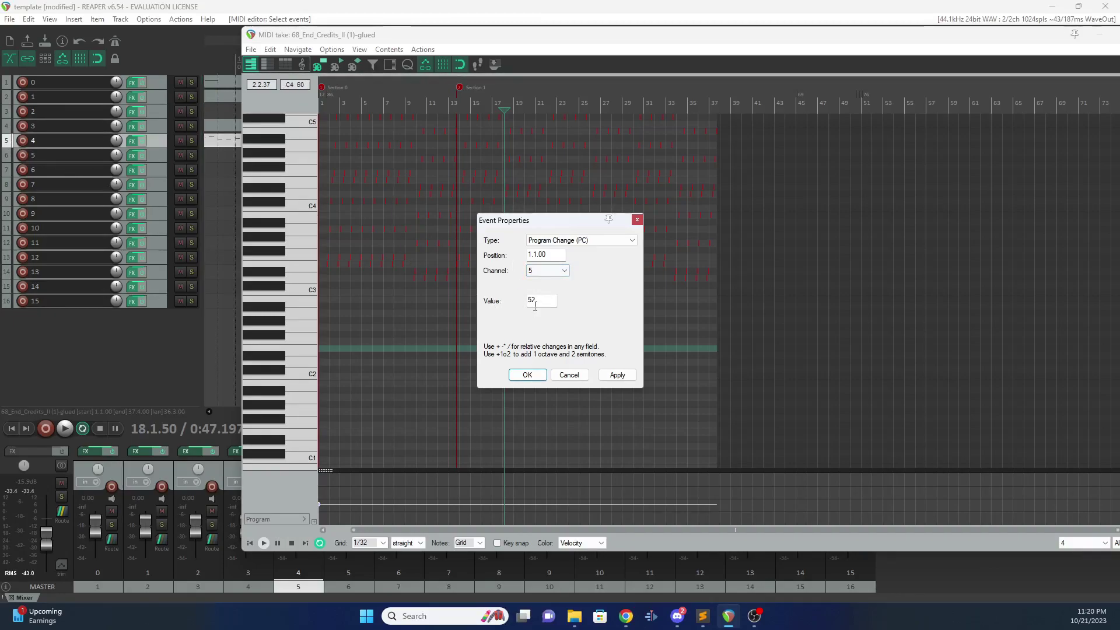
click(532, 273)
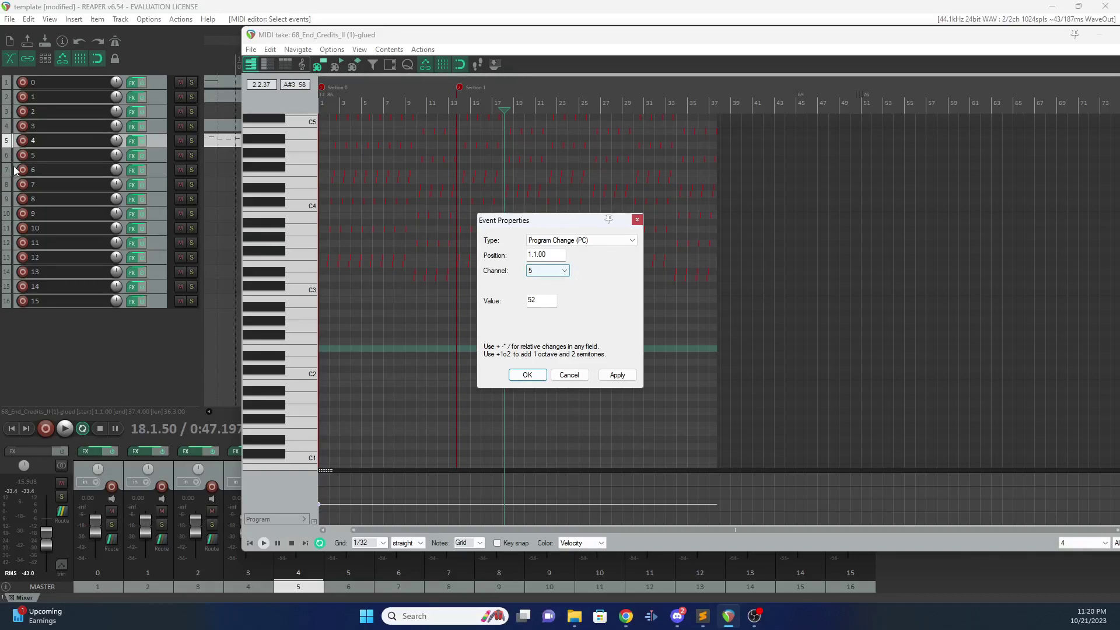
click(532, 273)
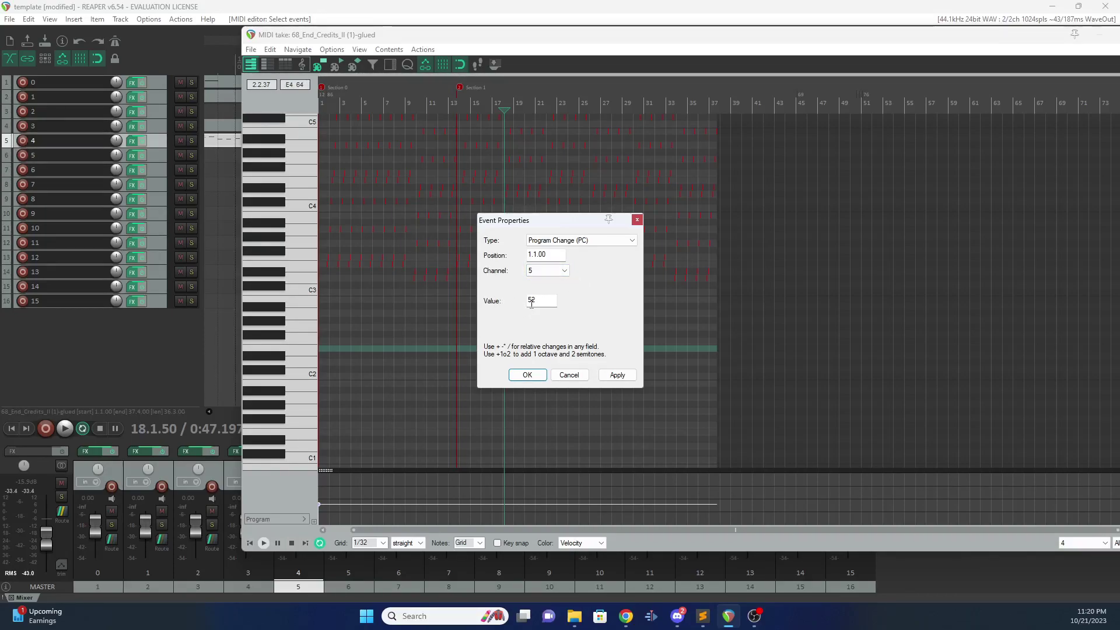
text(45)
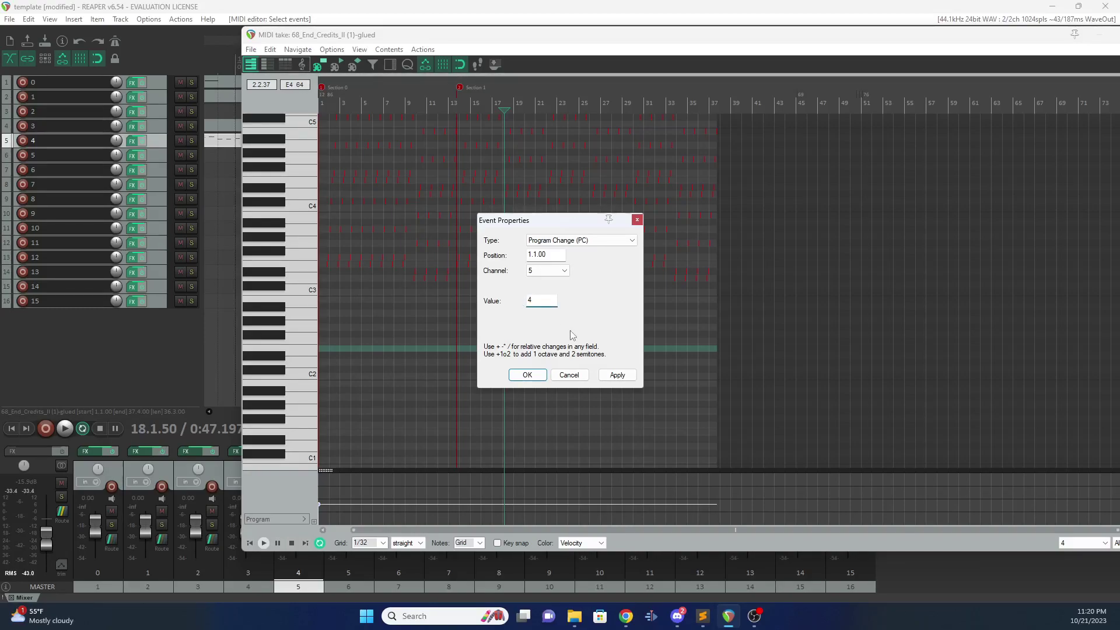
click(616, 375)
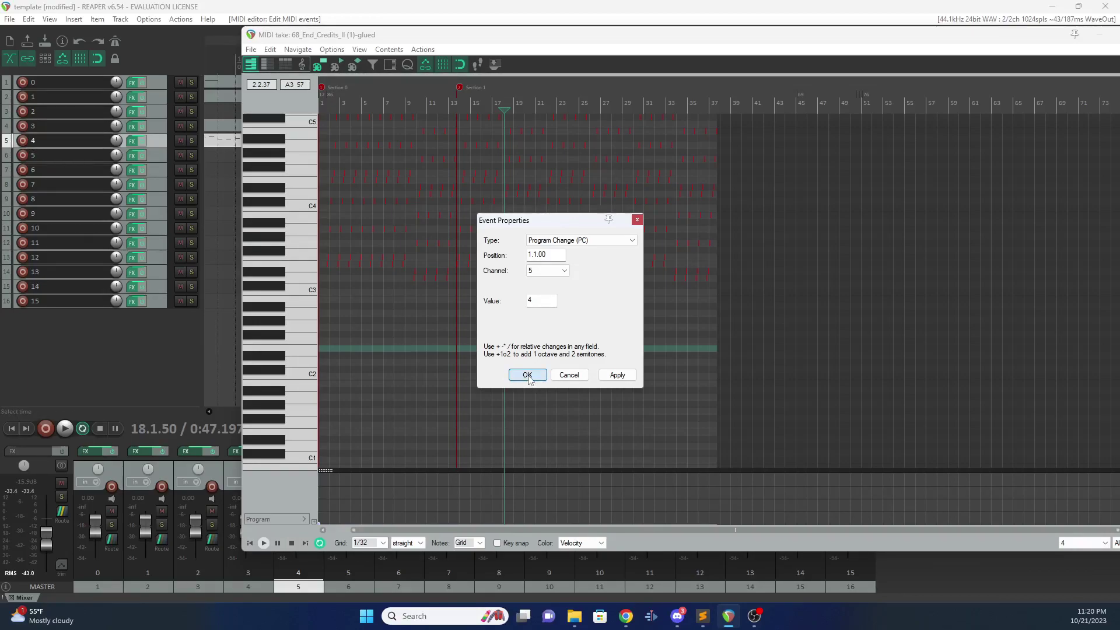
click(527, 375)
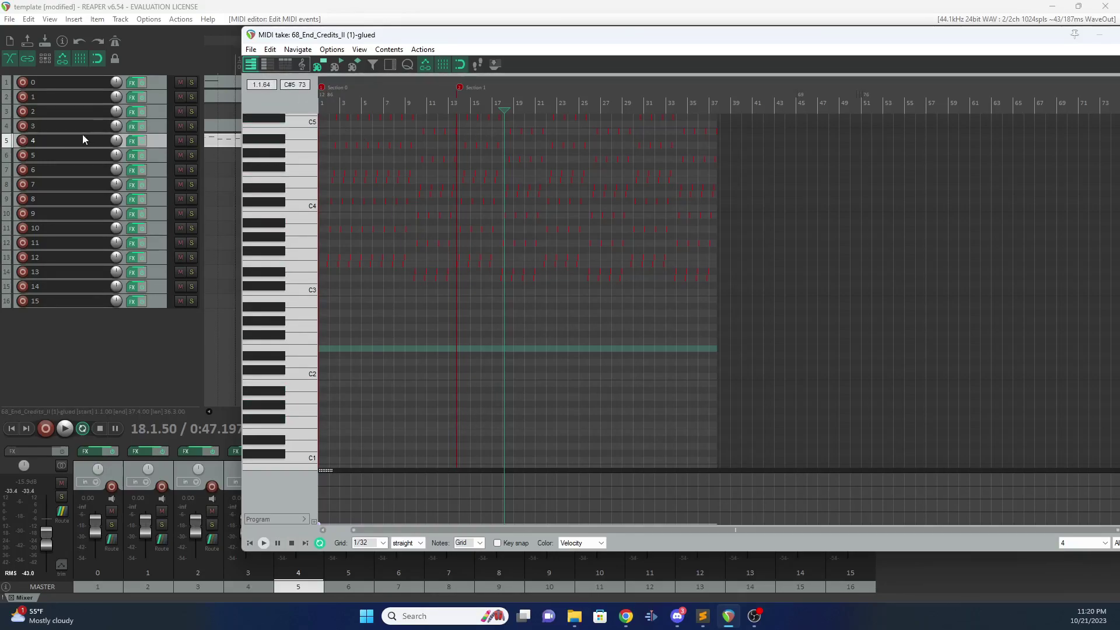
double_click(1025, 41)
- Open the track 3 take and move all its events to MIDI channel 4
click(1011, 40)
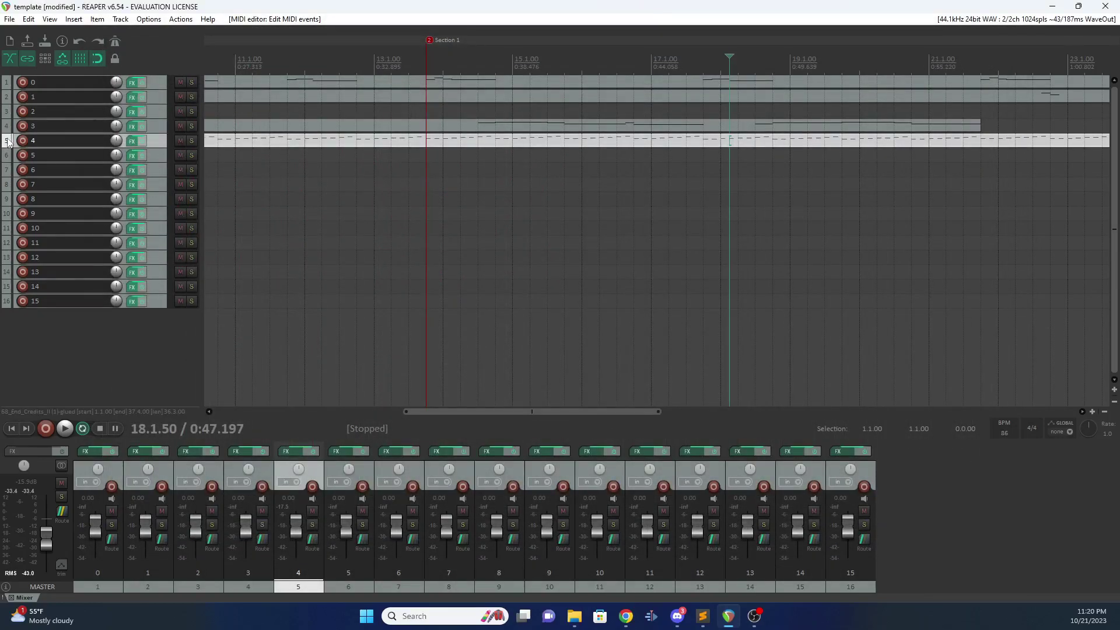
double_click(224, 123)
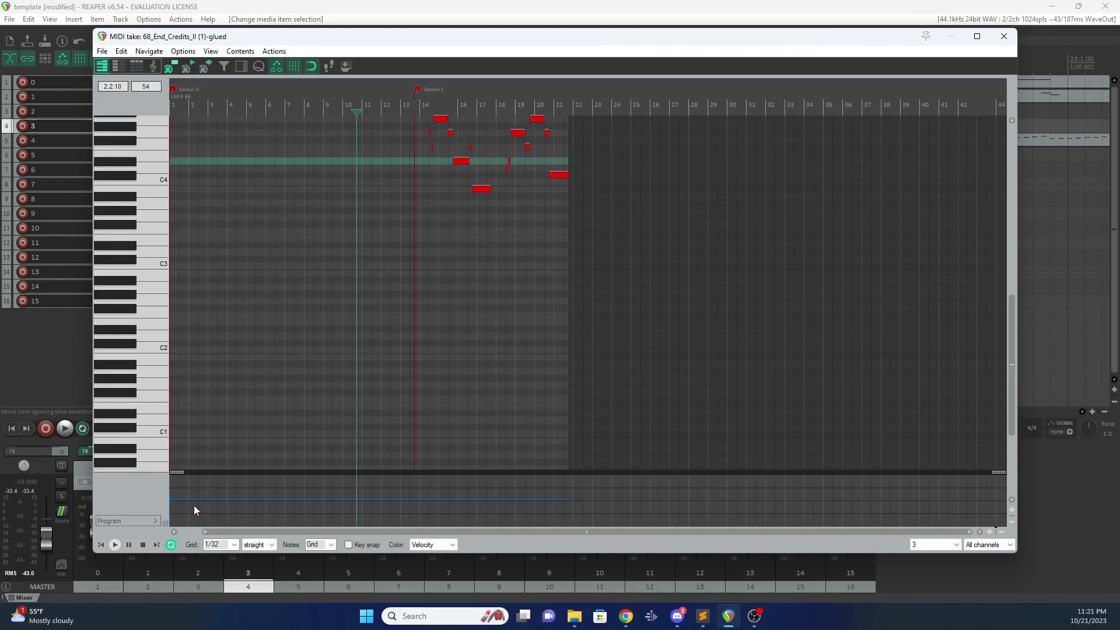
right_click(195, 510)
click(334, 310)
key(ctrl+a)
right_click(437, 198)
click(475, 445)
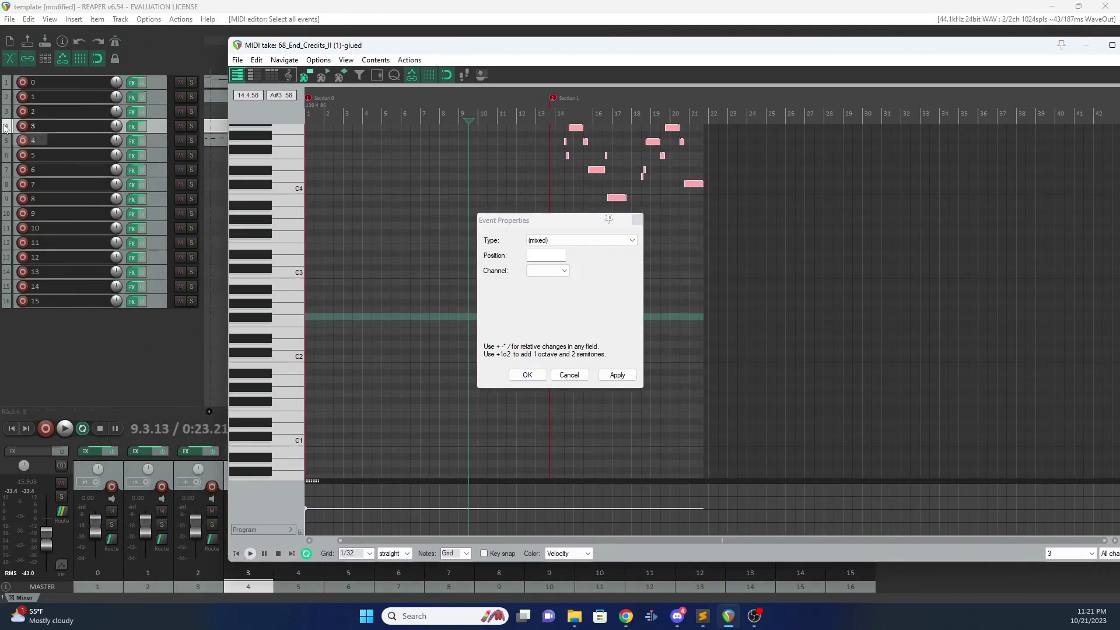
click(547, 270)
click(542, 301)
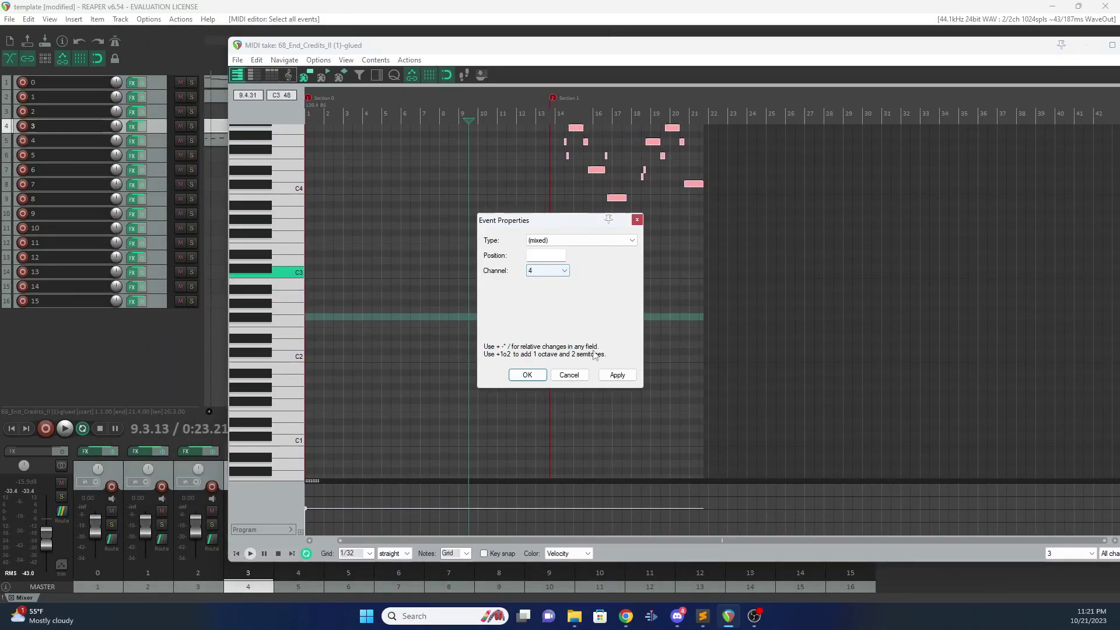
click(617, 375)
click(521, 375)
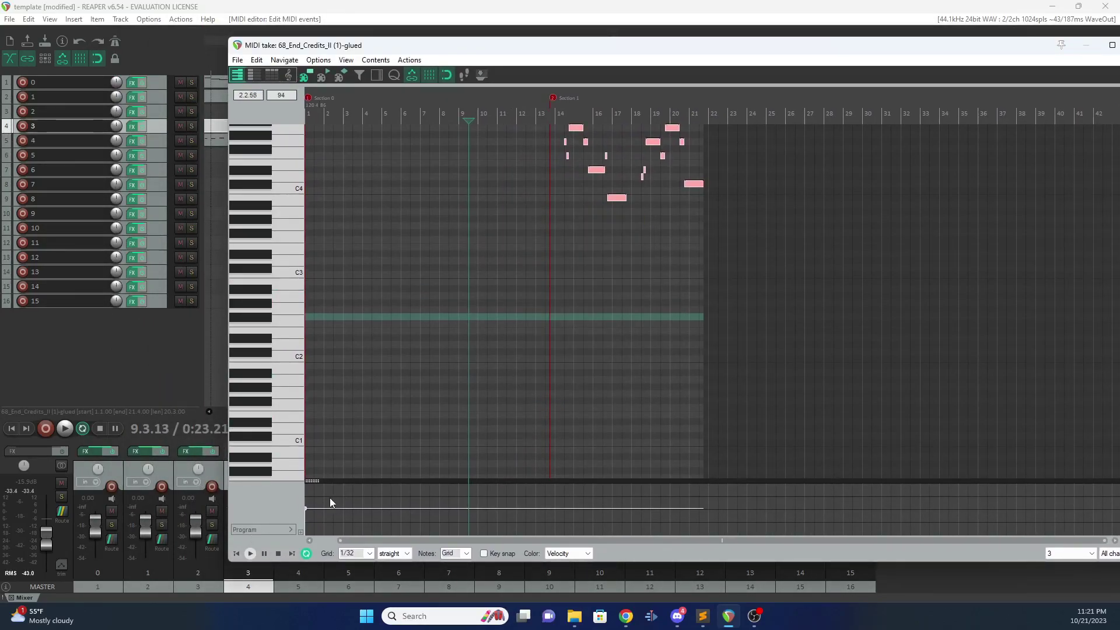
- Set the take's opening program change value to 3
key(ctrl+a)
right_click(386, 494)
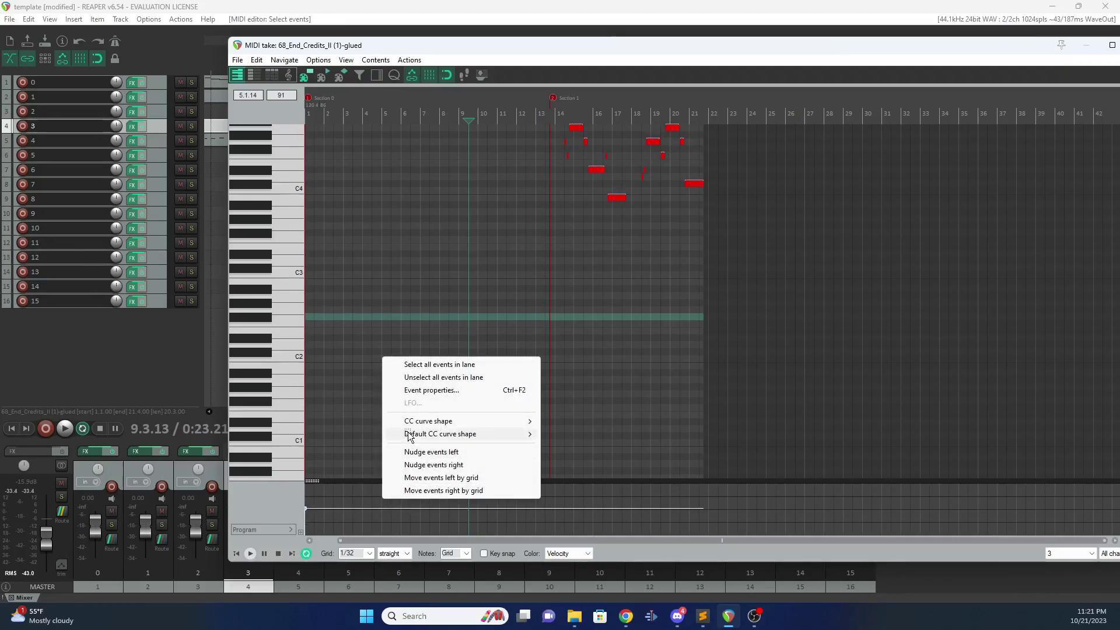
click(415, 390)
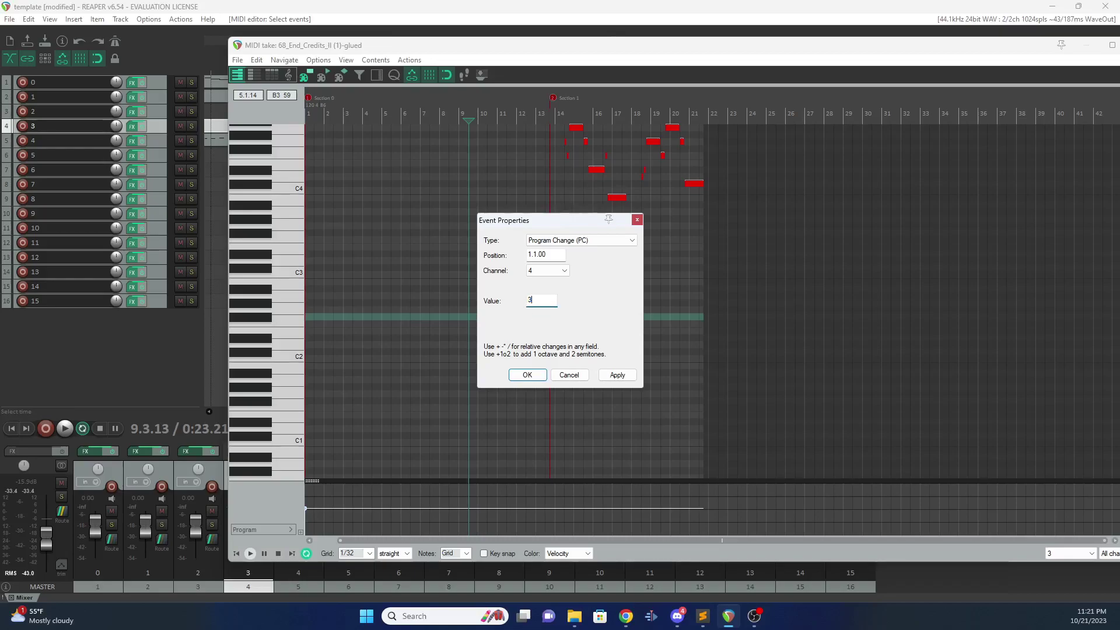
click(527, 374)
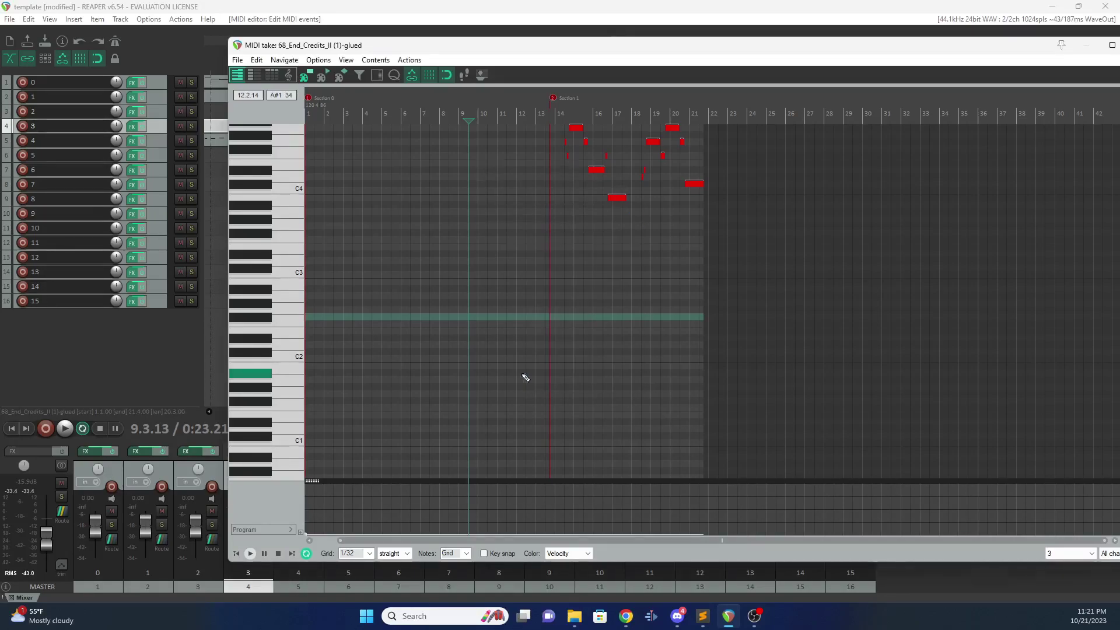
drag(491, 47, 373, 45)
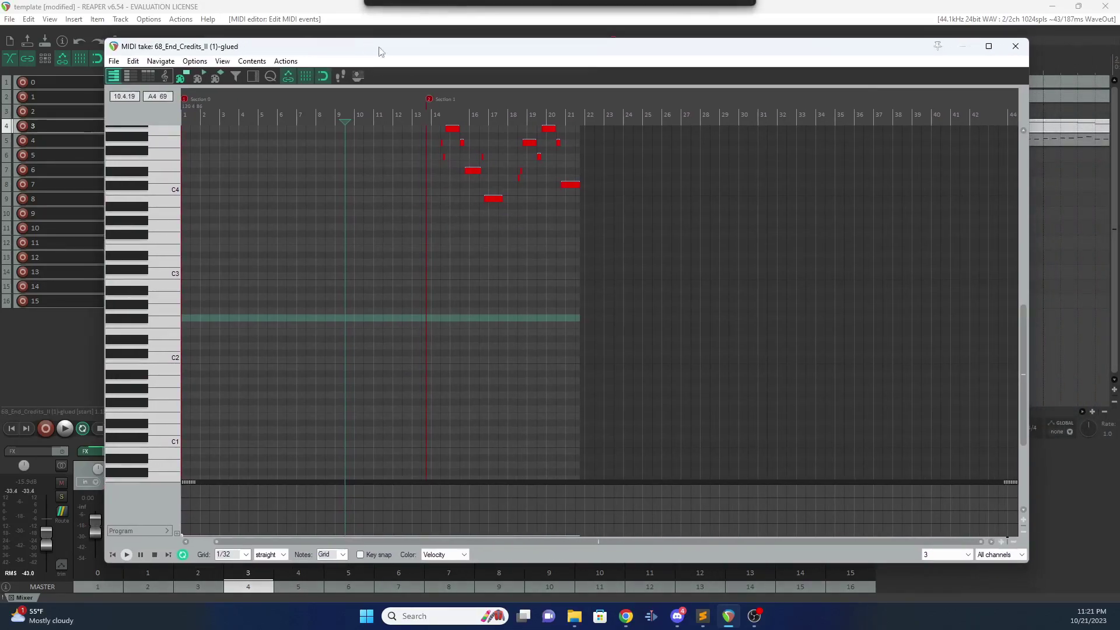
- Open the track 1 take and reassign all its events to MIDI channel 2
click(1021, 45)
click(251, 99)
double_click(251, 100)
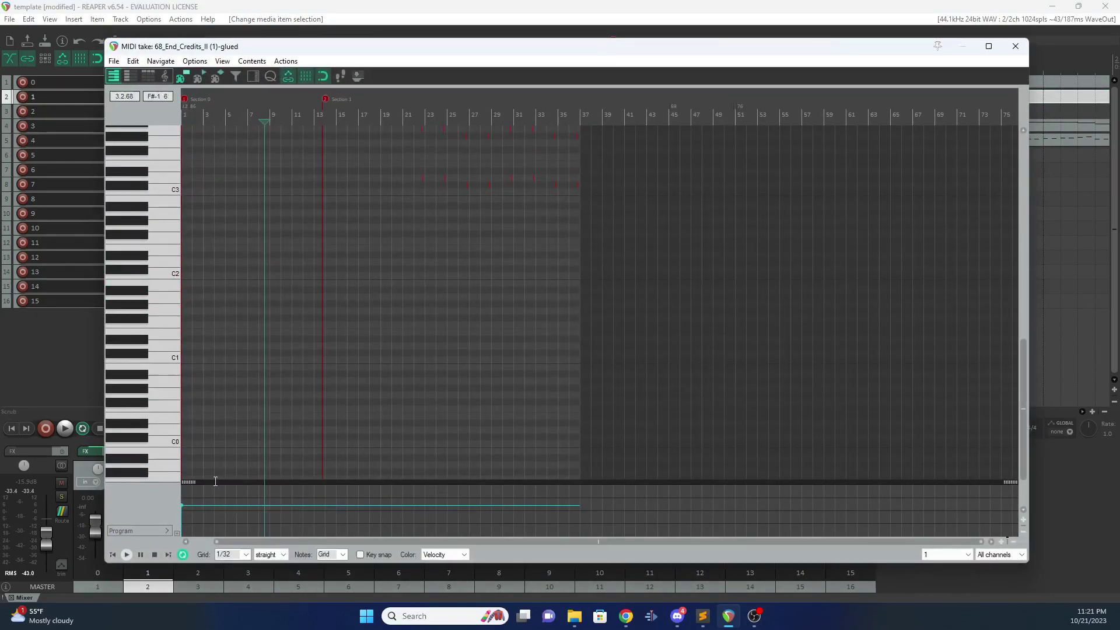
key(ctrl+a)
right_click(375, 260)
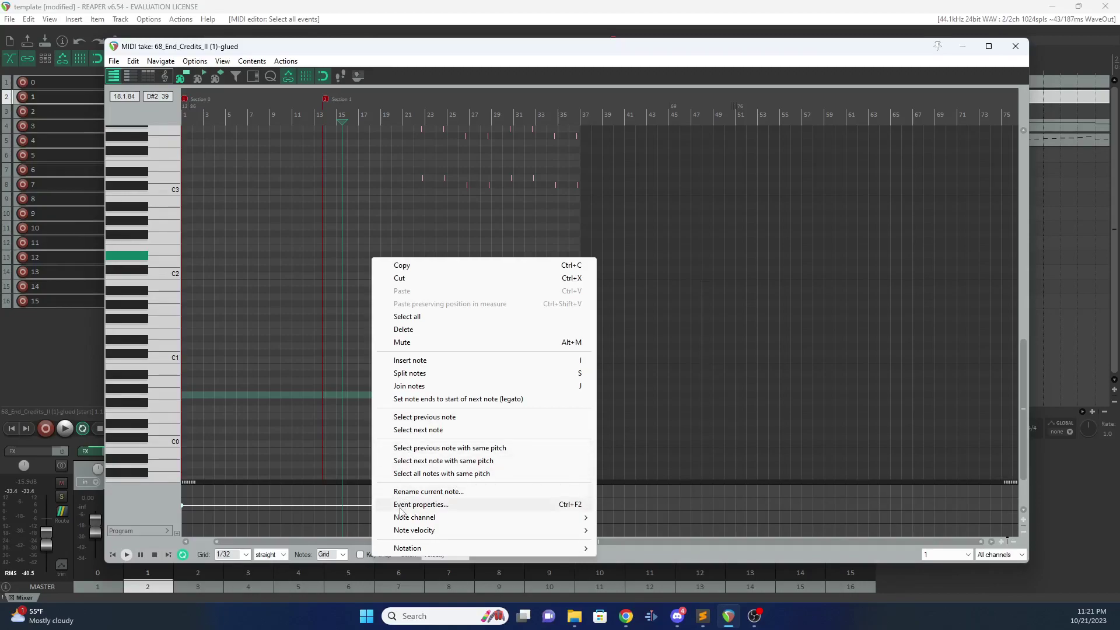
click(426, 504)
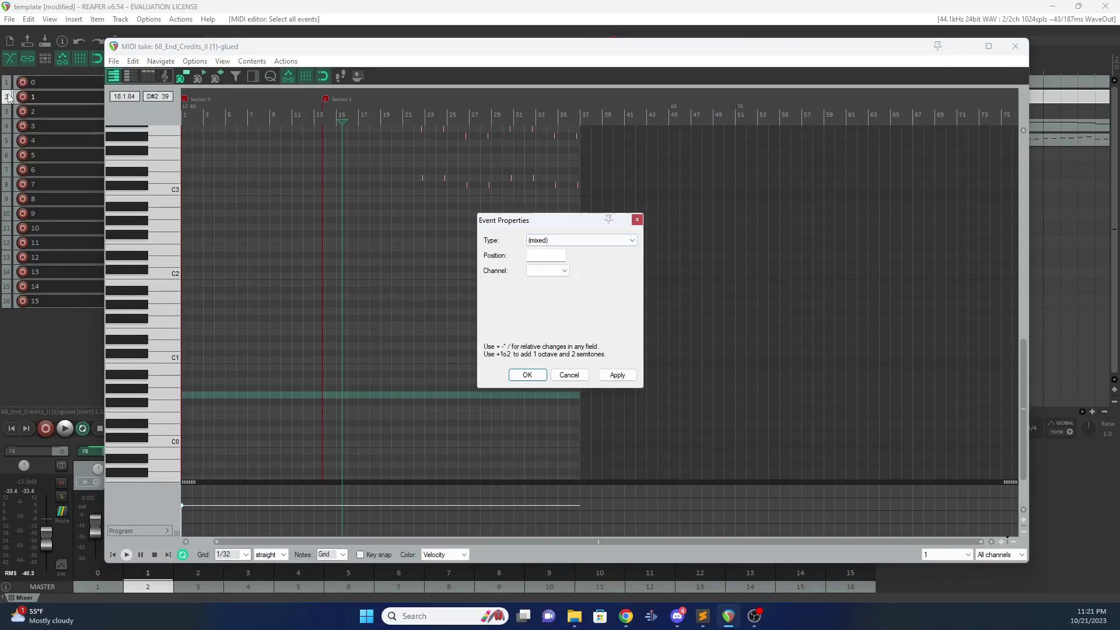
click(538, 272)
click(533, 282)
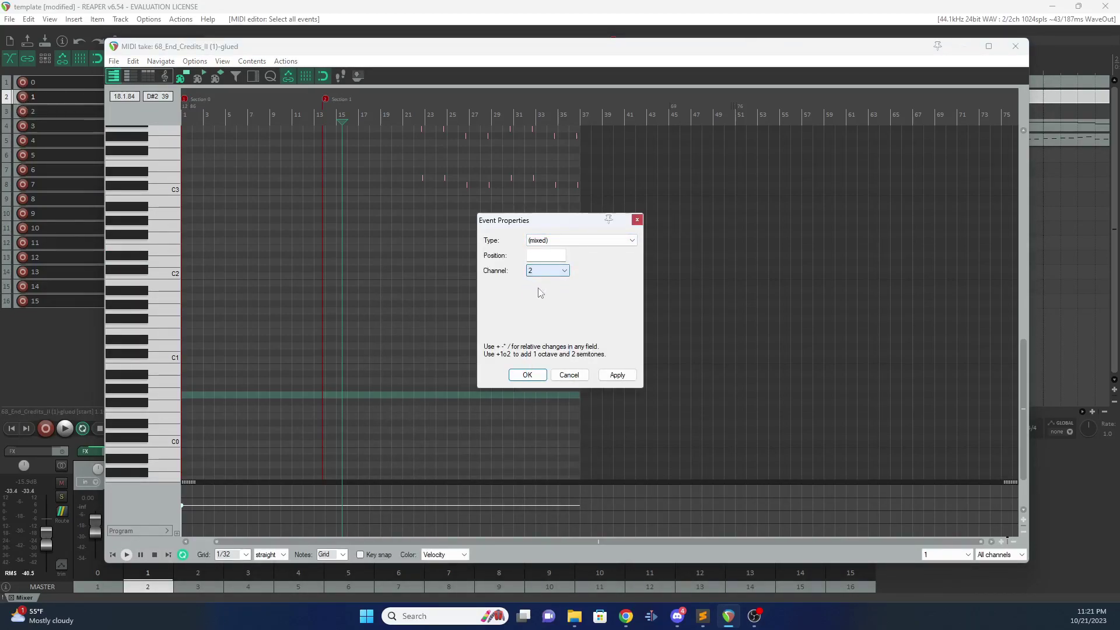
click(617, 376)
click(525, 376)
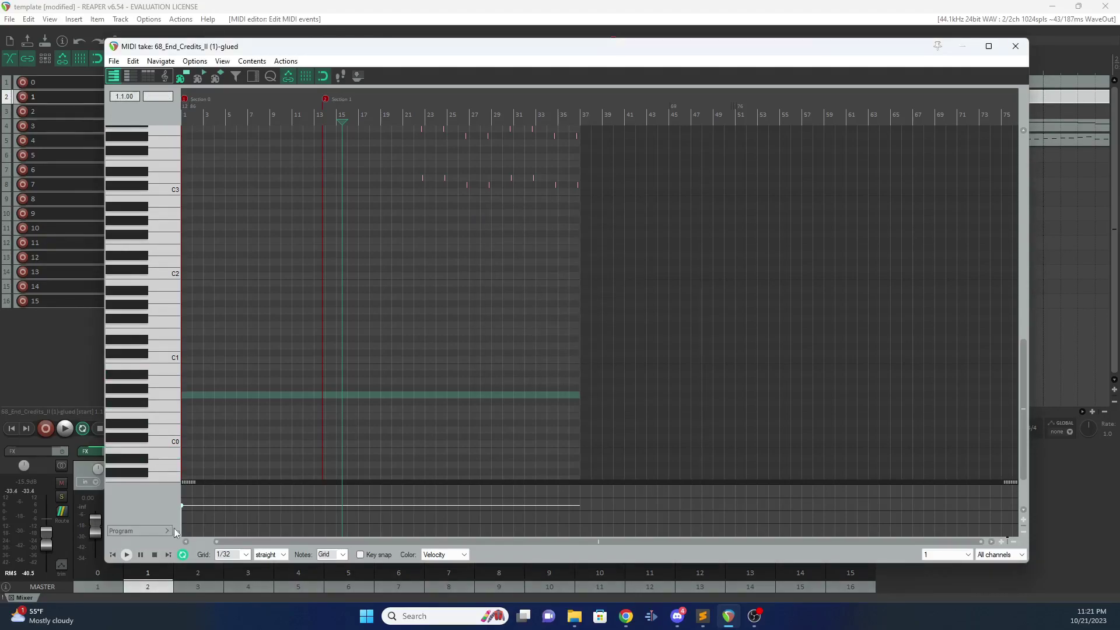
- Set the take's opening program change value to 1
right_click(252, 511)
click(289, 404)
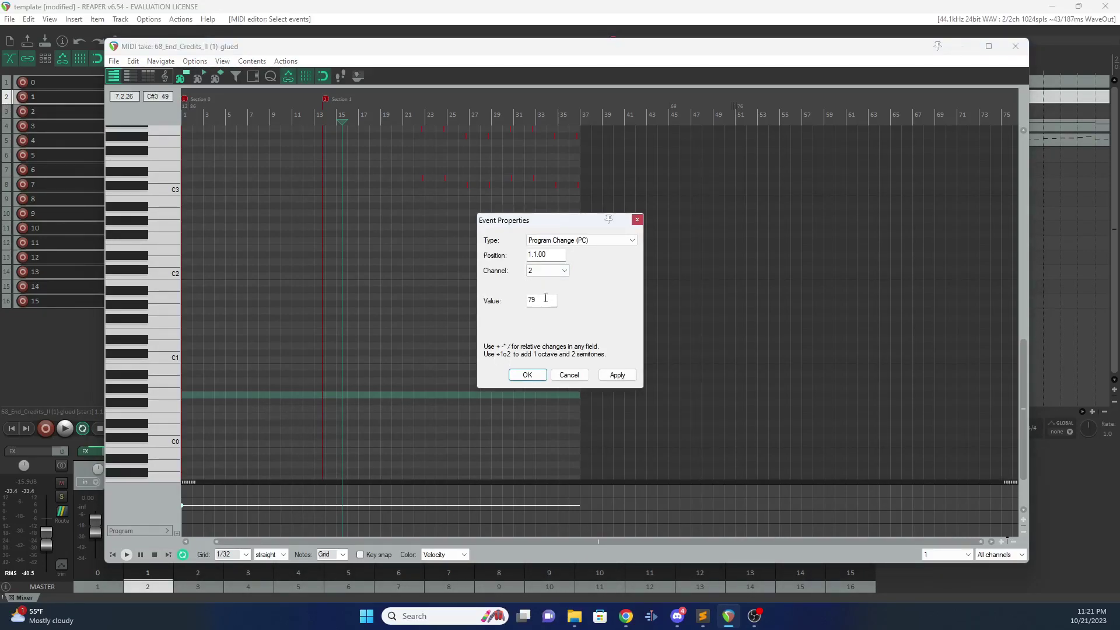
text(1)
click(601, 375)
click(528, 374)
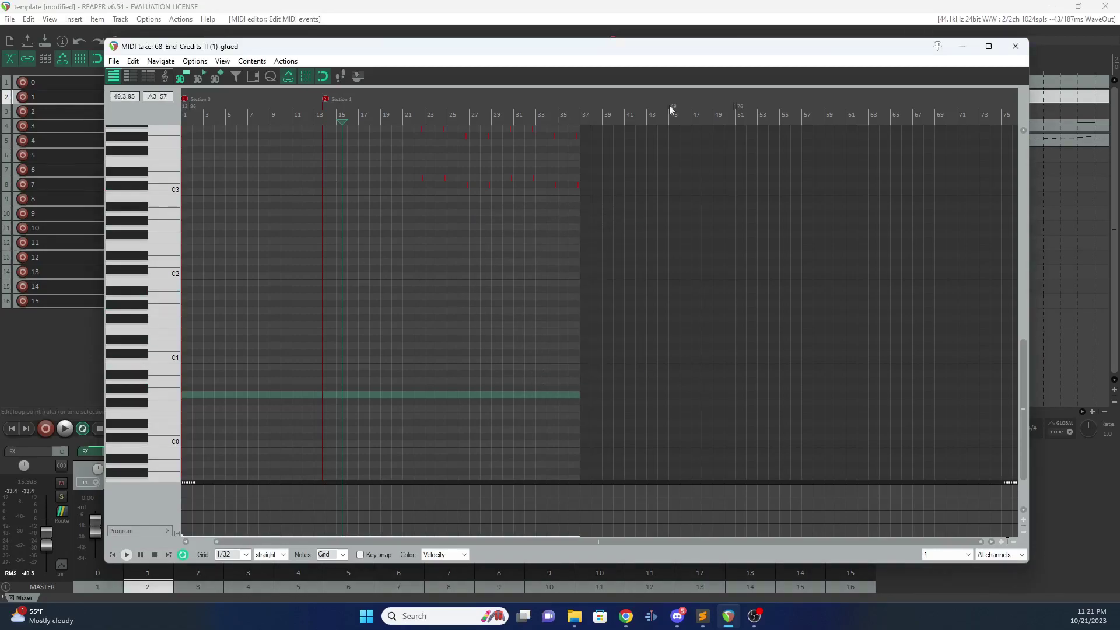
- Open the first track's take and set the MIDI channel of all its events in Event properties
click(1016, 46)
double_click(246, 86)
key(ctrl+a)
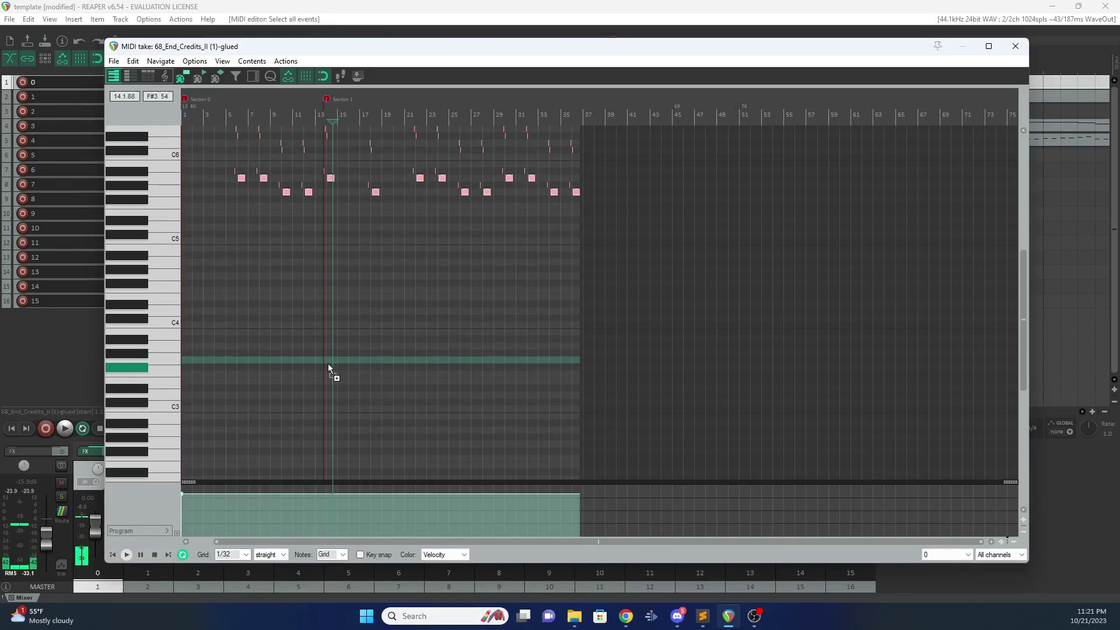
right_click(333, 208)
click(369, 455)
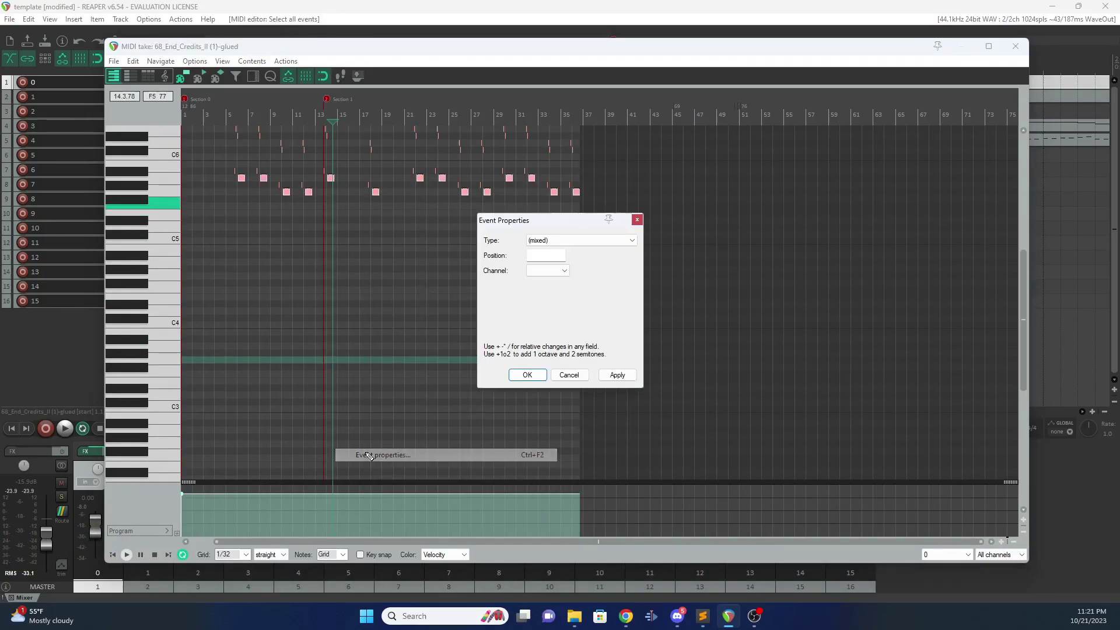
click(534, 270)
click(543, 282)
click(617, 374)
click(528, 376)
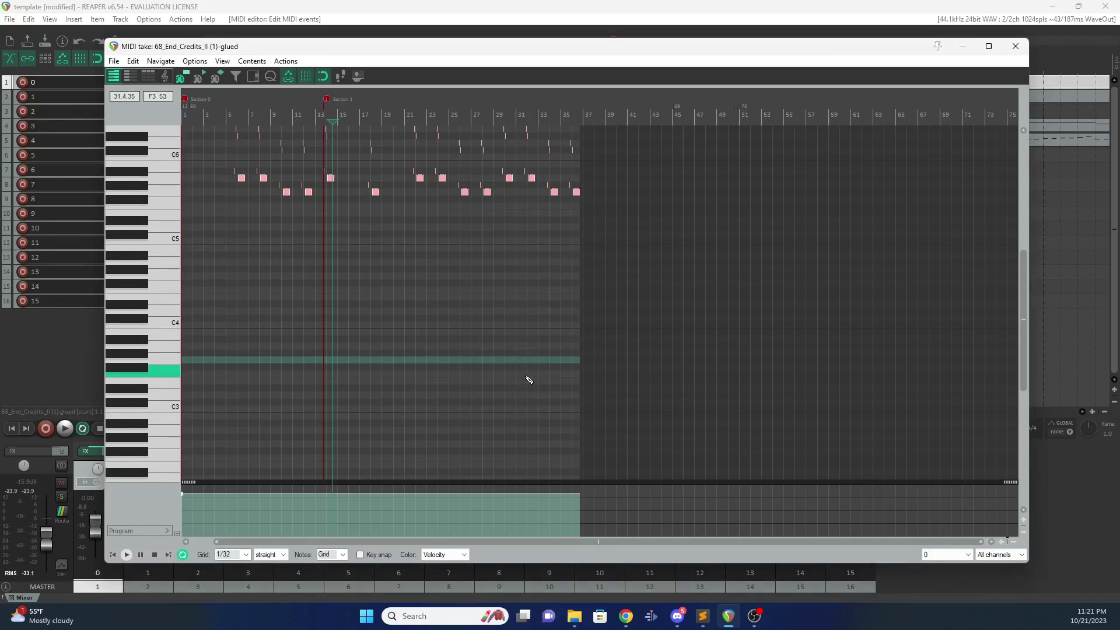
- Change the opening program change value from 107 to 0 and close the MIDI editor
right_click(244, 517)
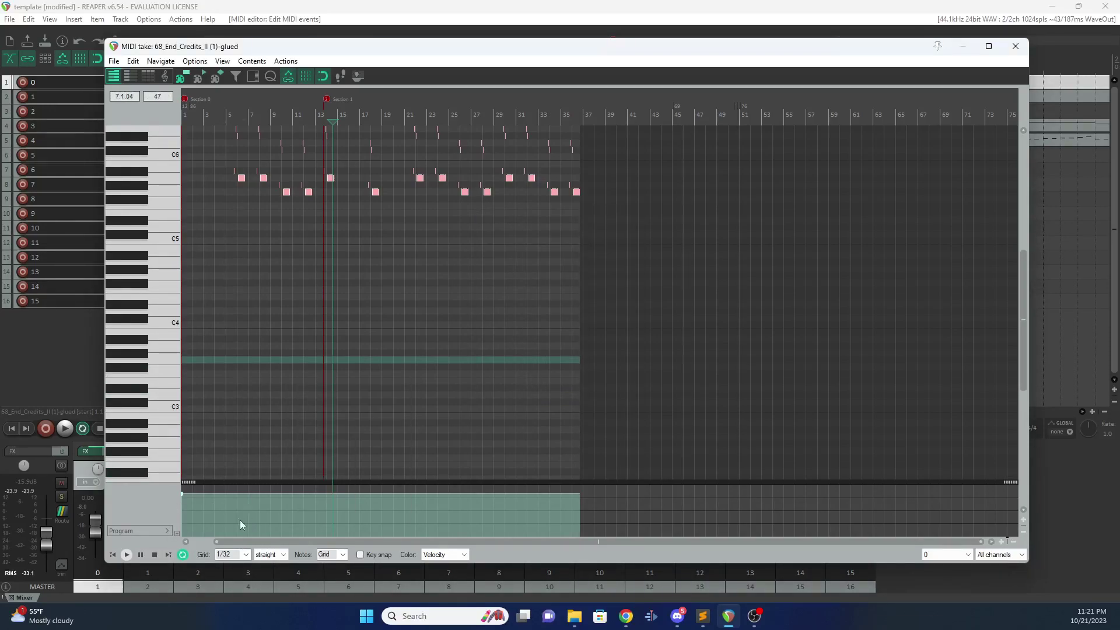
click(245, 517)
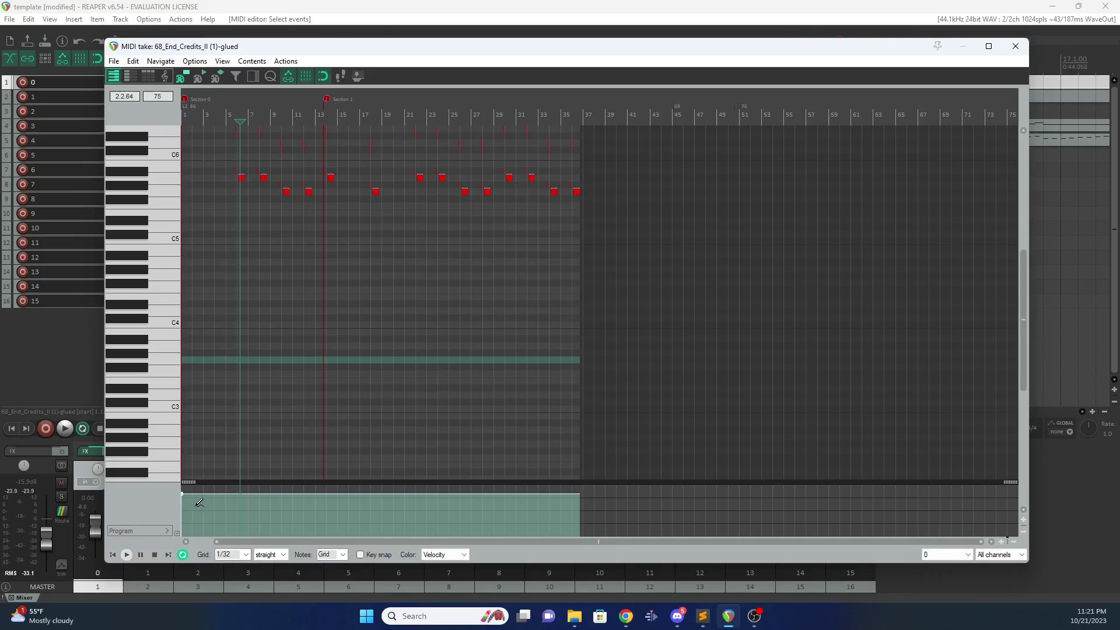
right_click(197, 502)
click(282, 392)
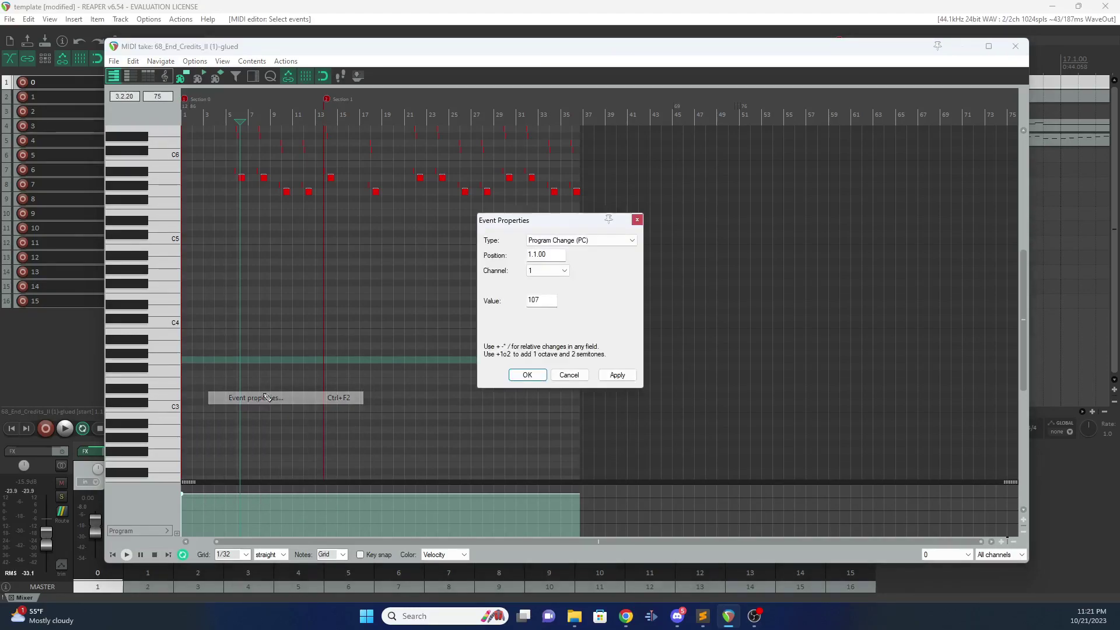
double_click(530, 301)
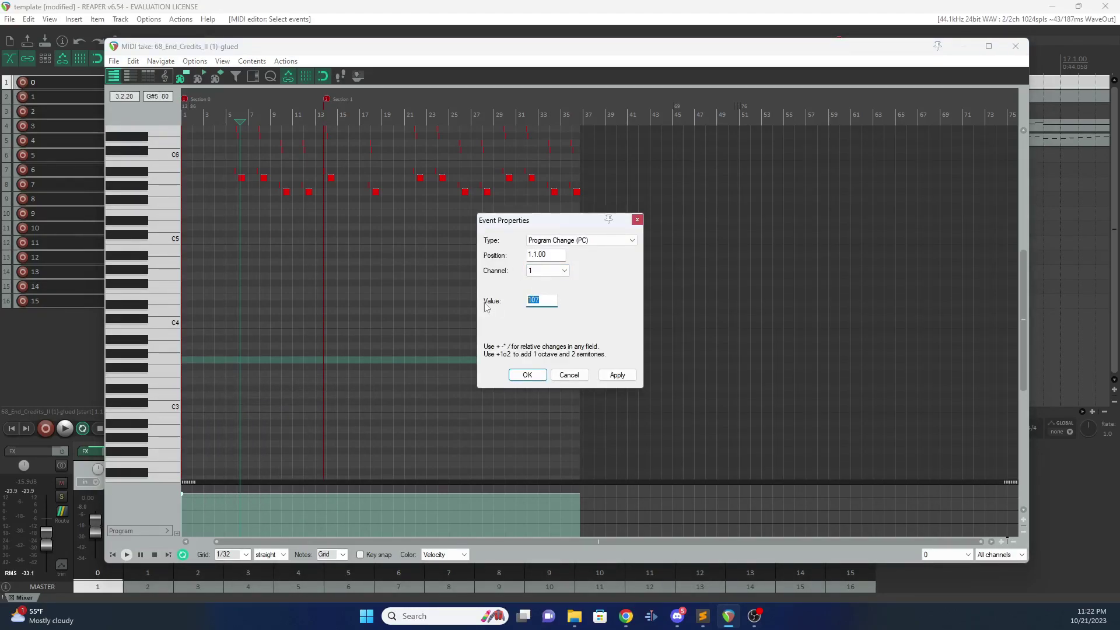
click(618, 375)
click(527, 374)
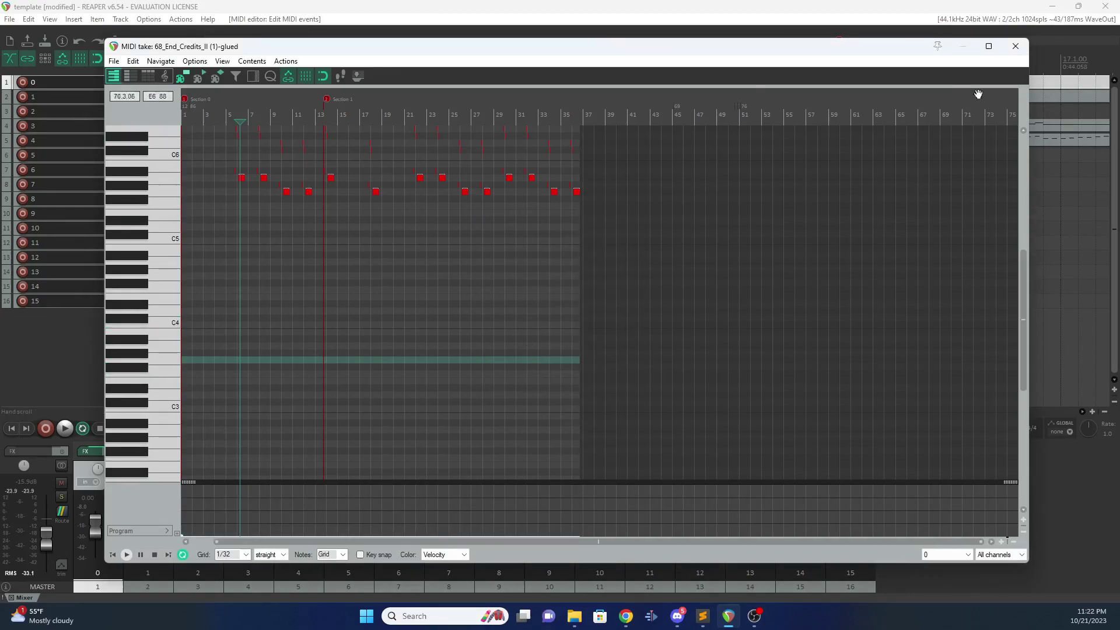
click(1016, 46)
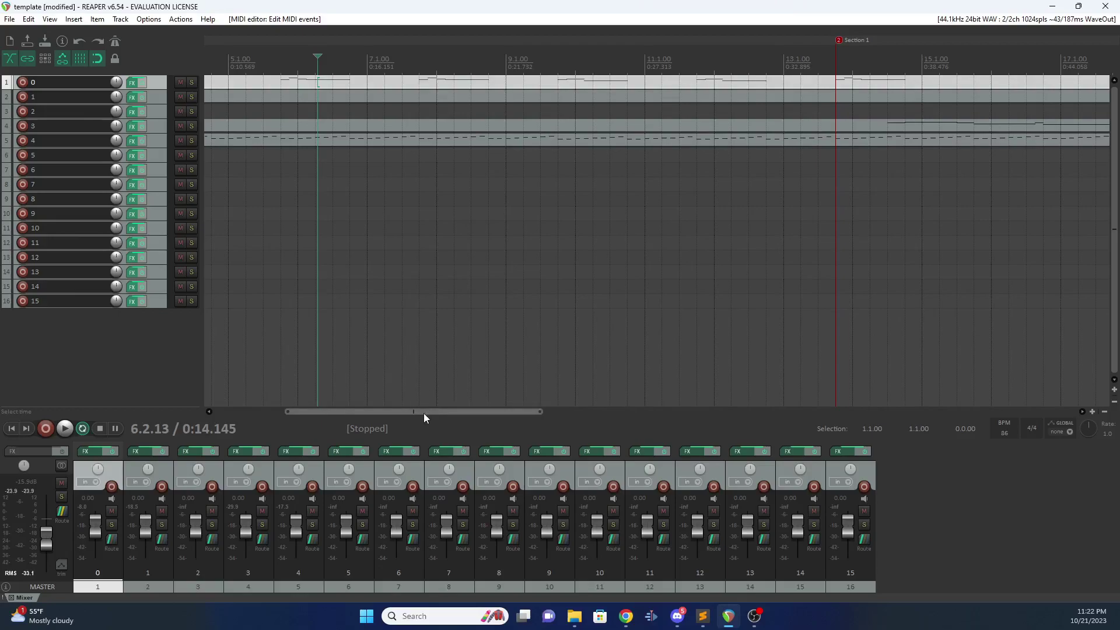
drag(413, 412, 160, 378)
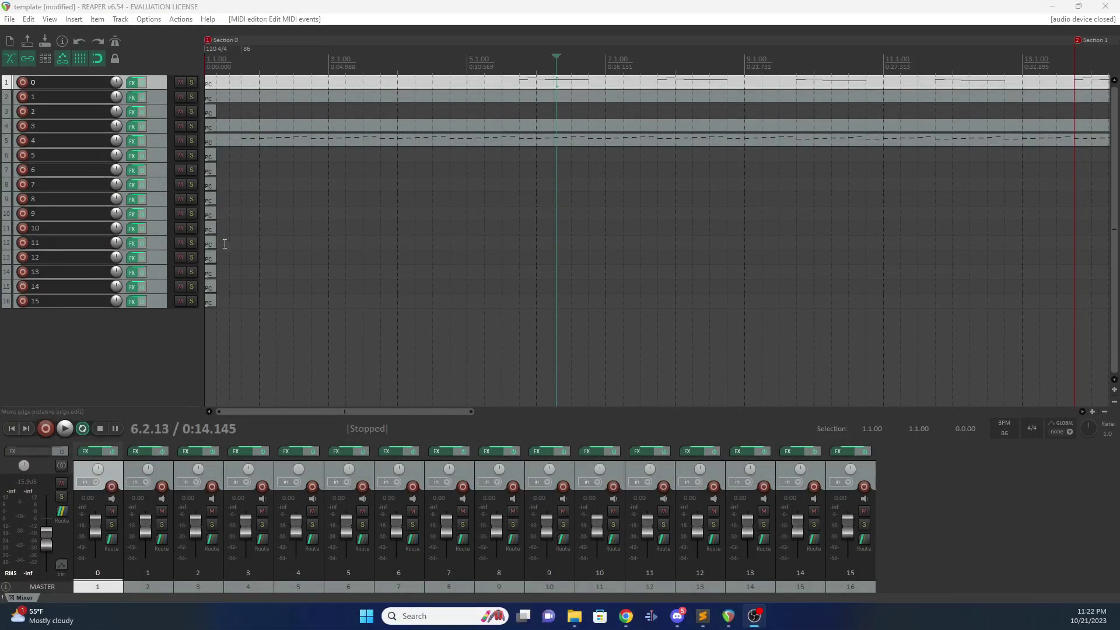
- Reopen track 4's 68_End_Credits_II (1)-glued MIDI item and show the Lanes with events list
double_click(231, 141)
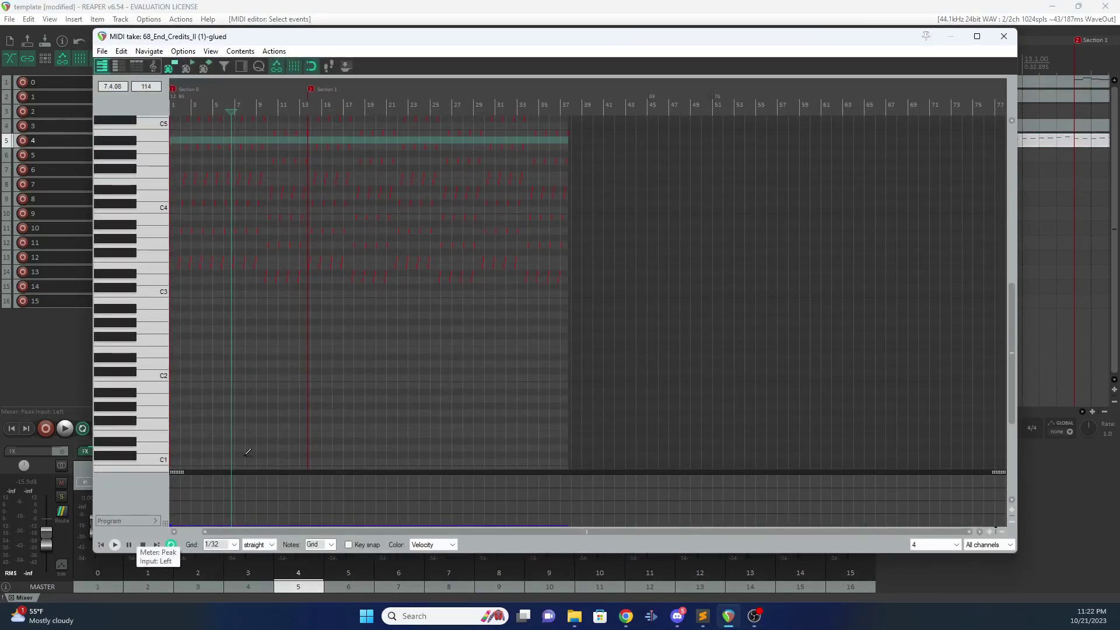
click(1005, 38)
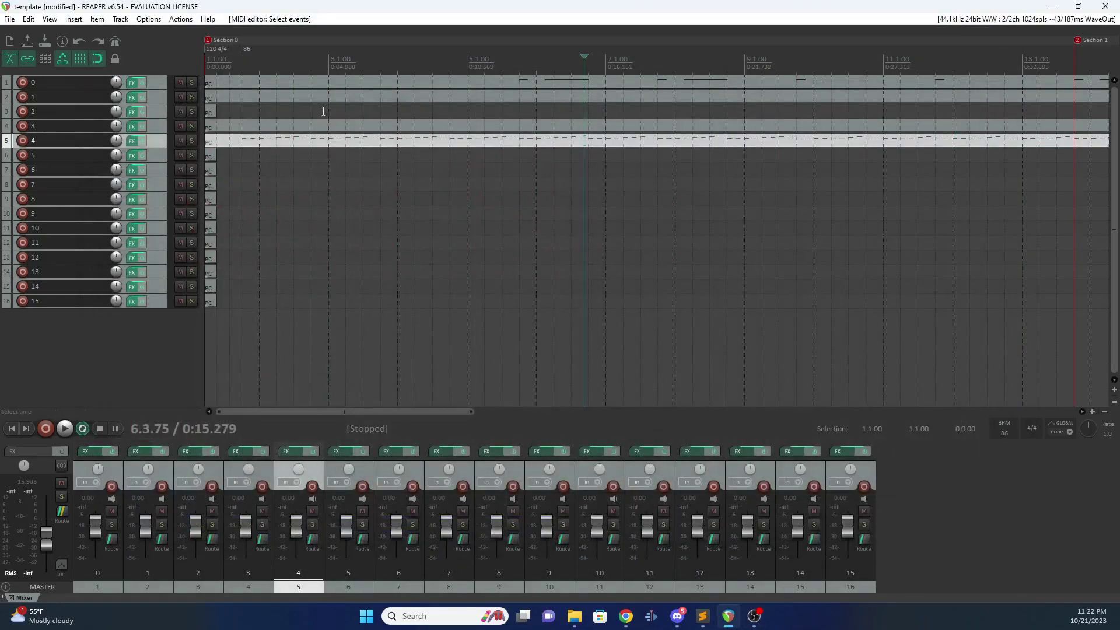
double_click(238, 150)
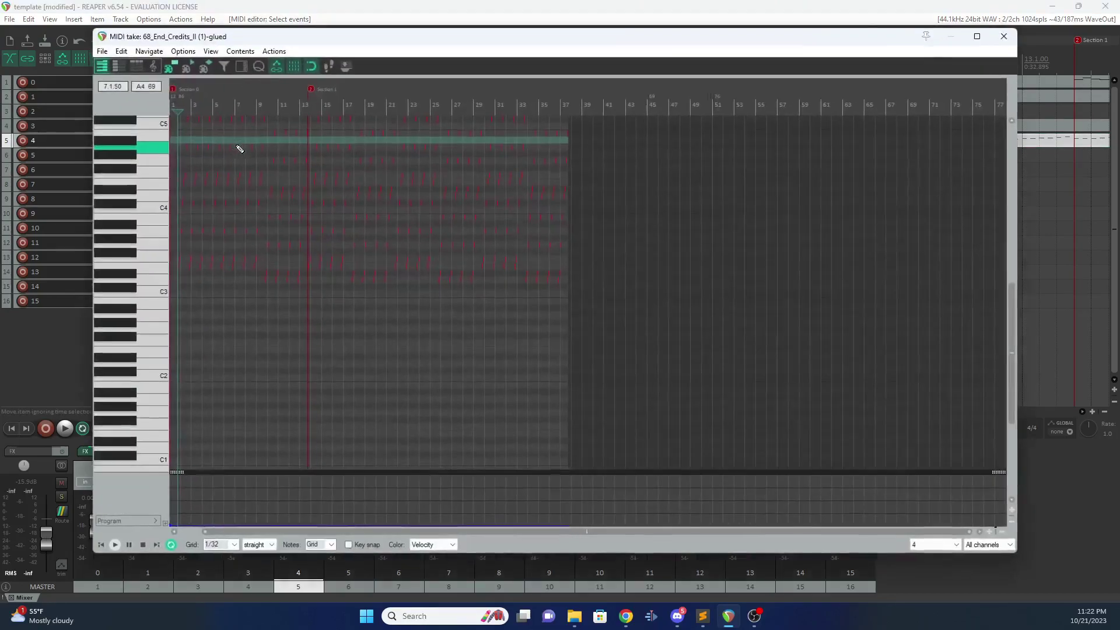
click(120, 522)
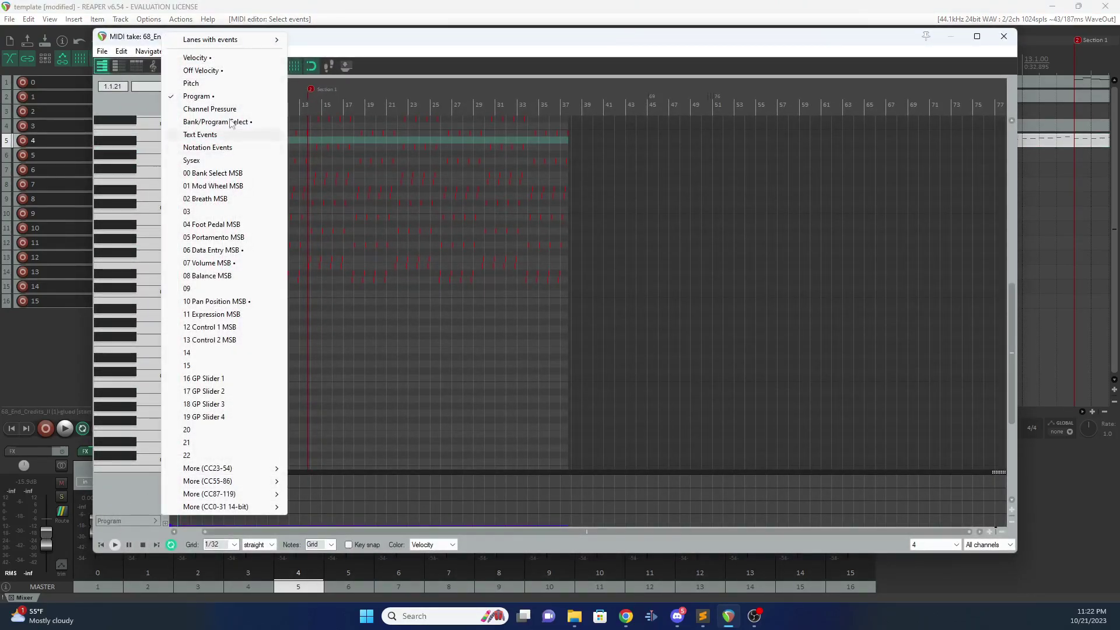
mouse_move(282, 40)
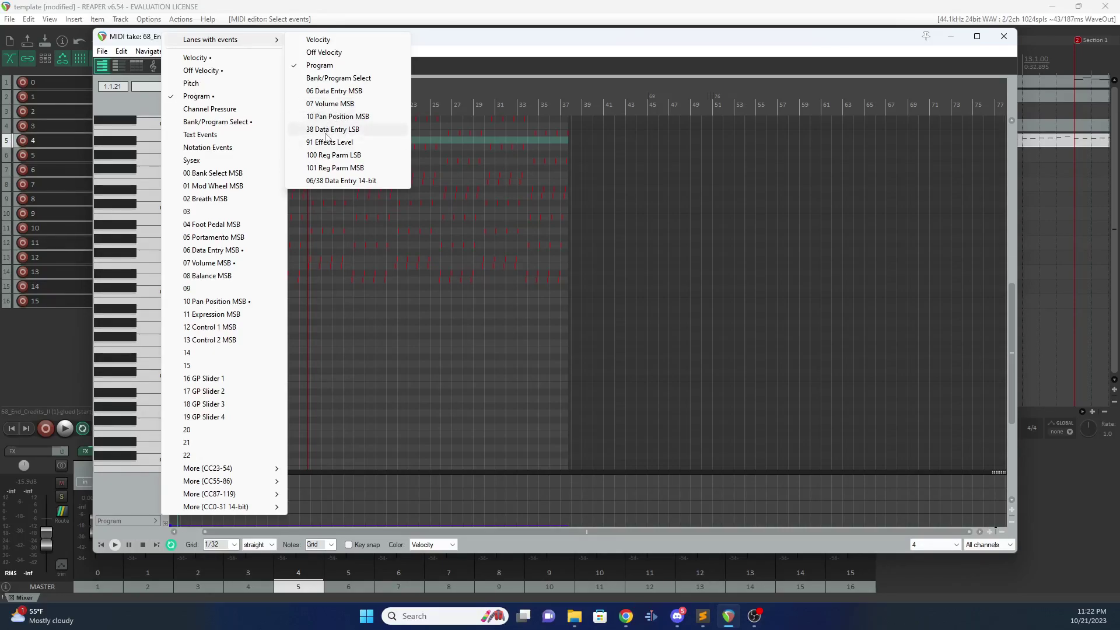
- Show the 07 Volume MSB lane and add a raised volume event at bar 1
click(328, 105)
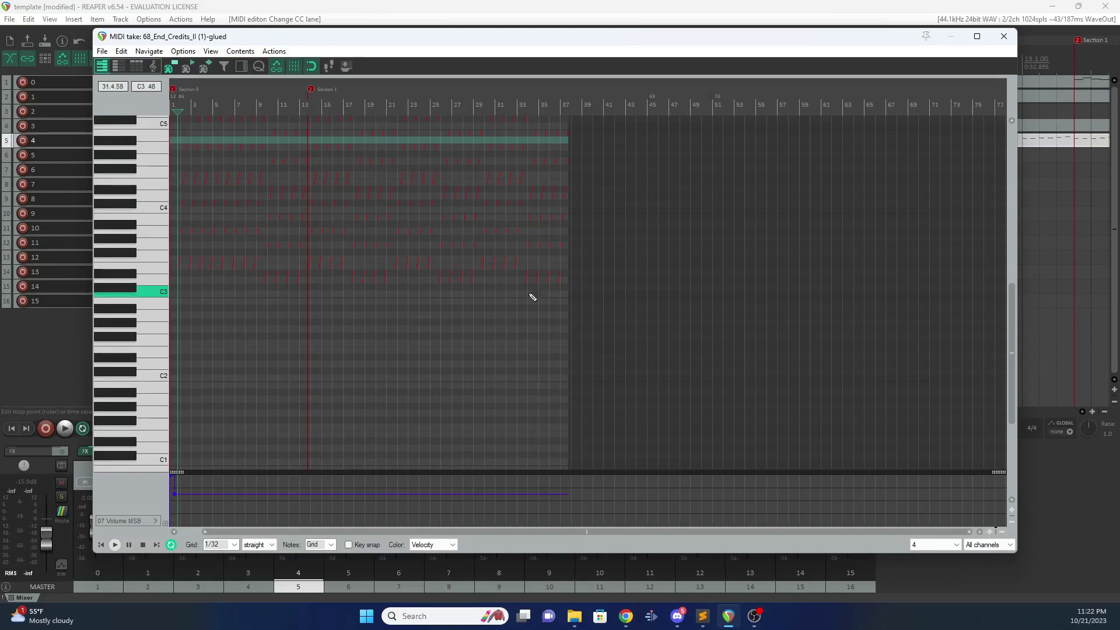
click(981, 37)
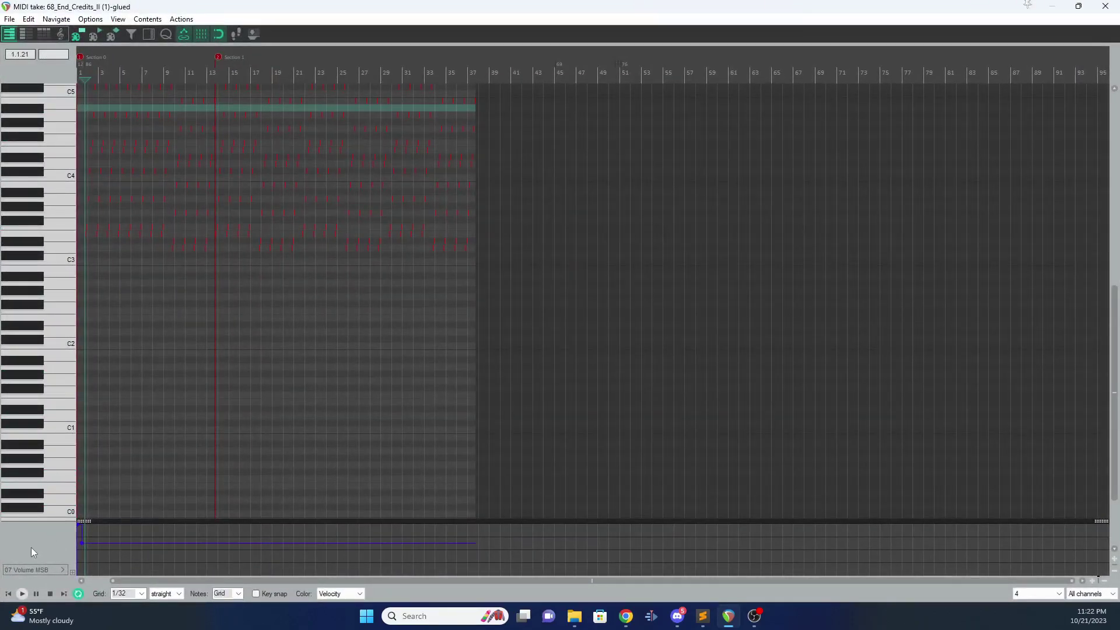
scroll(110, 536, up, 6)
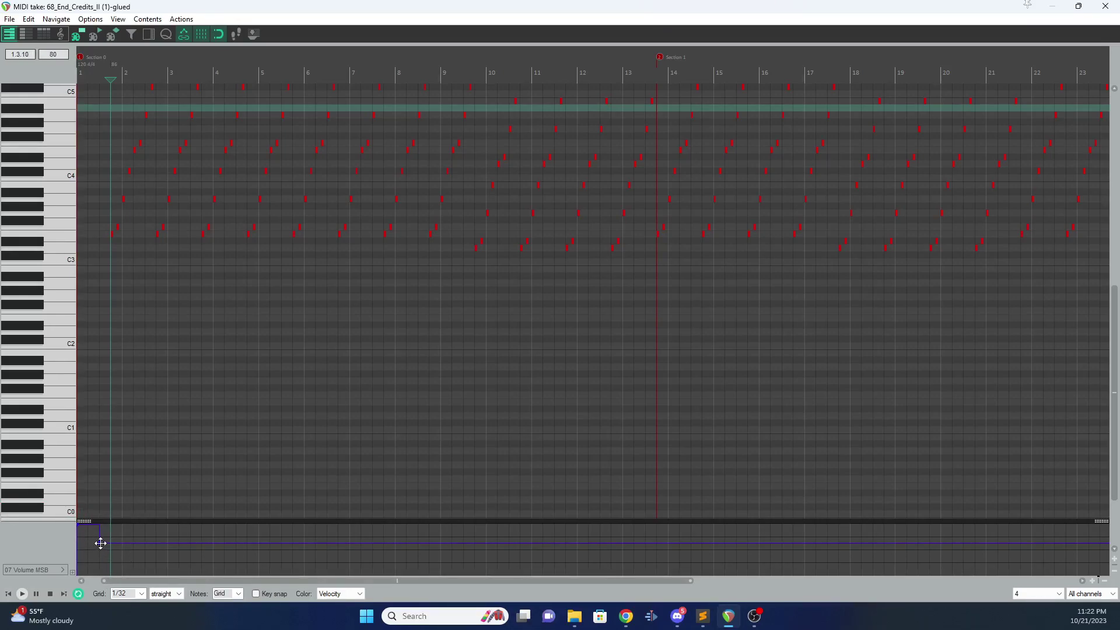
click(102, 543)
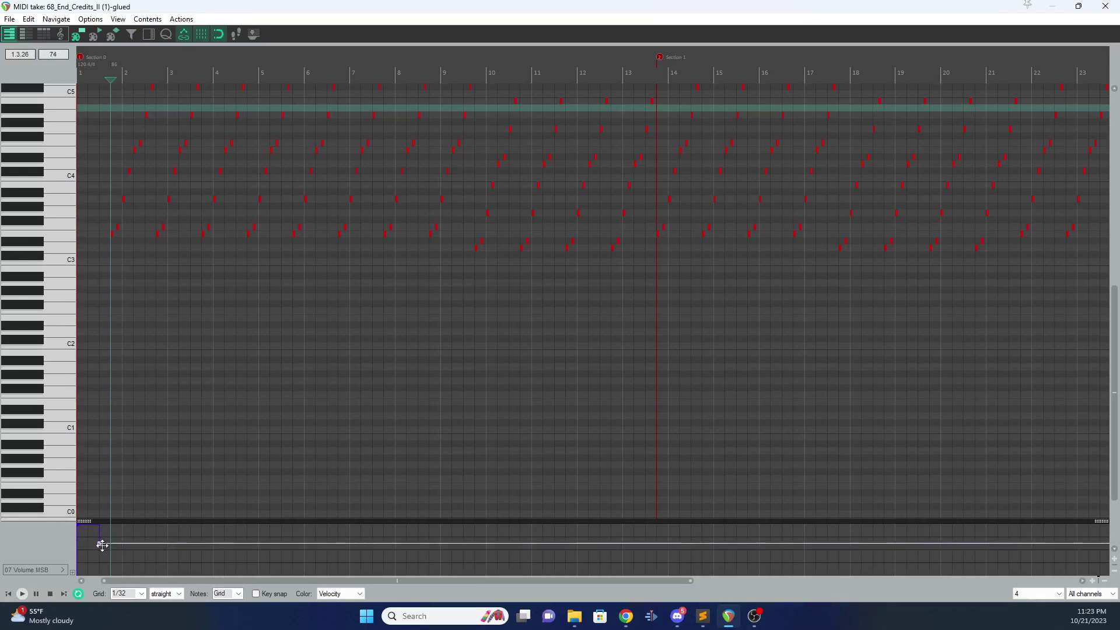
mouse_move(102, 545)
mouse_down()
mouse_move(87, 527)
mouse_move(100, 537)
mouse_move(72, 539)
mouse_move(70, 556)
mouse_move(70, 538)
mouse_move(70, 557)
mouse_move(70, 539)
mouse_up()
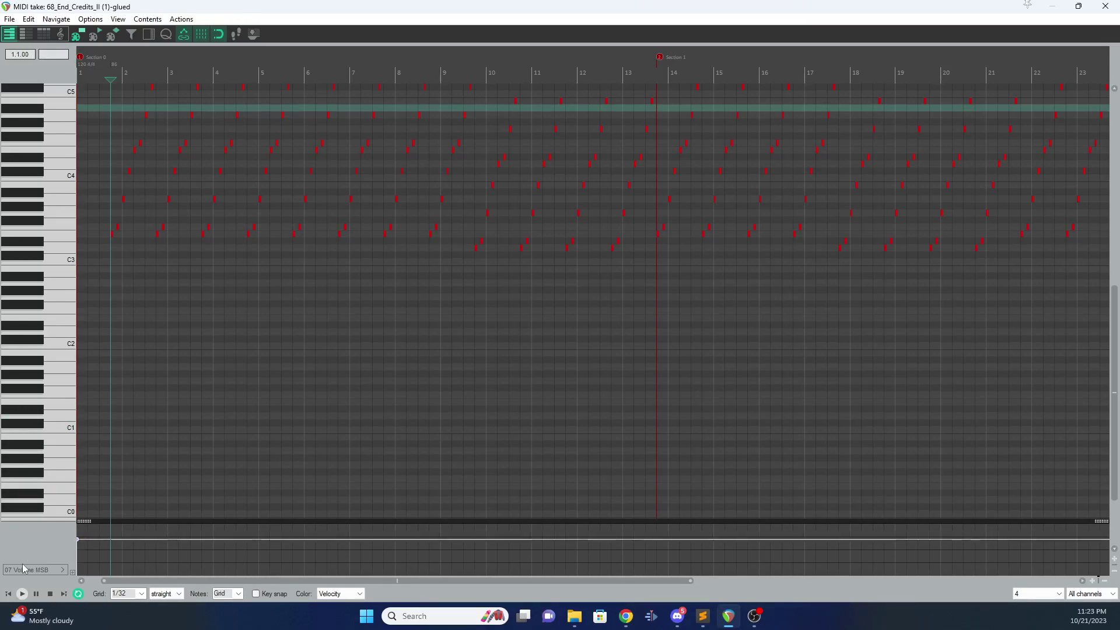
drag(79, 541, 75, 538)
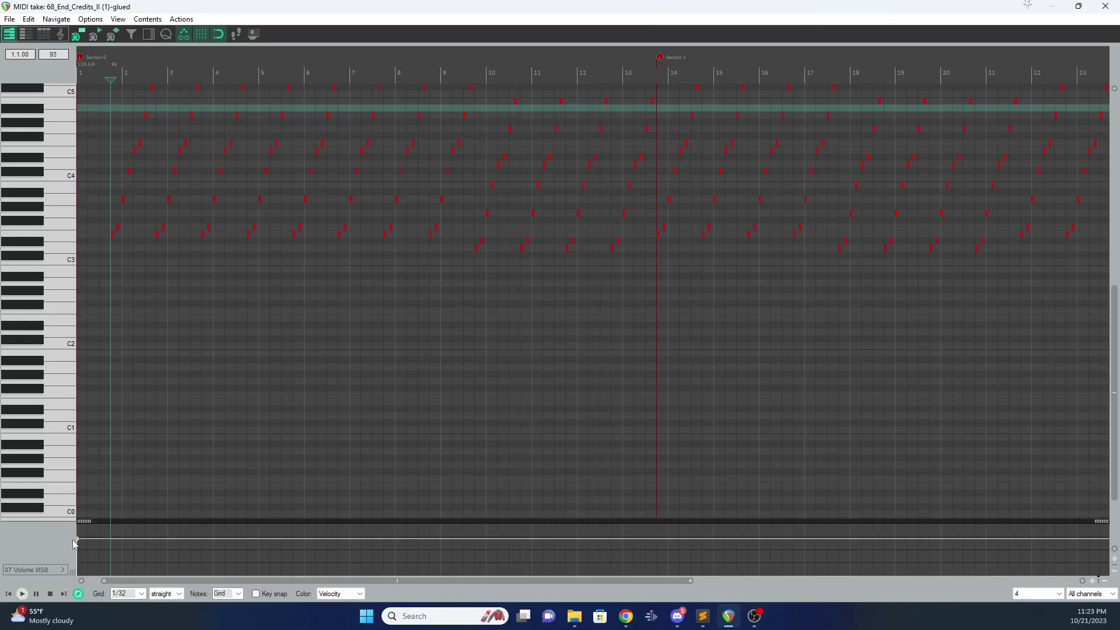
- Switch to the 10 Pan Position MSB lane and raise the starting pan value at bar 1
click(47, 570)
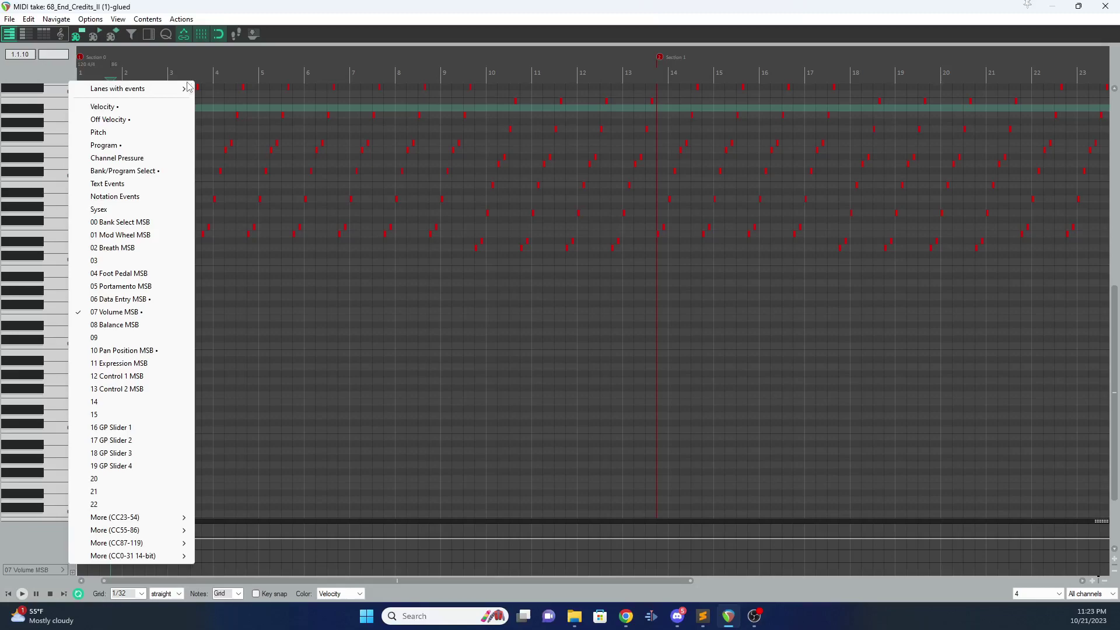
mouse_move(187, 88)
click(238, 168)
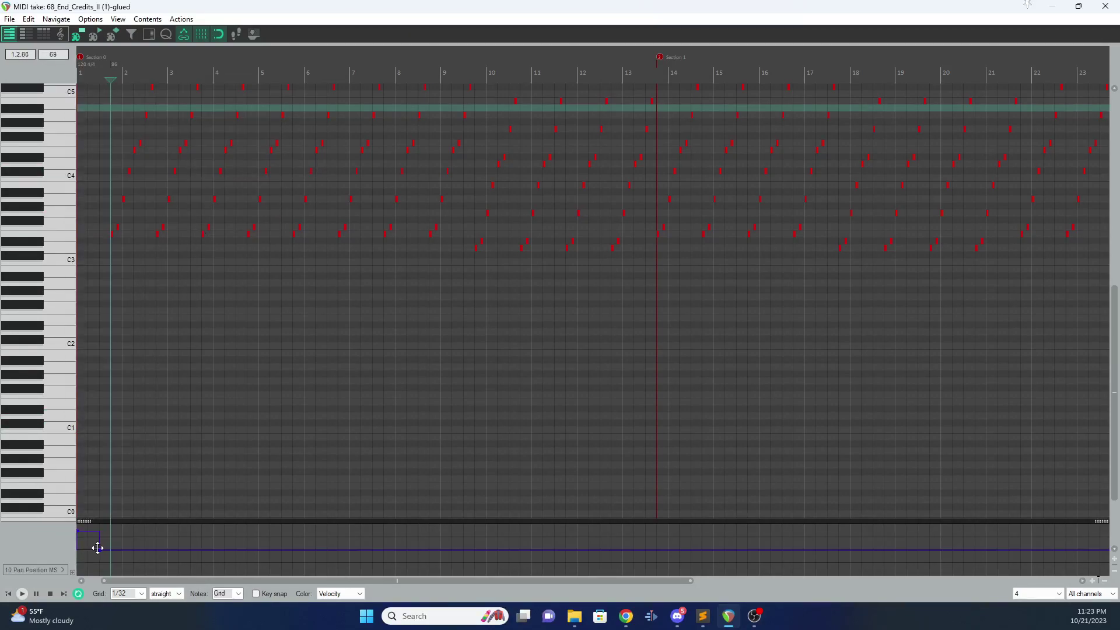
drag(101, 550, 66, 550)
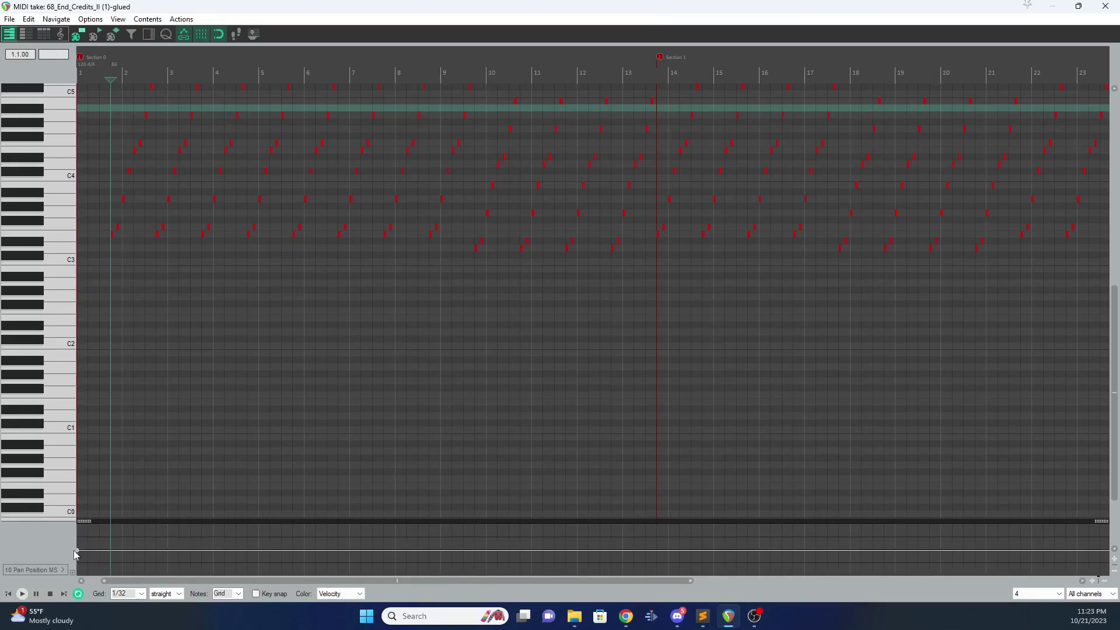
- Switch the controller lane to 91 Effects Level
click(52, 571)
mouse_move(178, 91)
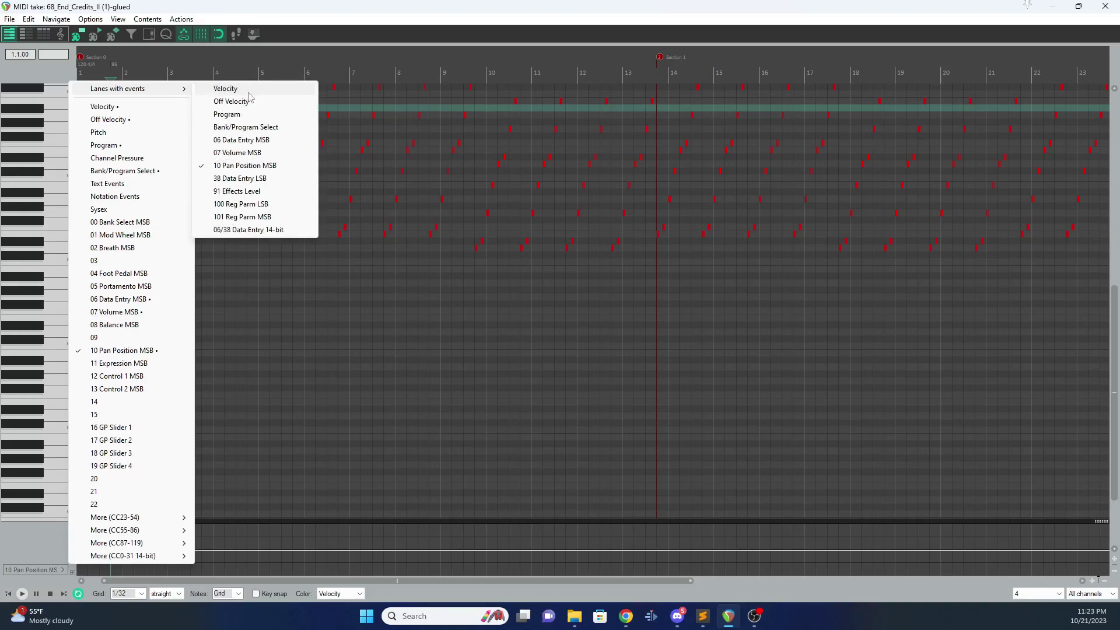
click(239, 191)
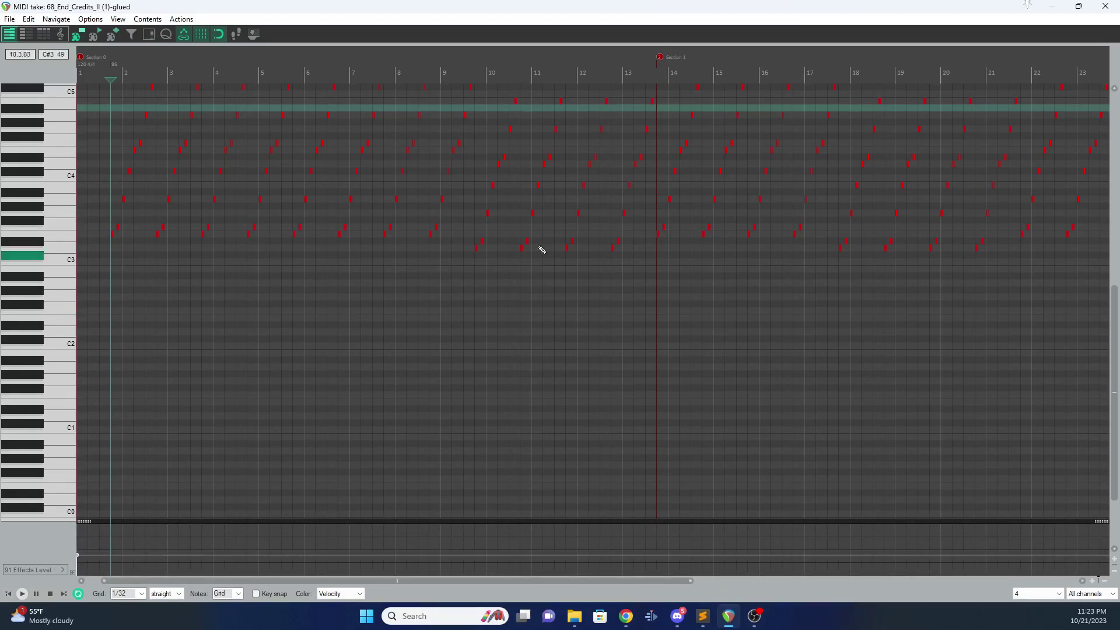
- Close the MIDI editor, audition the project briefly, and select the tracks' MIDI items
click(1106, 5)
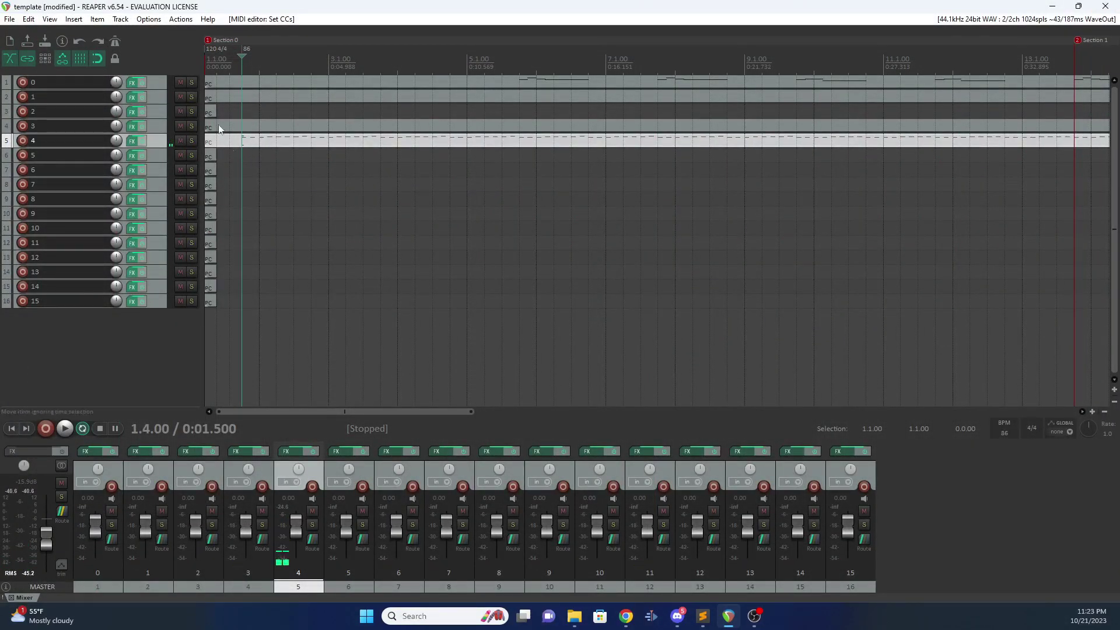
click(216, 116)
key(space)
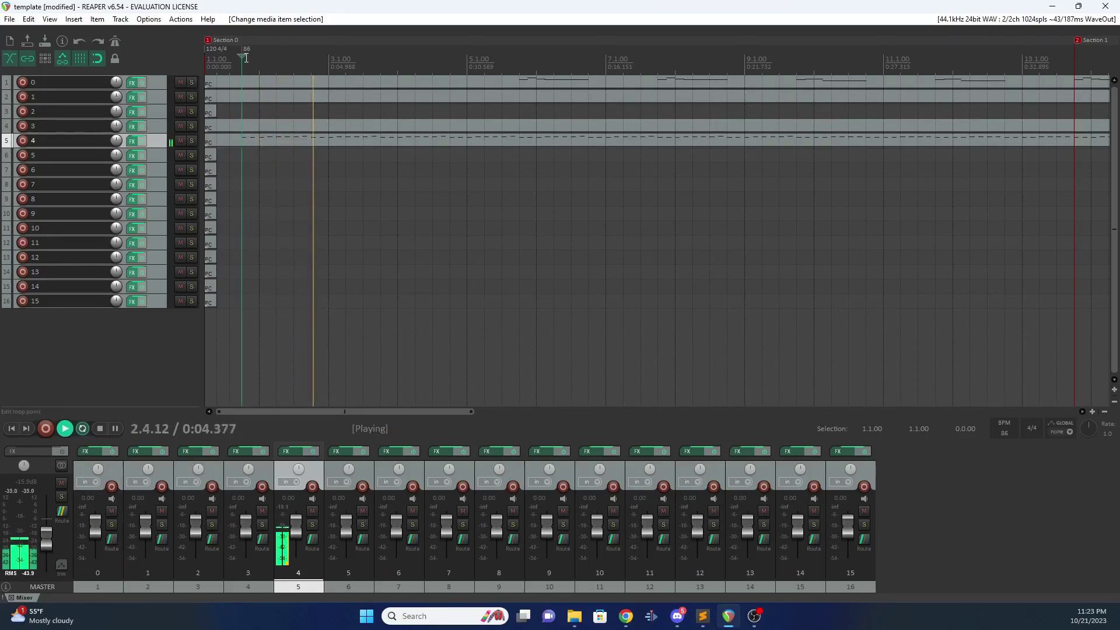
key(space)
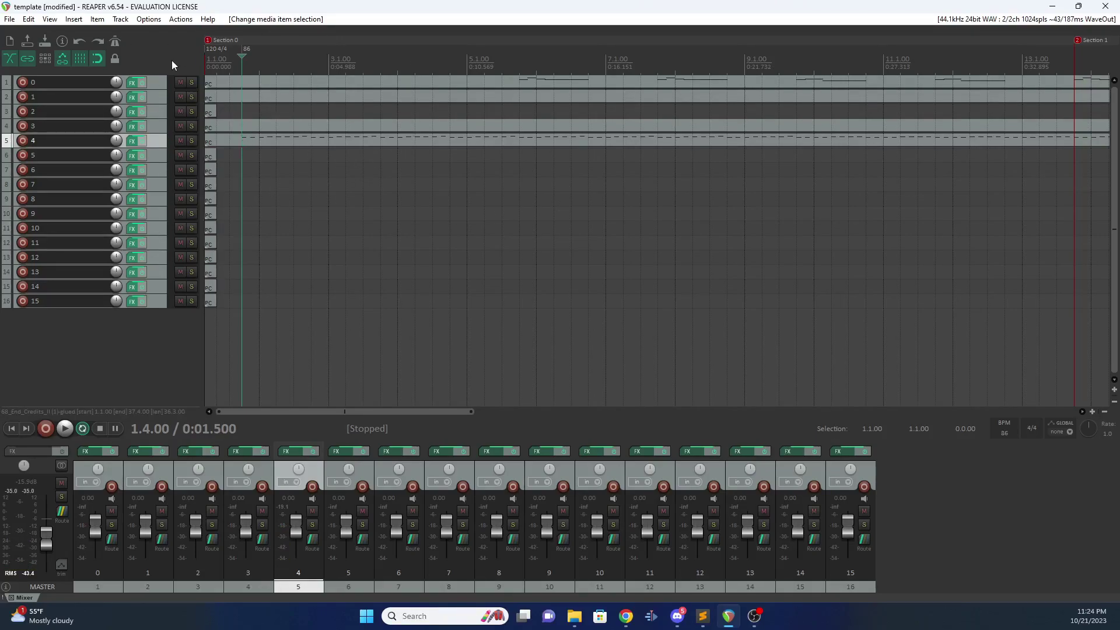
click(566, 132)
click(572, 95)
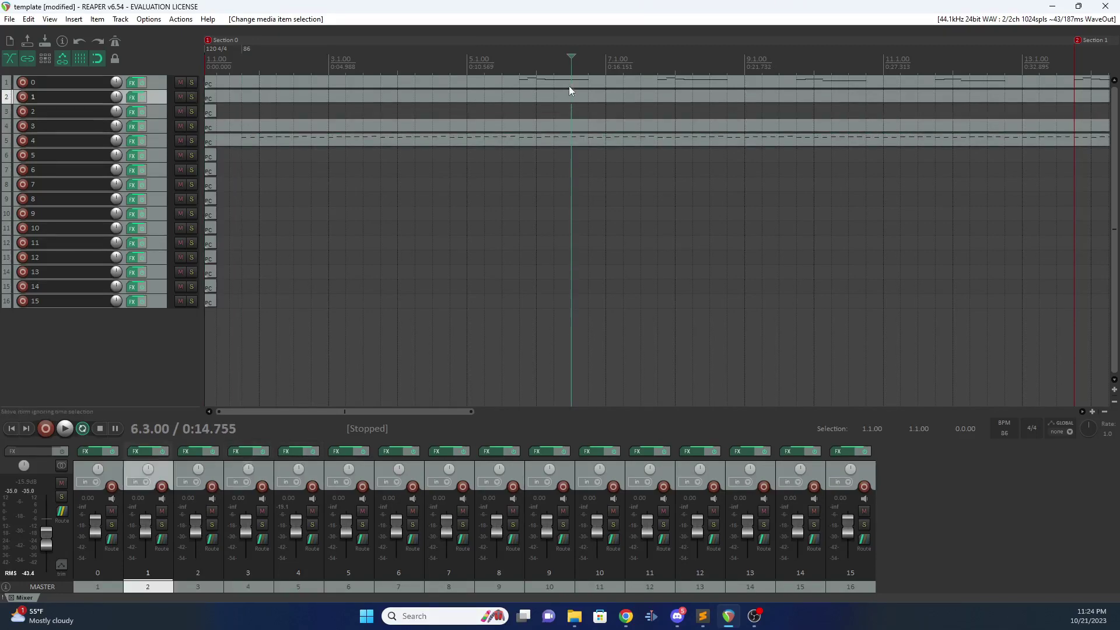
click(587, 129)
click(590, 145)
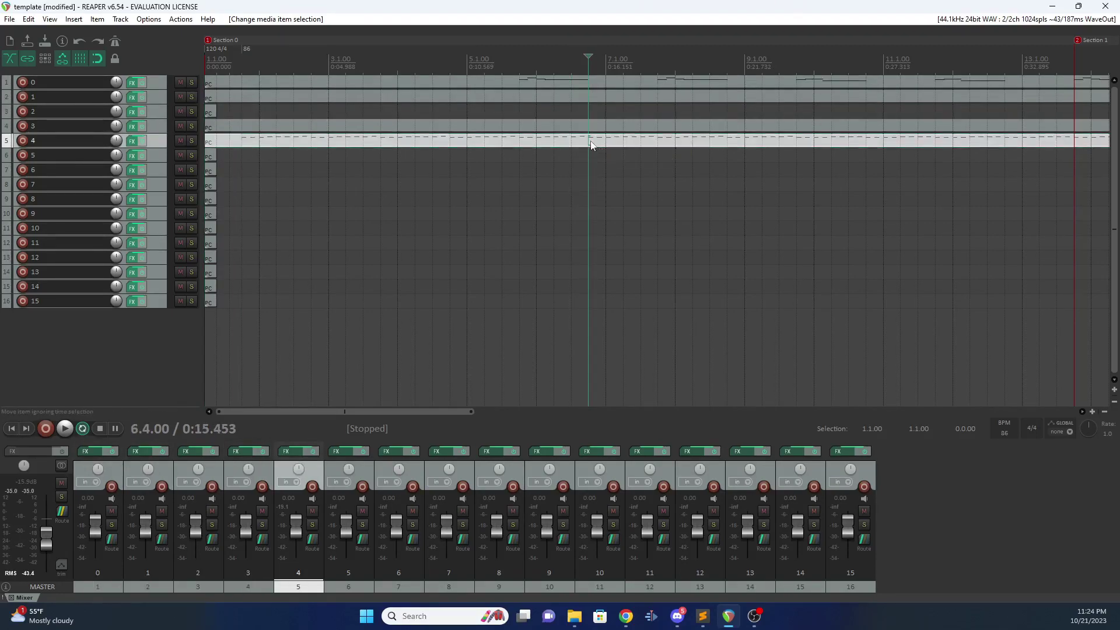
- Save the project as testsnowpeak.rpp through File > Save project as
click(11, 19)
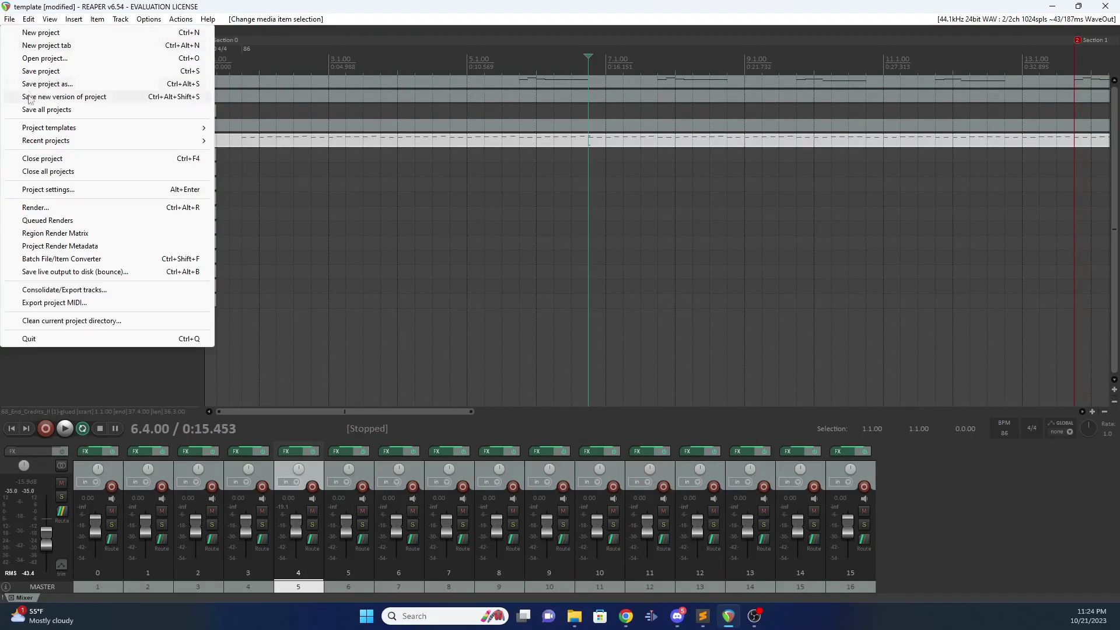
click(35, 84)
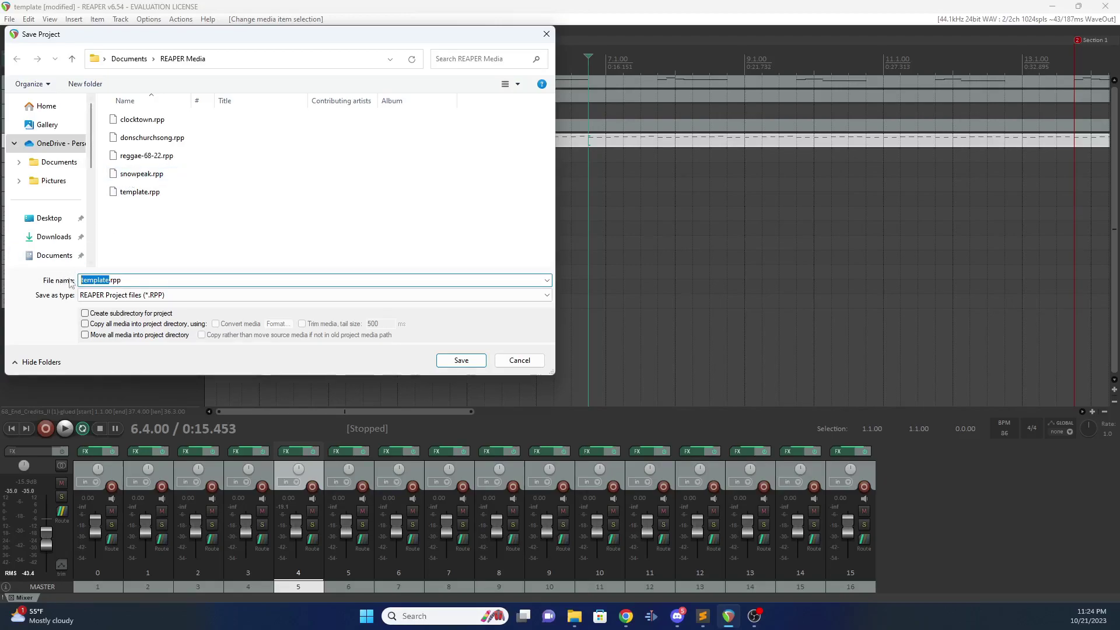
text(te)
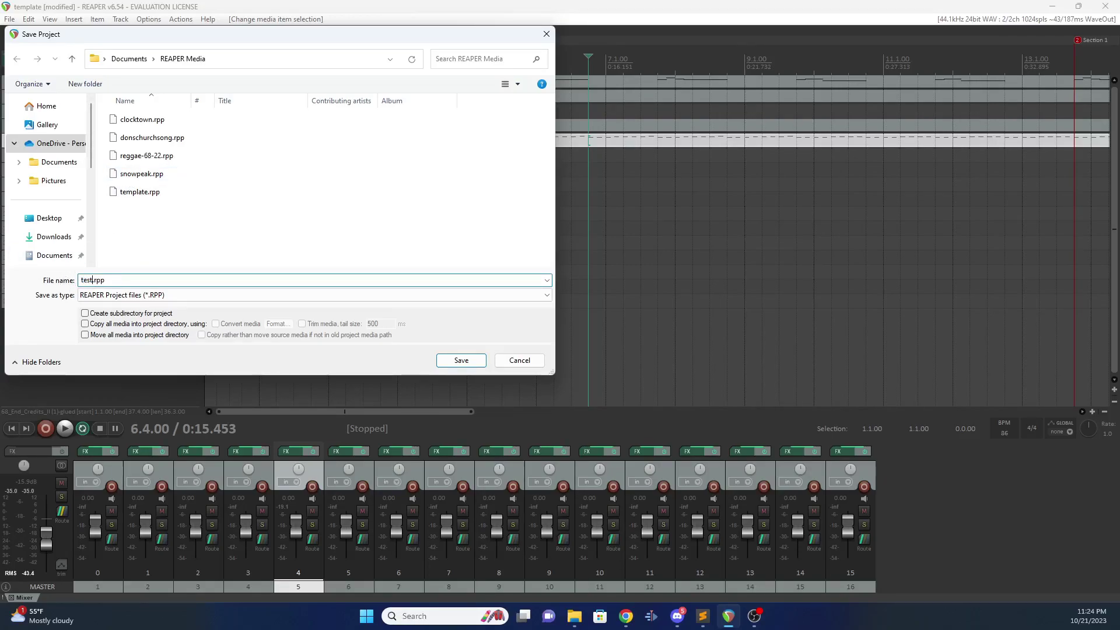
text(stsnowpeak)
key(Home)
key(Right)
key(Right)
click(461, 360)
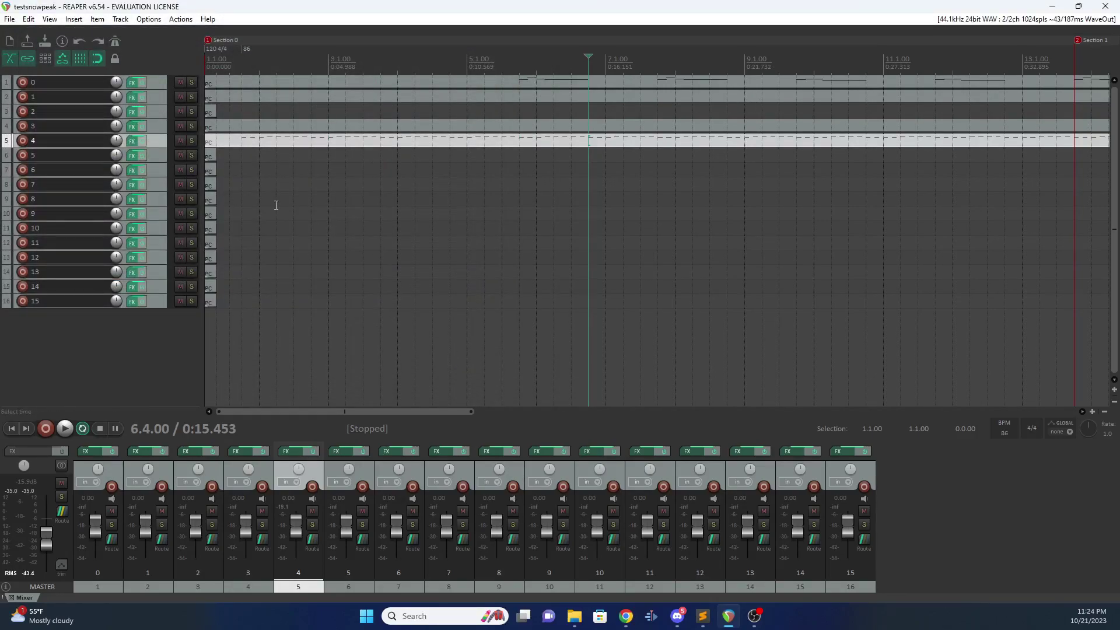
- Export the entire project as multitrack MIDI testsnowpeak.mid in Downloads, writing all 16 tracks
click(9, 19)
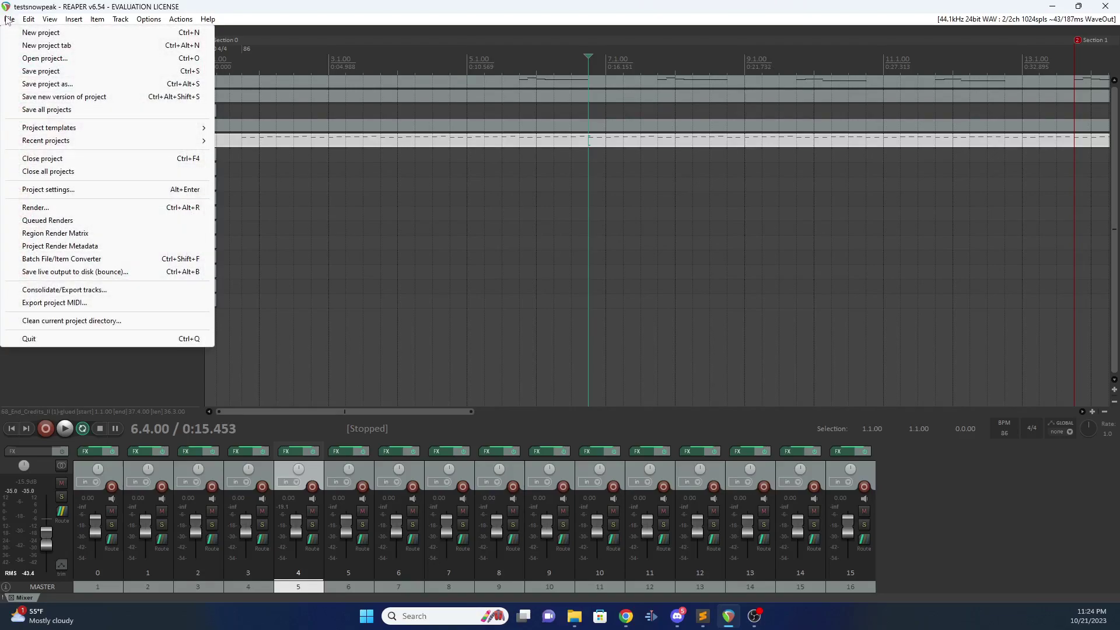
click(33, 303)
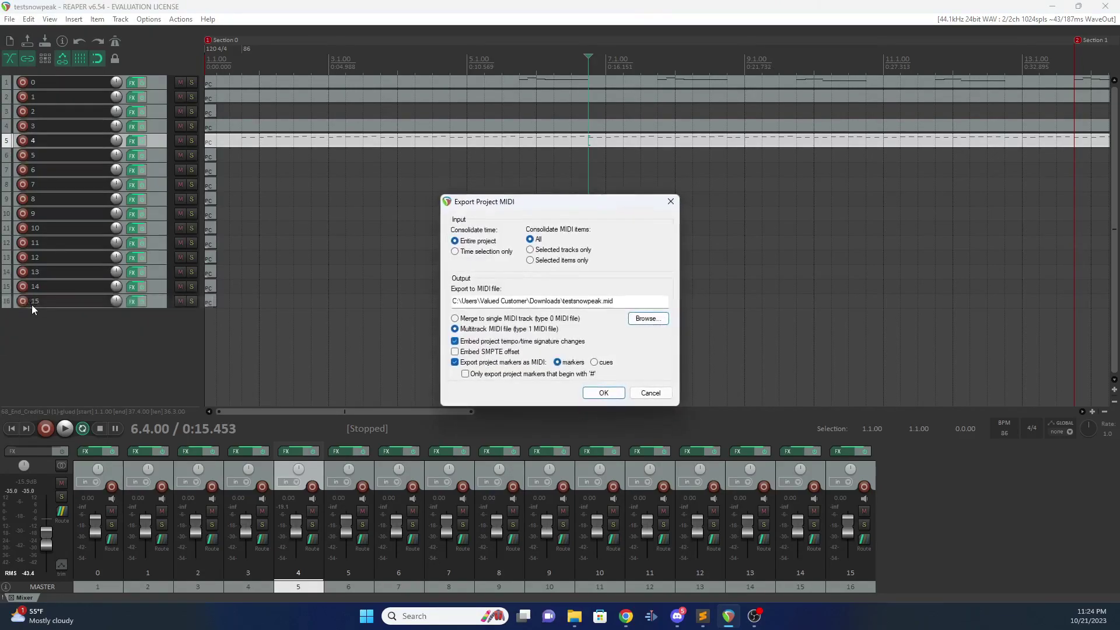
drag(623, 303, 453, 301)
click(621, 298)
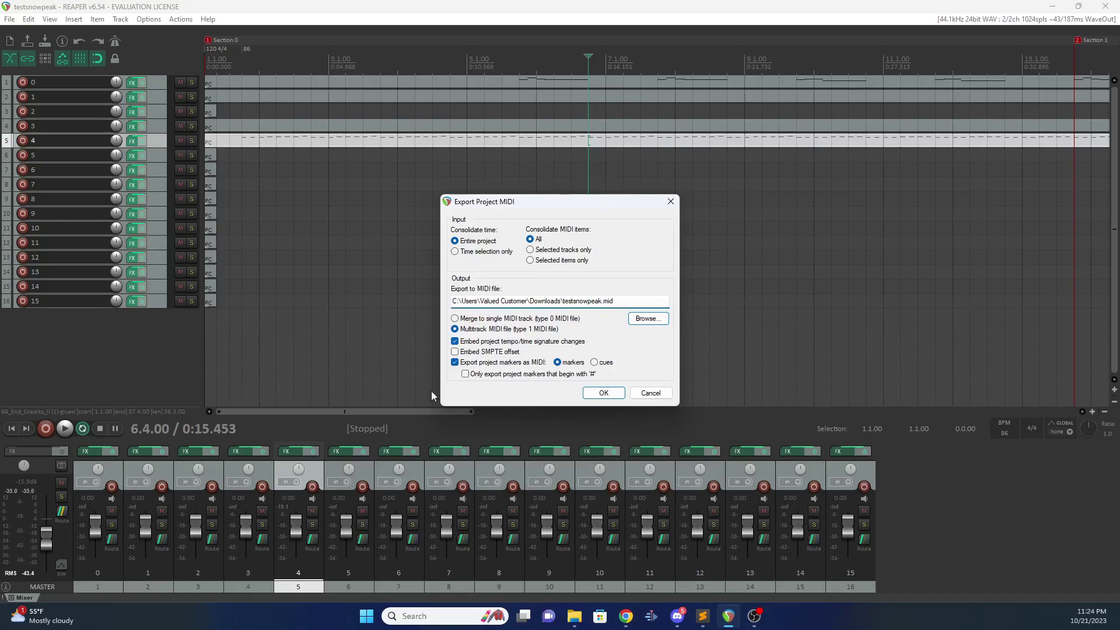
click(604, 394)
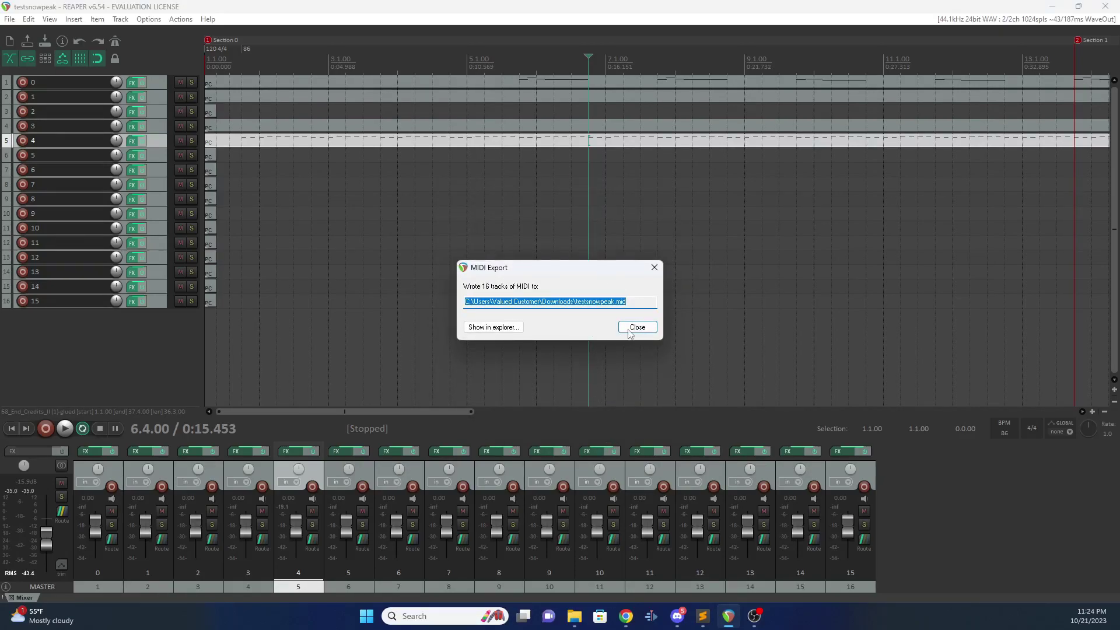
- Close the export report and drop testsnowpeak.mid from Downloads onto z64rom.exe in app_win32
click(629, 329)
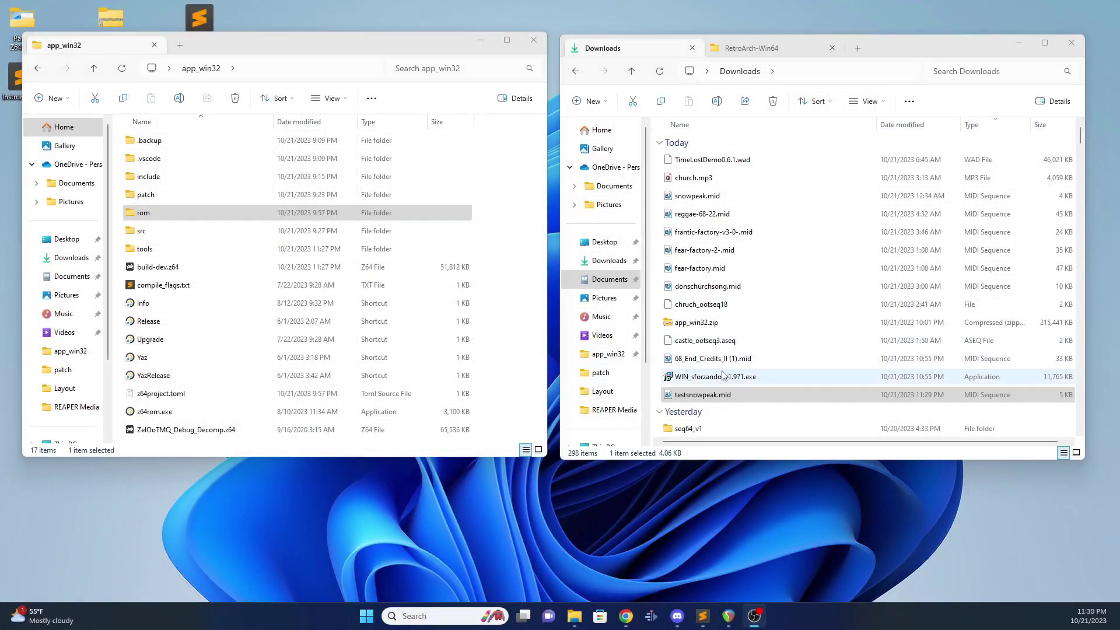
click(724, 376)
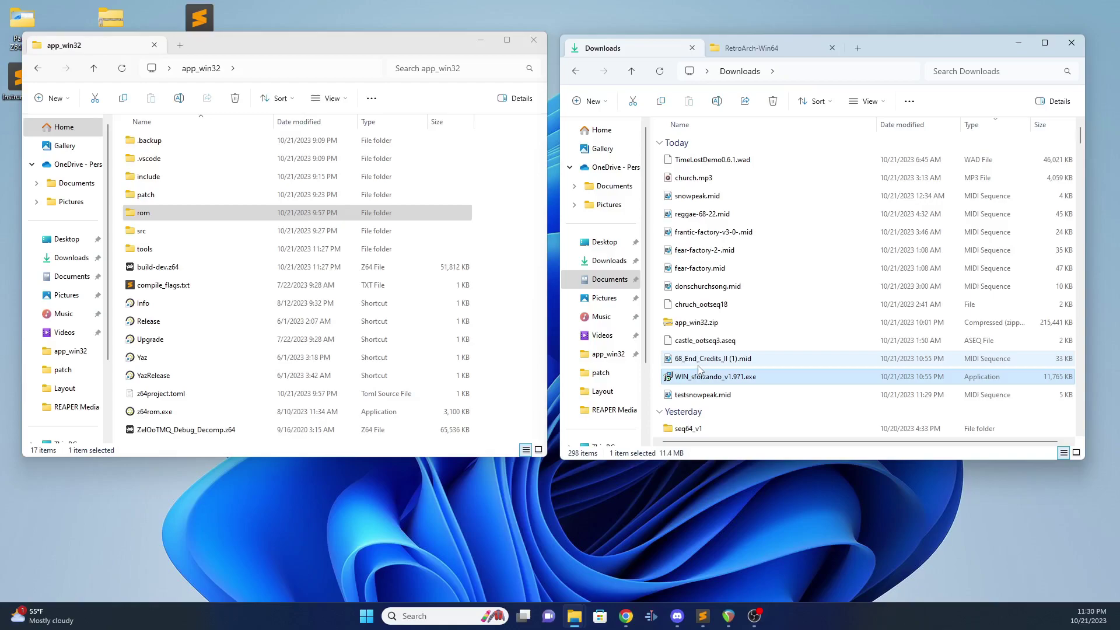
click(707, 395)
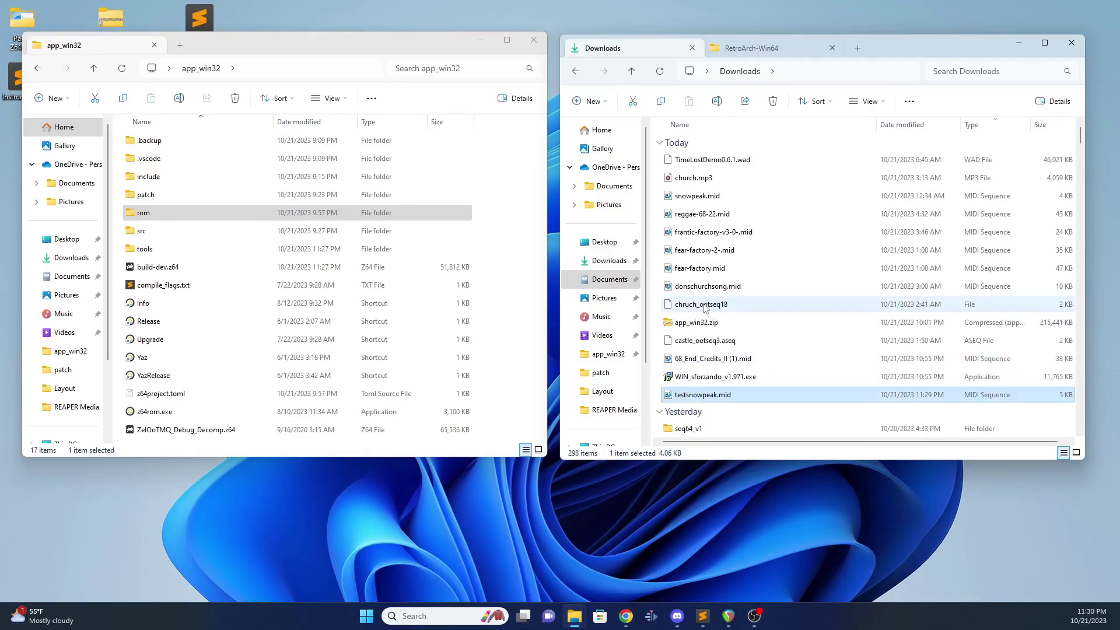
mouse_move(706, 309)
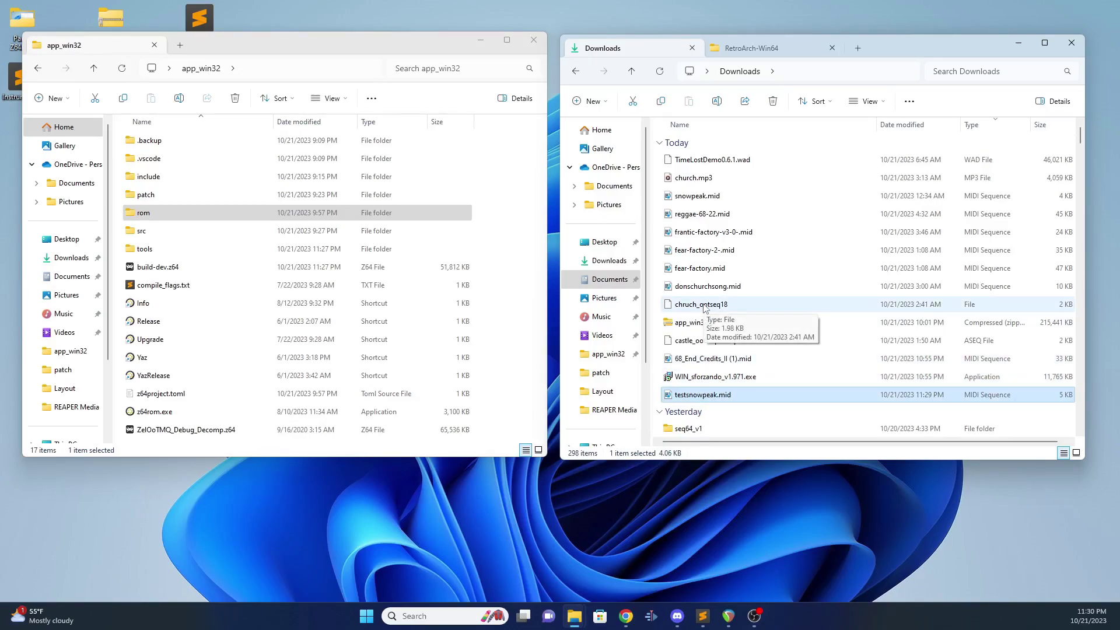
click(229, 232)
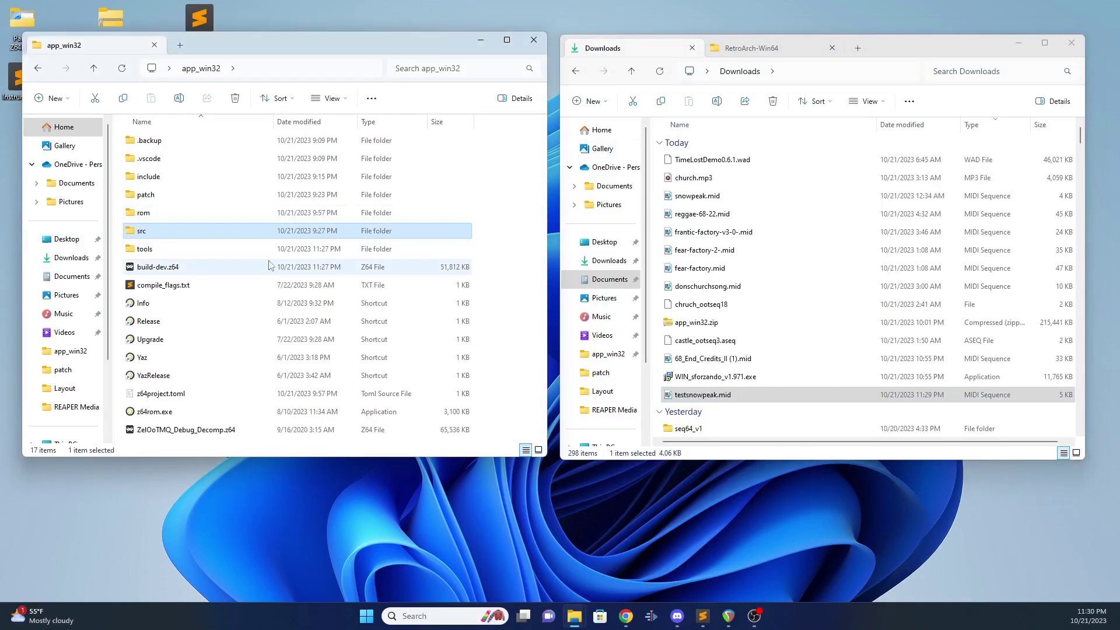
click(712, 377)
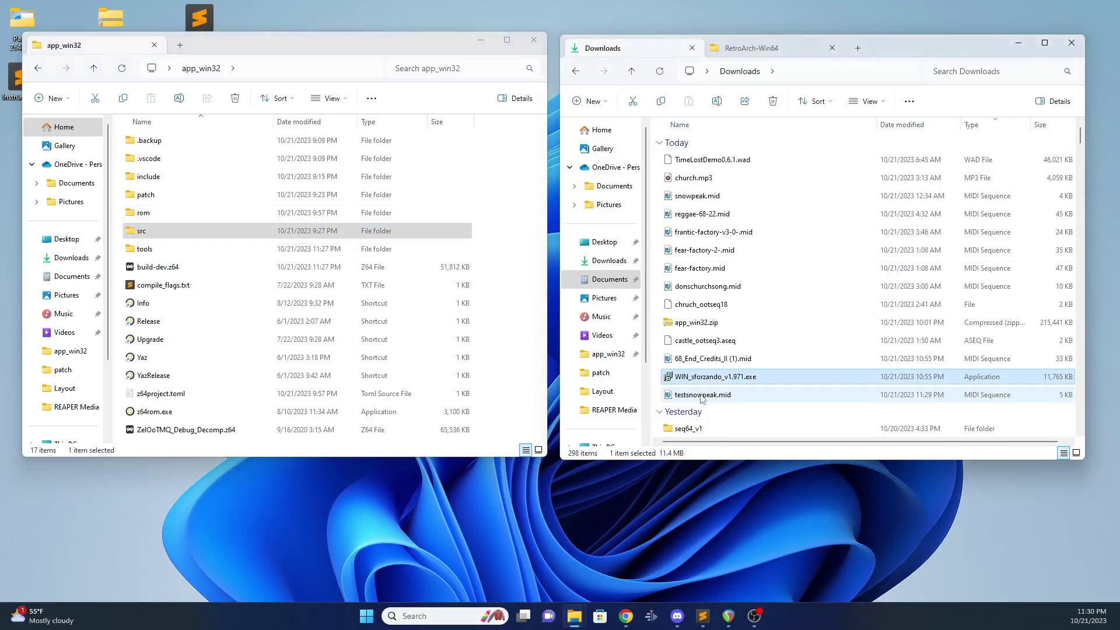
click(702, 397)
drag(703, 398, 153, 412)
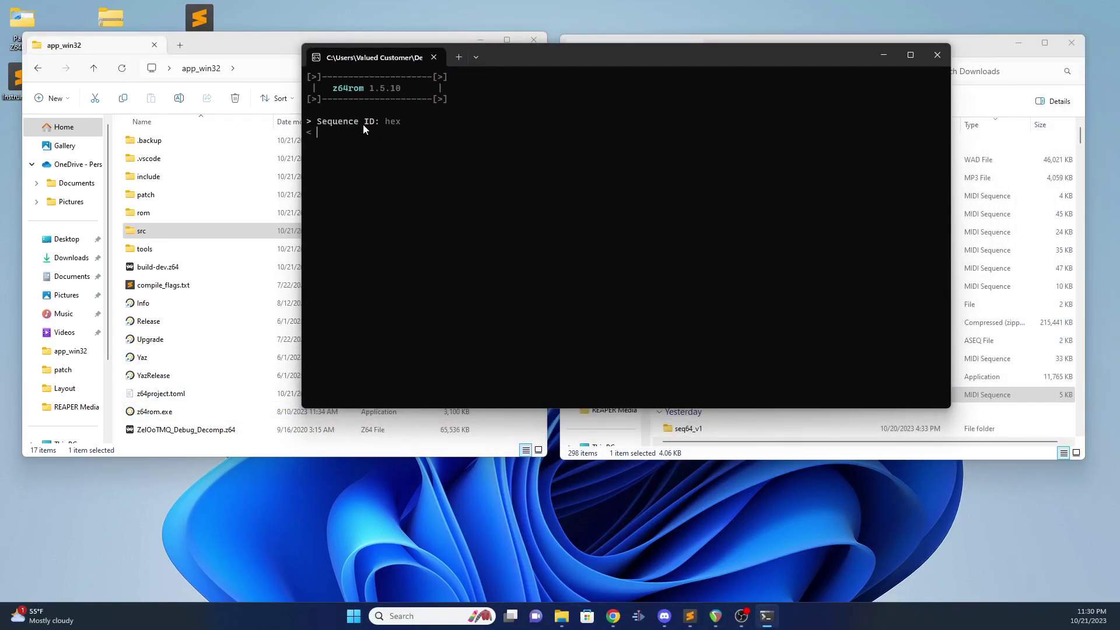
- Import testsnowpeak into z64rom as sequence 0x58 using soundfont 22
text(58)
text(22)
key(Return)
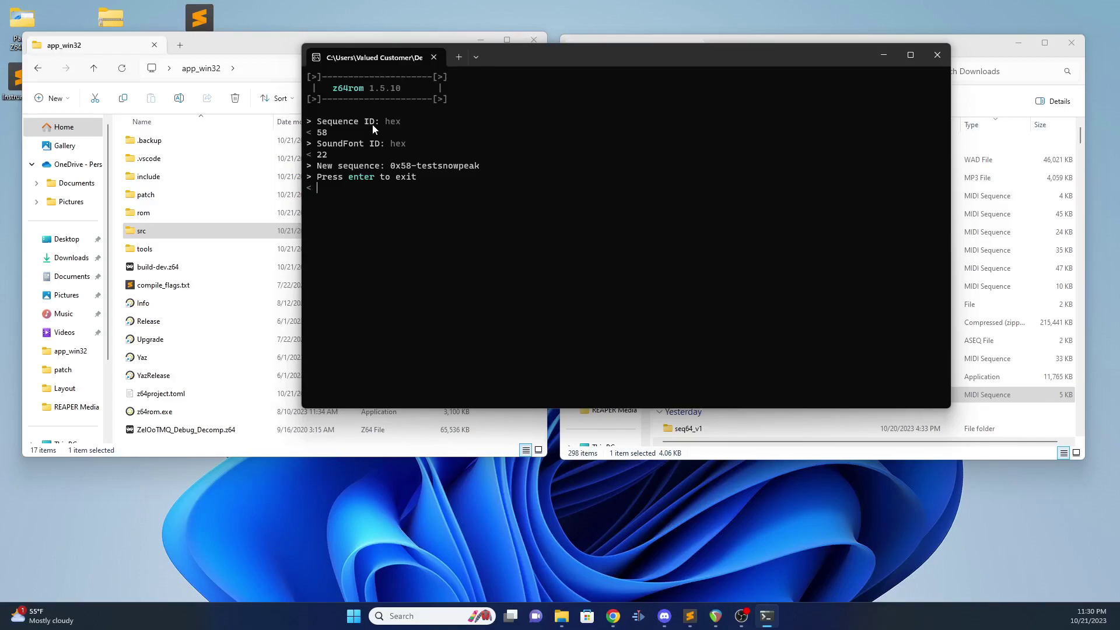
key(Return)
- Run z64rom.exe to rebuild build-dev.z64 and close it after the successful build
click(178, 417)
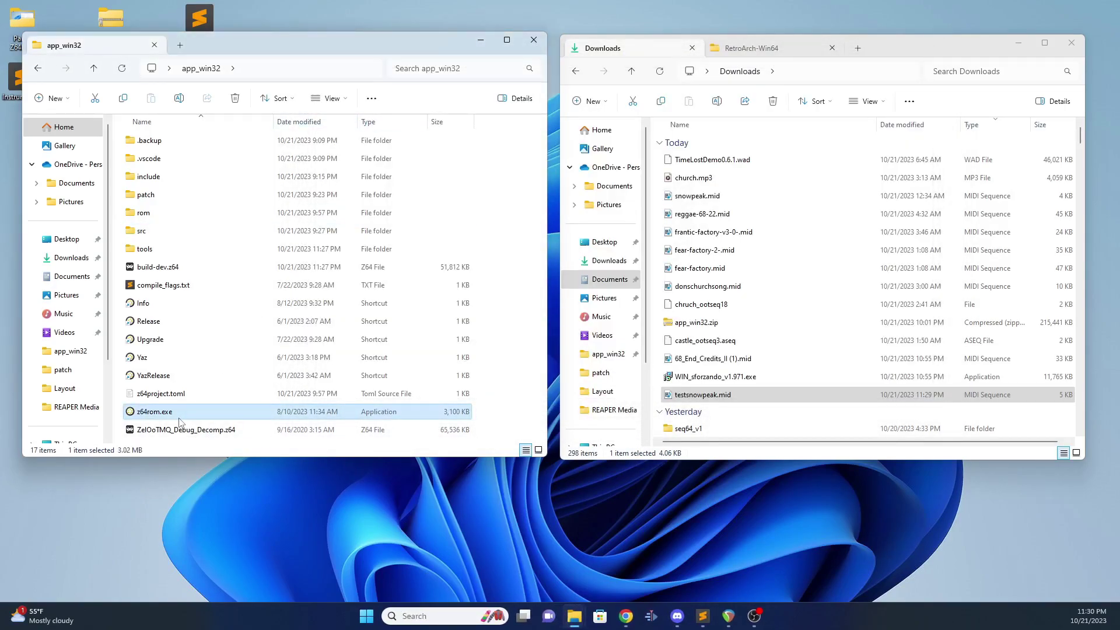
double_click(179, 419)
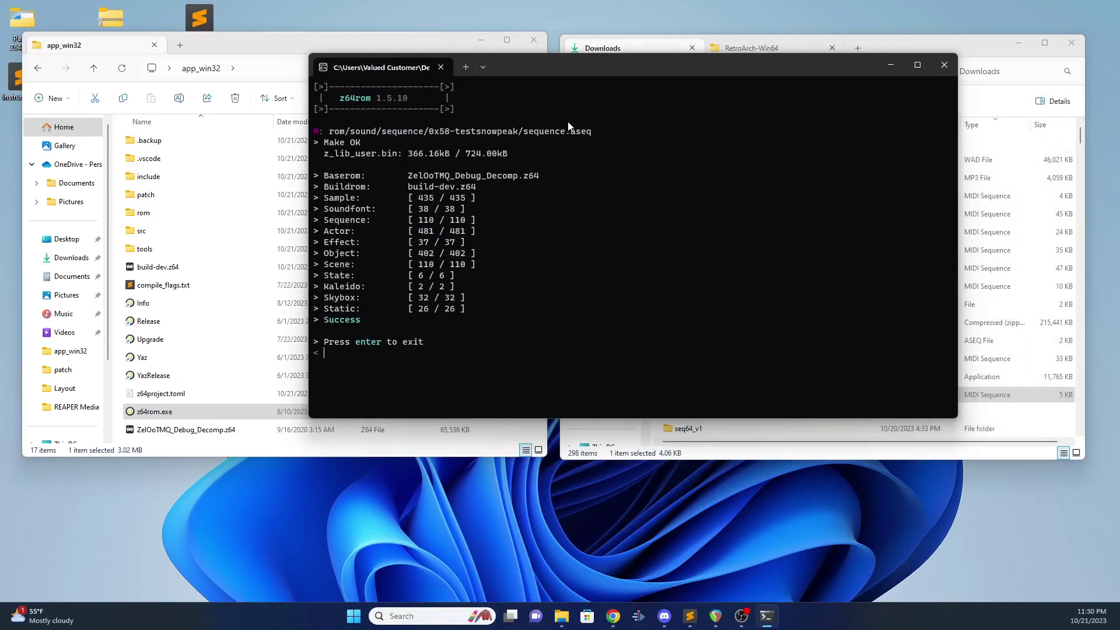
key(Return)
- Launch RetroArch from RetroArch-Win64, load build-dev.z64 into it, and maximize the game window
click(753, 49)
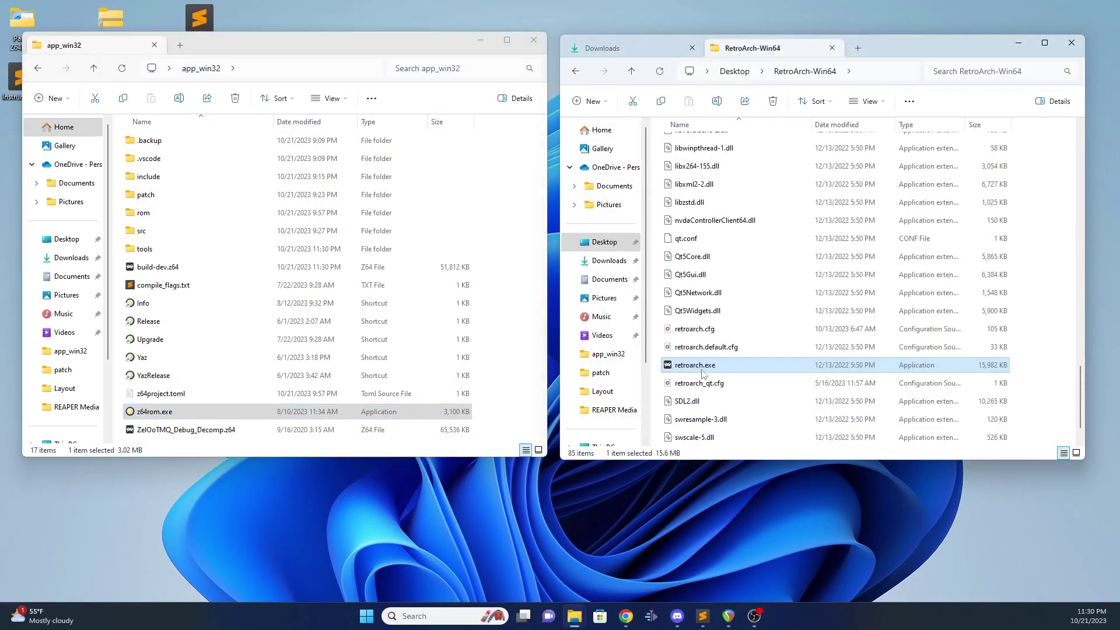
double_click(695, 365)
drag(397, 66, 659, 54)
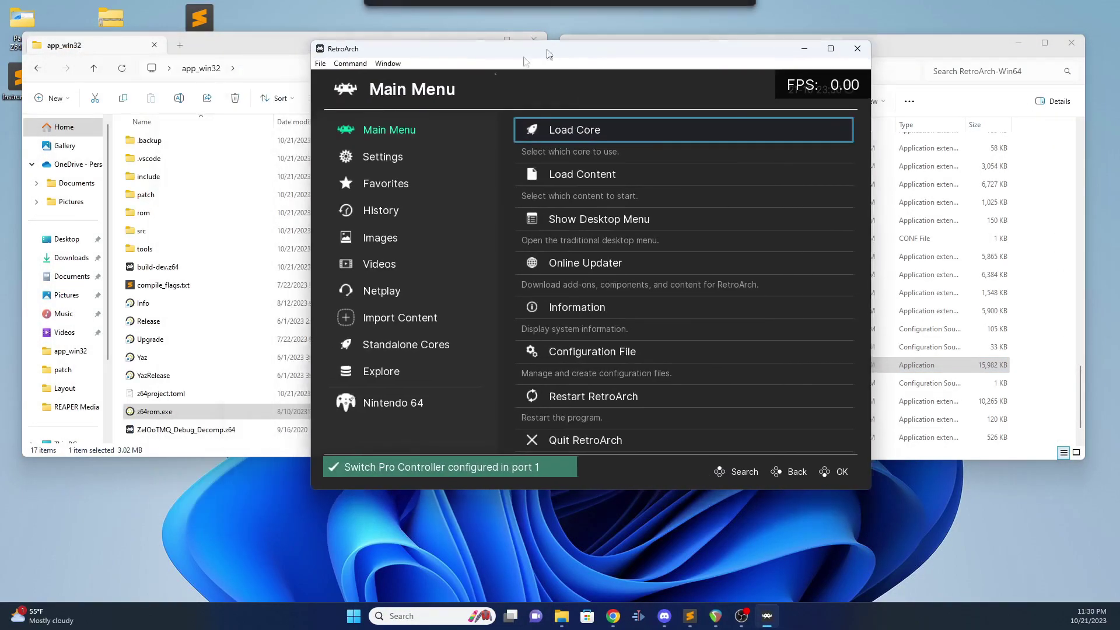
drag(158, 267, 559, 271)
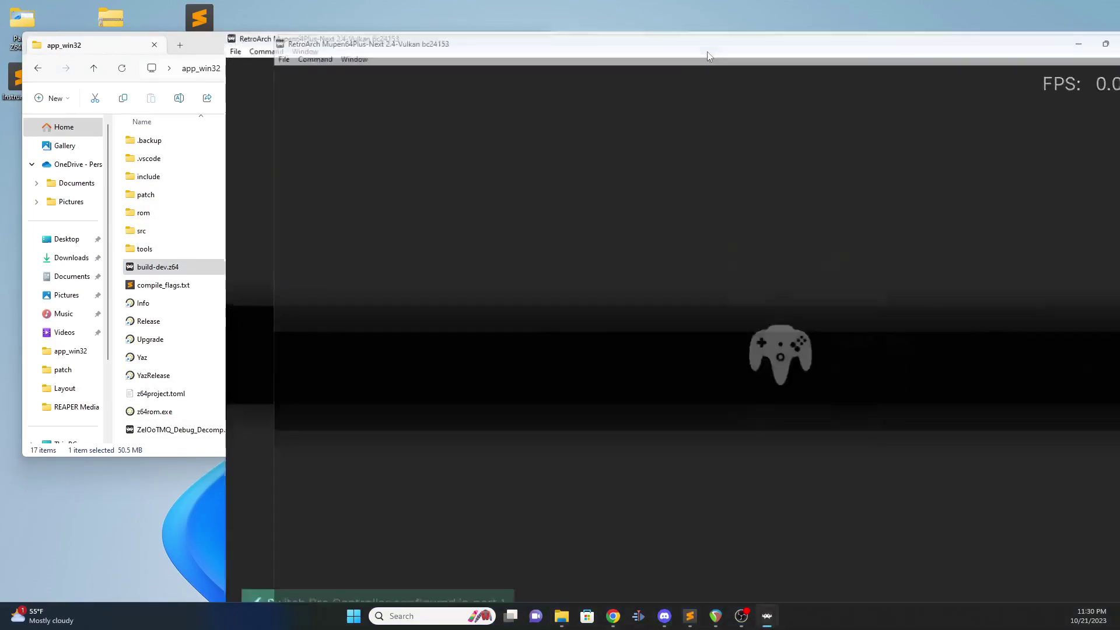
drag(707, 52, 693, 2)
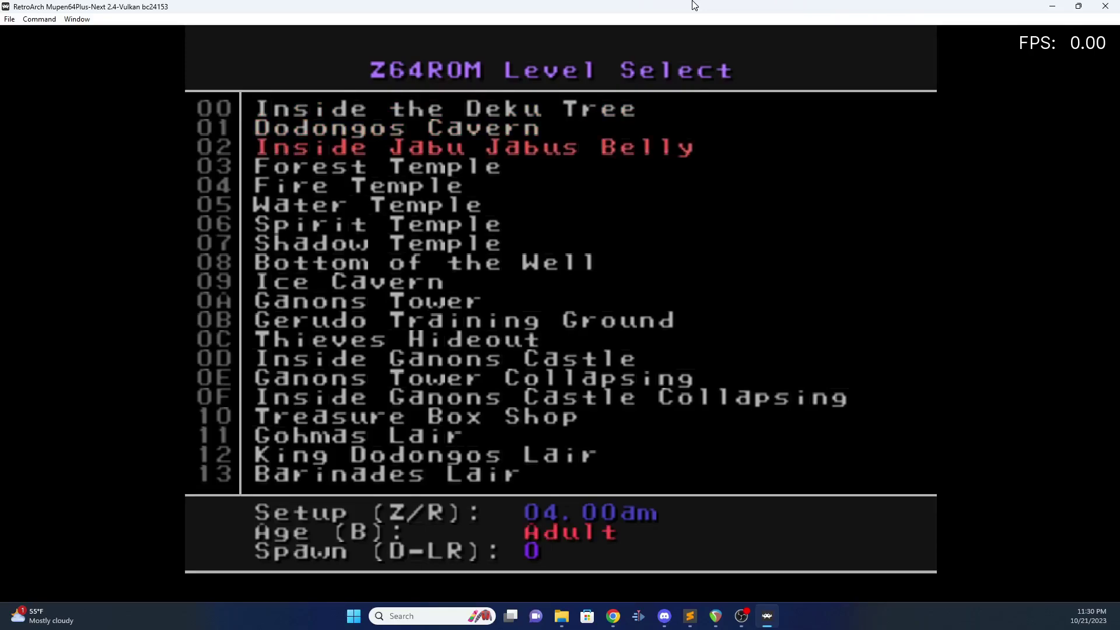
- Start the Ice Cavern from the level select and walk Link up the icy path
key(x)
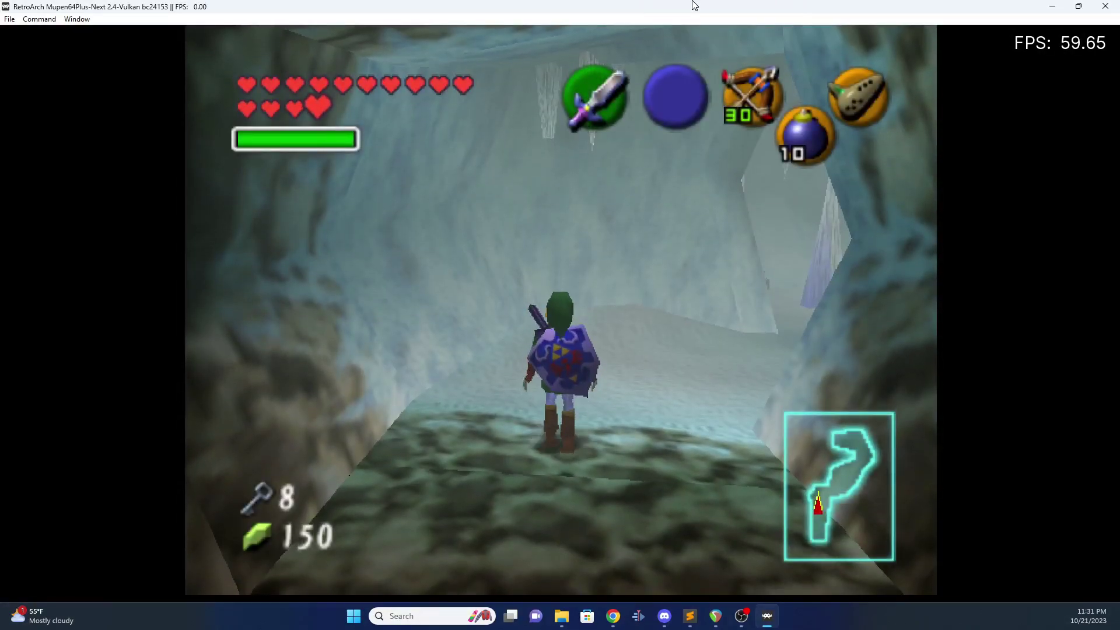
key(Up)
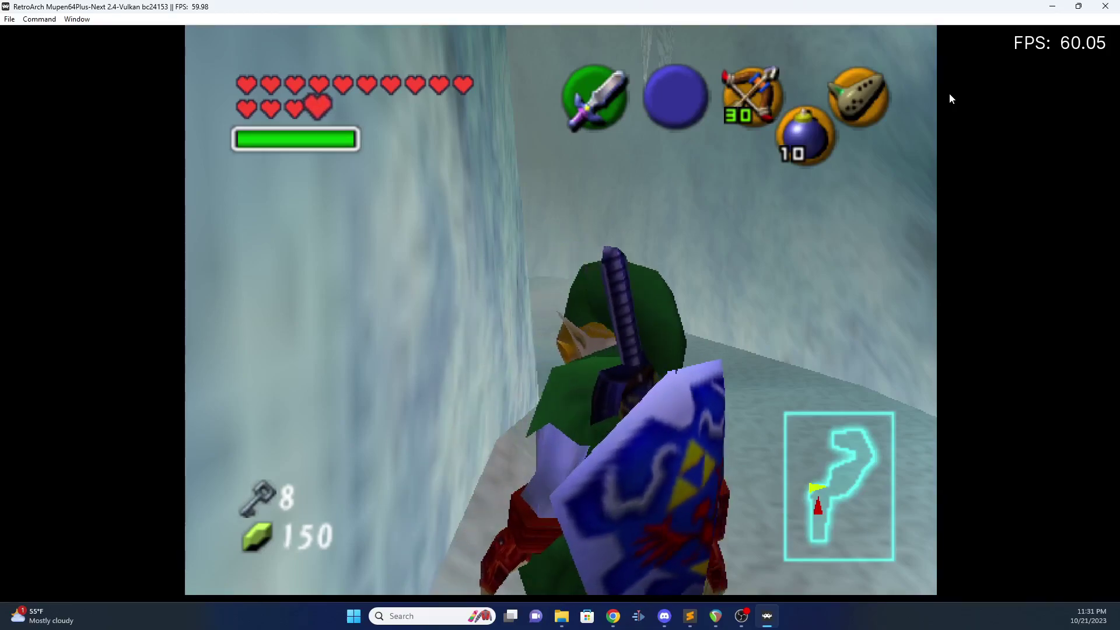
key(Left)
key(Up)
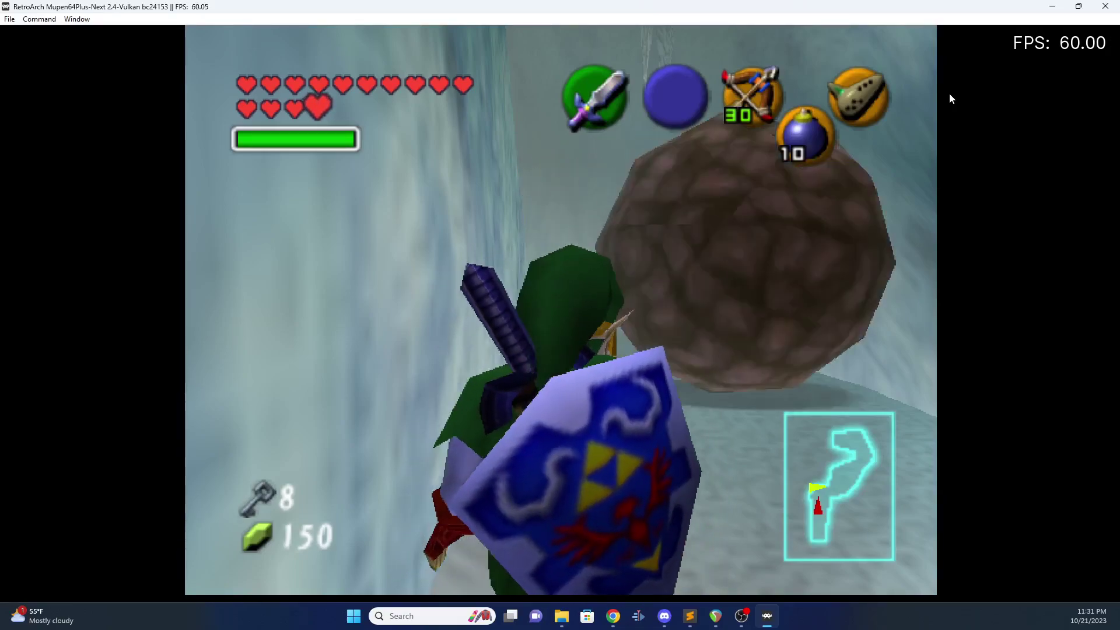
key(Right)
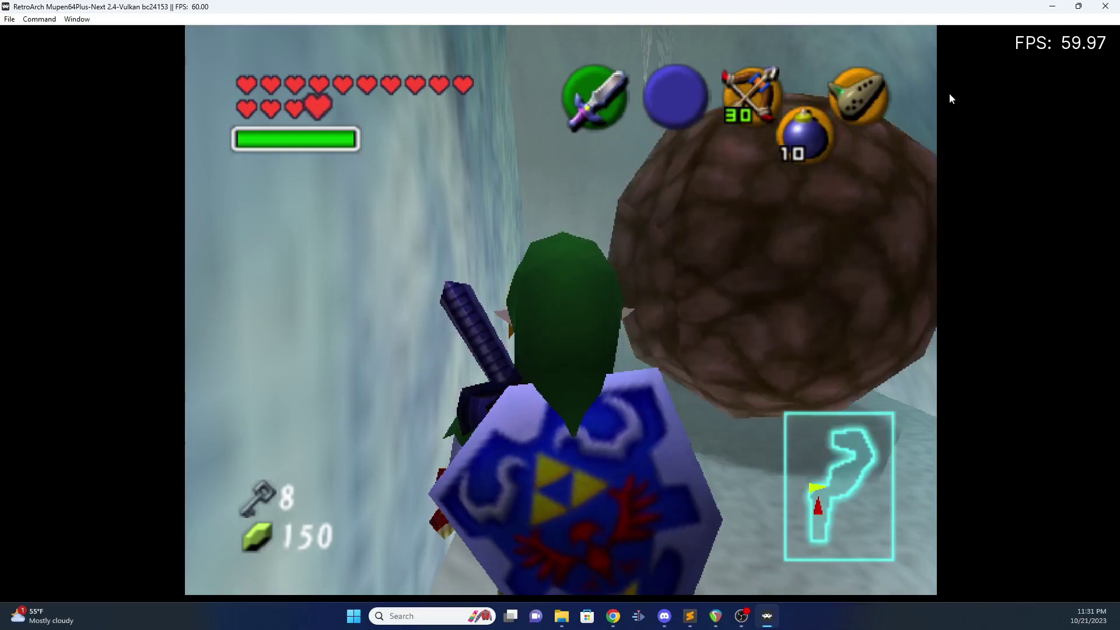
key(Right)
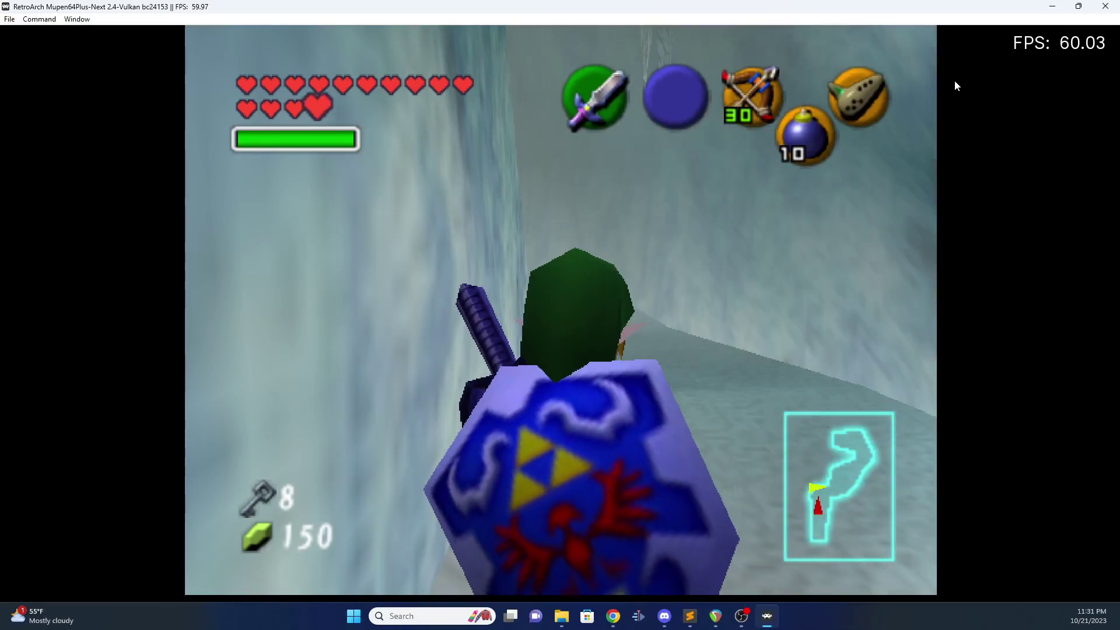
key(Left)
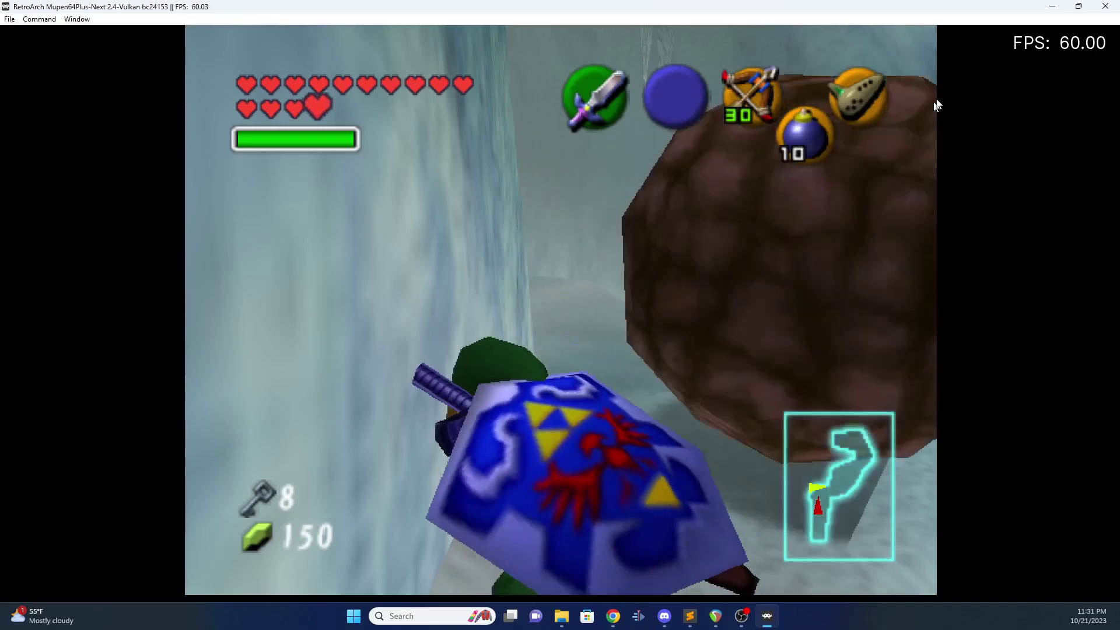